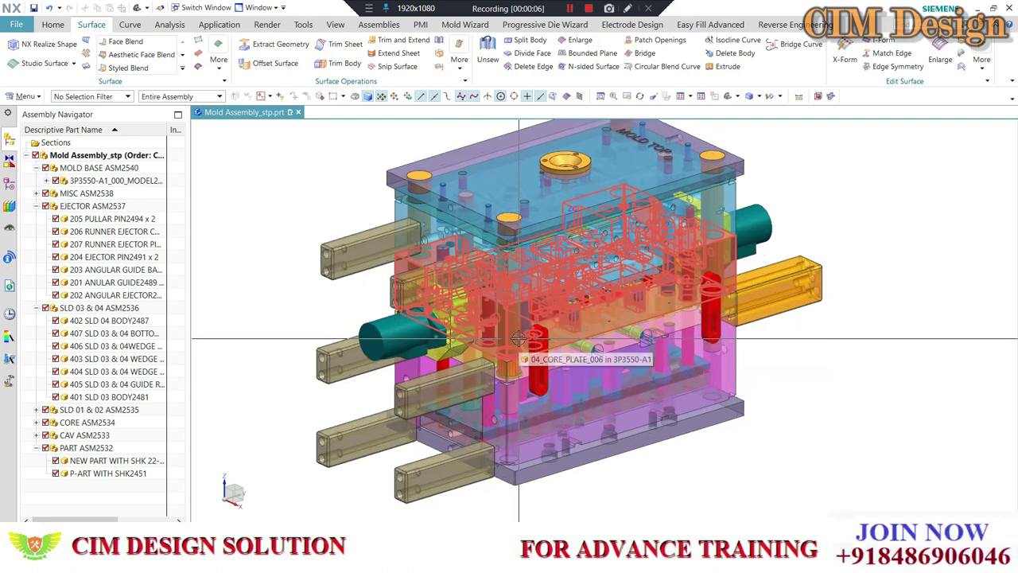
Open the P-ART WITH SHK2451 housing component in its own window from the Assembly Navigator
scroll(484, 327, "down", 2)
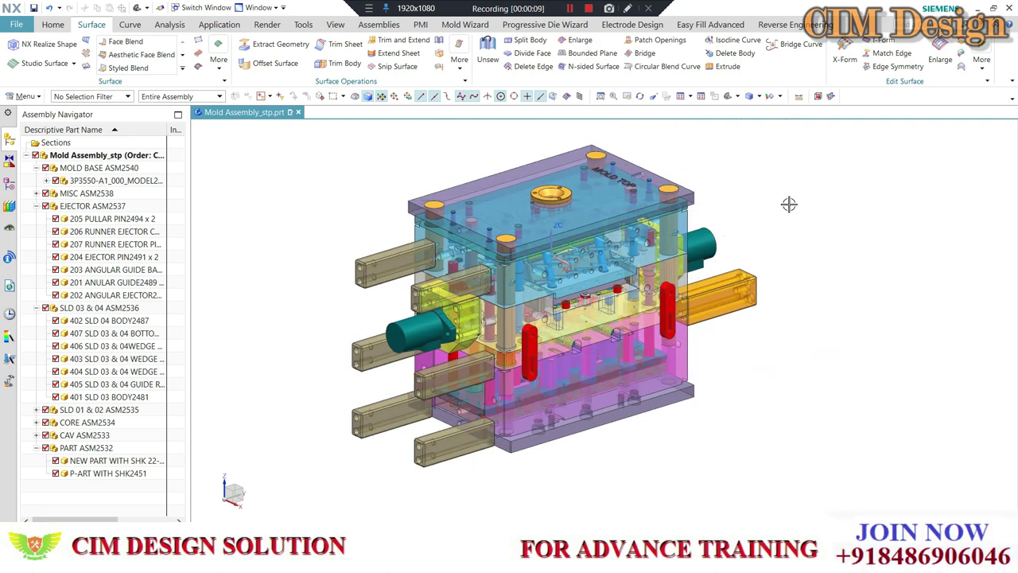
scroll(568, 302, "up", 1)
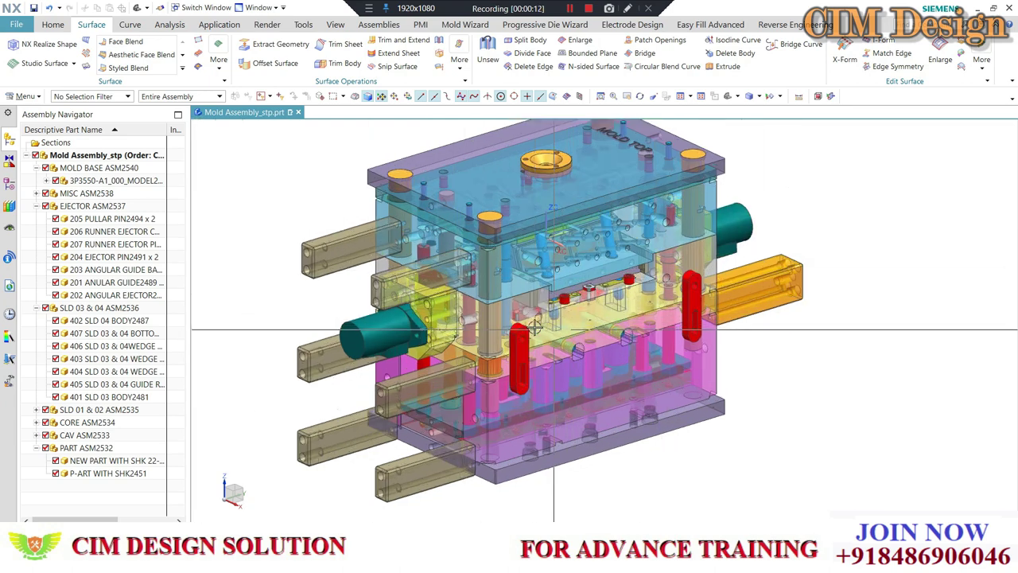
right_click(110, 477)
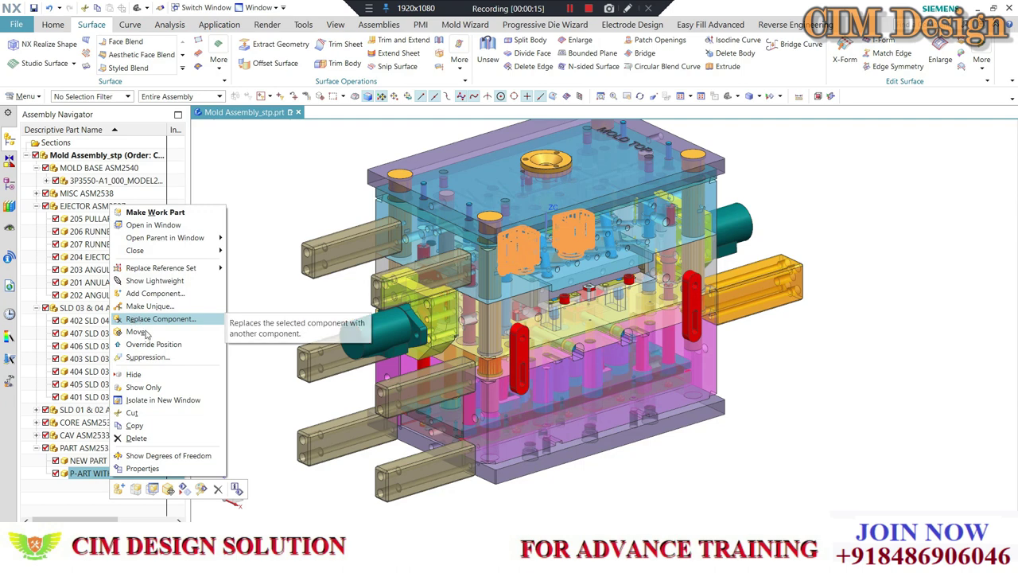
left_click(156, 226)
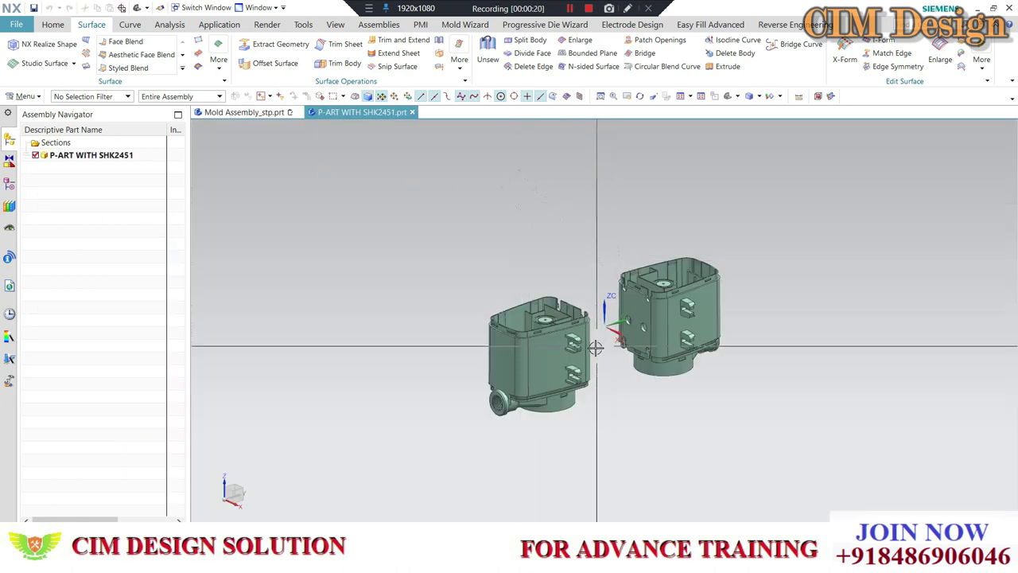
scroll(596, 347, "up", 2)
scroll(620, 371, "up", 2)
middle_click_drag(620, 371, 552, 361)
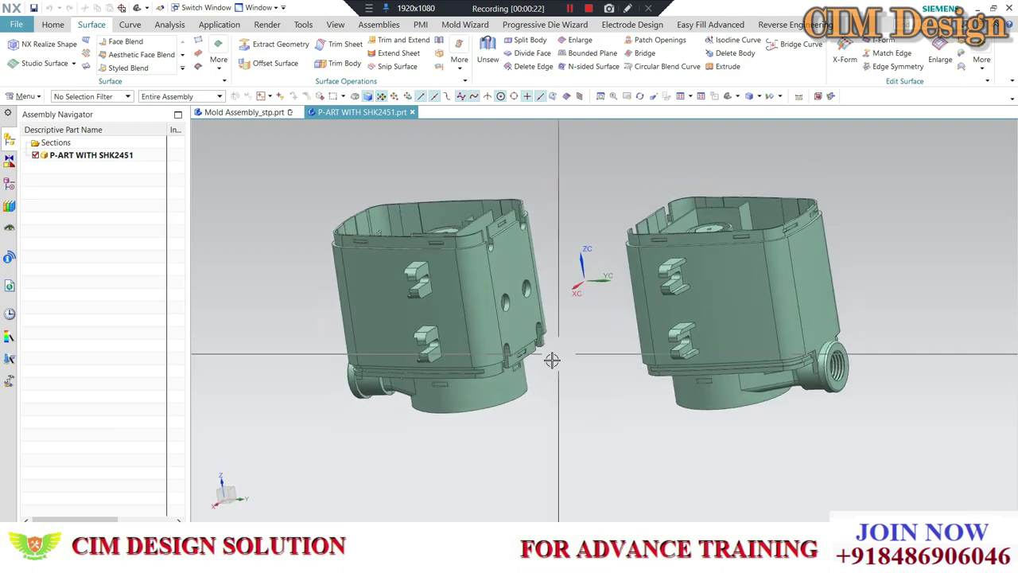
middle_click_drag(495, 314, 527, 315)
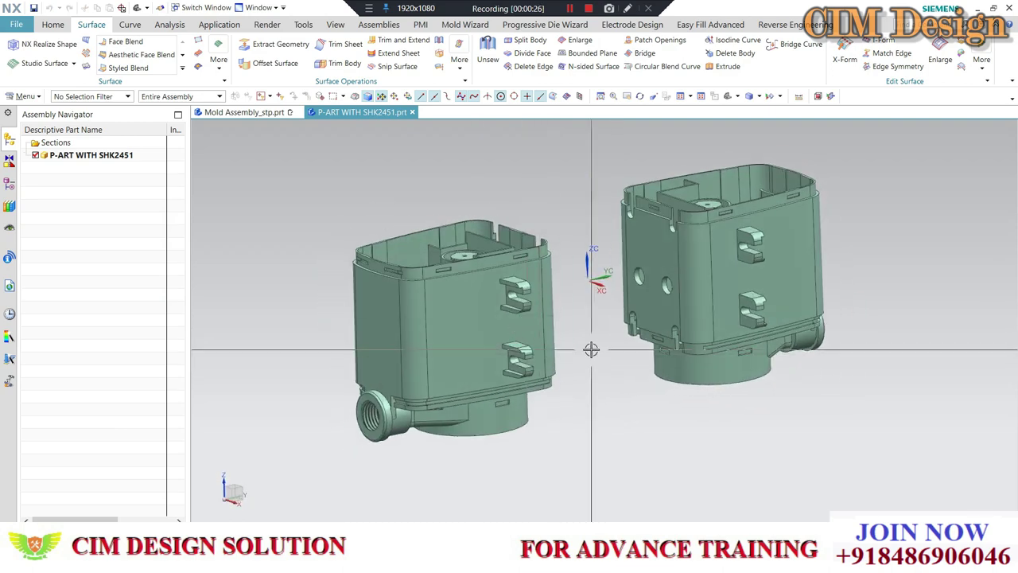
mouse_move(591, 350)
middle_mouse_down()
mouse_move(405, 443)
mouse_move(545, 336)
mouse_move(545, 363)
middle_mouse_up()
scroll(405, 442, "up", 3)
scroll(405, 443, "up", 2)
scroll(404, 442, "up", 2)
scroll(545, 363, "up", 2)
scroll(543, 267, "down", 3)
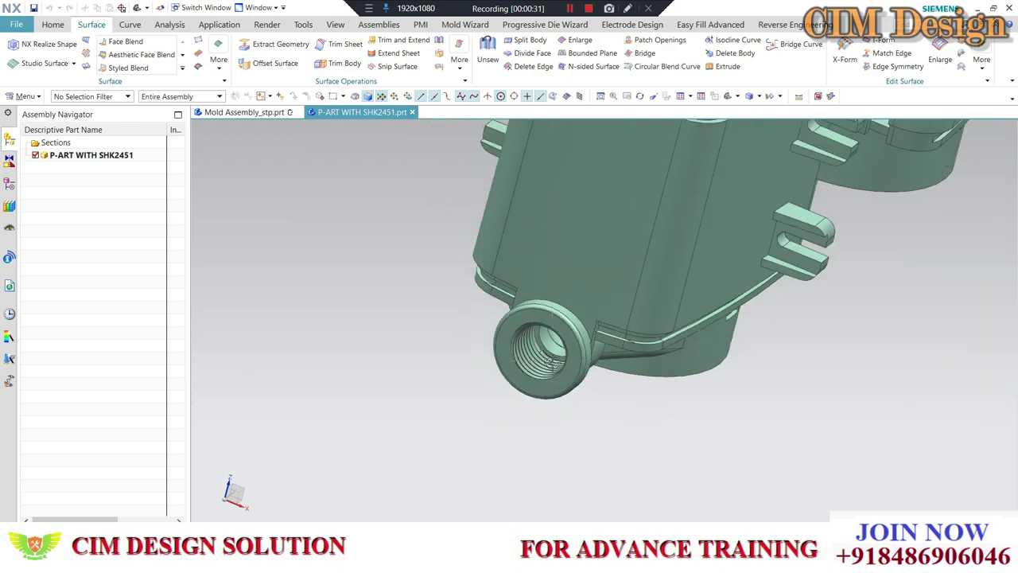
mouse_move(543, 267)
middle_mouse_down()
mouse_move(509, 318)
mouse_move(469, 342)
mouse_move(417, 318)
mouse_move(515, 335)
mouse_move(510, 181)
middle_mouse_up()
scroll(509, 318, "up", 1)
scroll(487, 349, "up", 2)
scroll(487, 348, "down", 2)
scroll(417, 317, "up", 3)
scroll(515, 334, "up", 2)
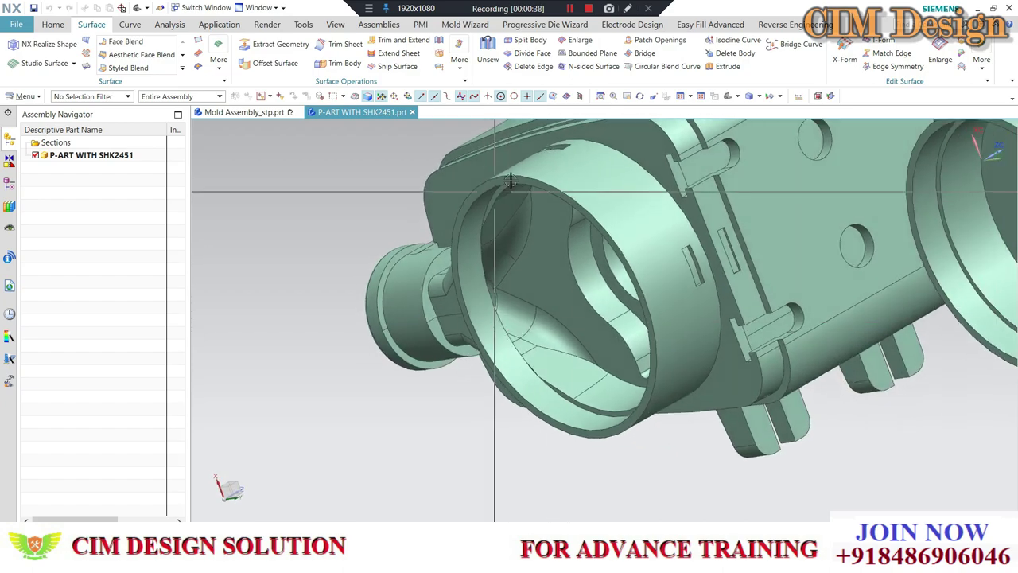
scroll(471, 350, "down", 2)
middle_click_drag(488, 314, 548, 336)
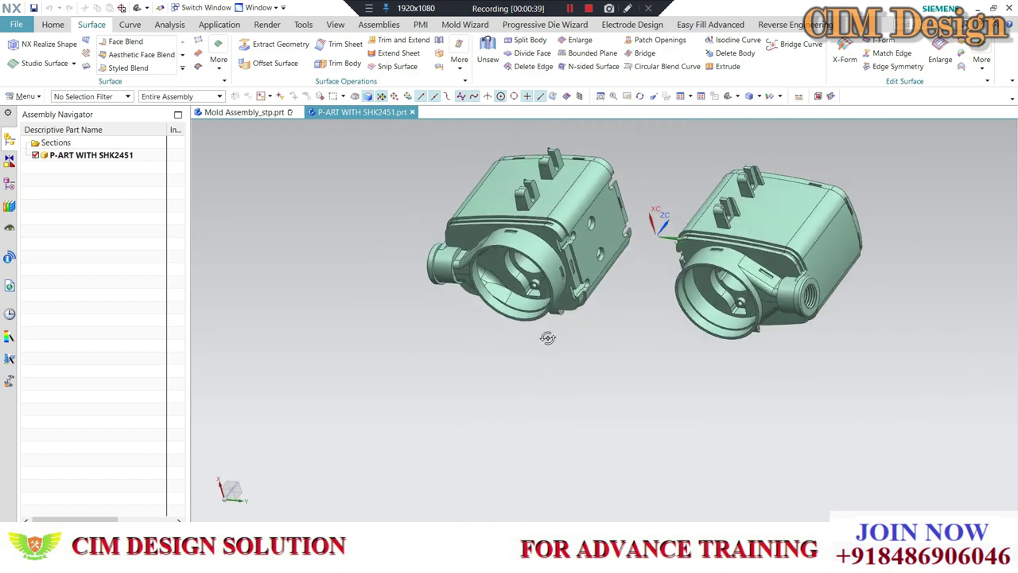
scroll(548, 336, "up", 2)
scroll(602, 278, "up", 2)
mouse_move(576, 256)
middle_mouse_down()
mouse_move(541, 334)
mouse_move(561, 251)
mouse_move(575, 243)
mouse_move(535, 327)
mouse_move(557, 381)
mouse_move(585, 265)
middle_mouse_up()
scroll(560, 251, "up", 2)
scroll(561, 251, "up", 2)
scroll(520, 305, "down", 2)
scroll(535, 326, "up", 2)
scroll(534, 326, "down", 3)
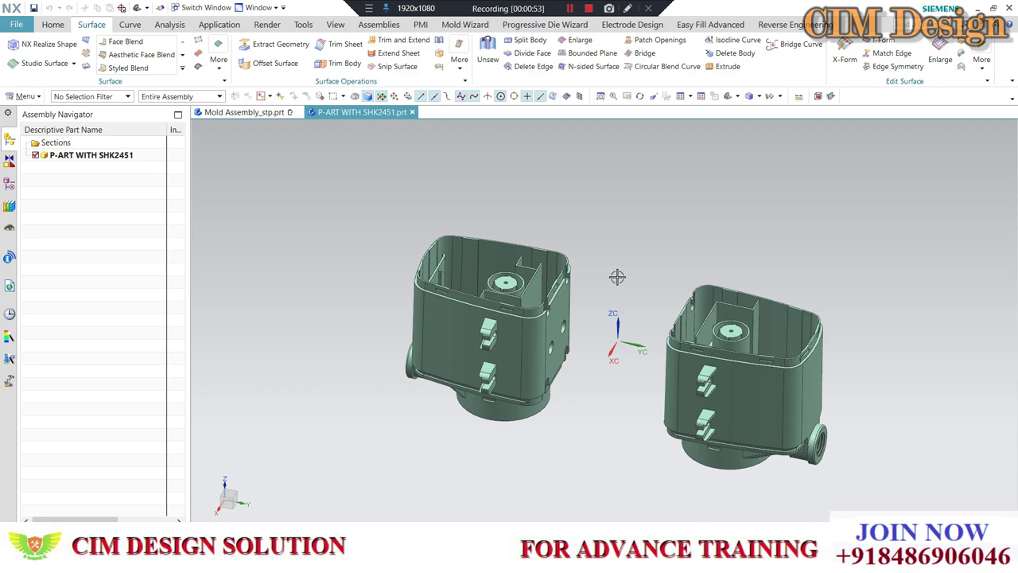
mouse_move(617, 276)
middle_mouse_down()
mouse_move(567, 223)
mouse_move(573, 302)
mouse_move(541, 295)
mouse_move(541, 270)
mouse_move(573, 291)
mouse_move(556, 270)
mouse_move(578, 241)
middle_mouse_up()
scroll(574, 239, "up", 2)
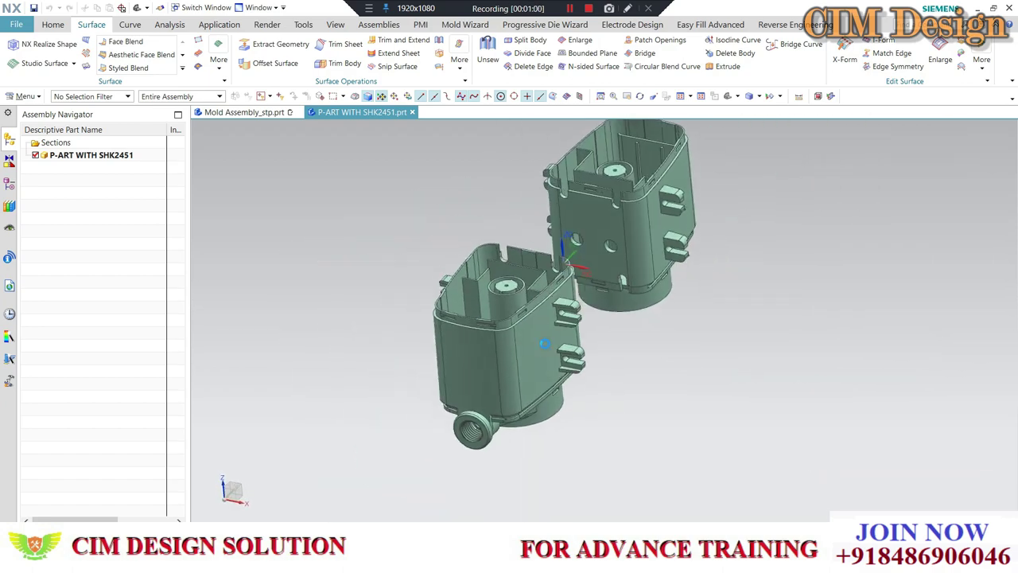
scroll(541, 332, "up", 3)
scroll(541, 333, "down", 4)
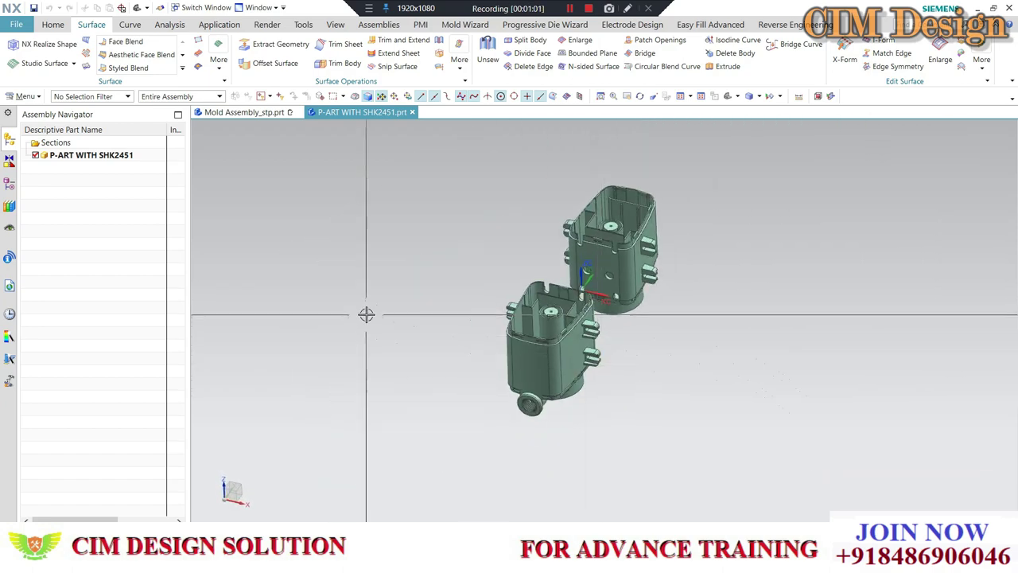
mouse_move(406, 235)
middle_mouse_down()
mouse_move(532, 381)
mouse_move(531, 339)
mouse_move(539, 371)
mouse_move(605, 414)
middle_mouse_up()
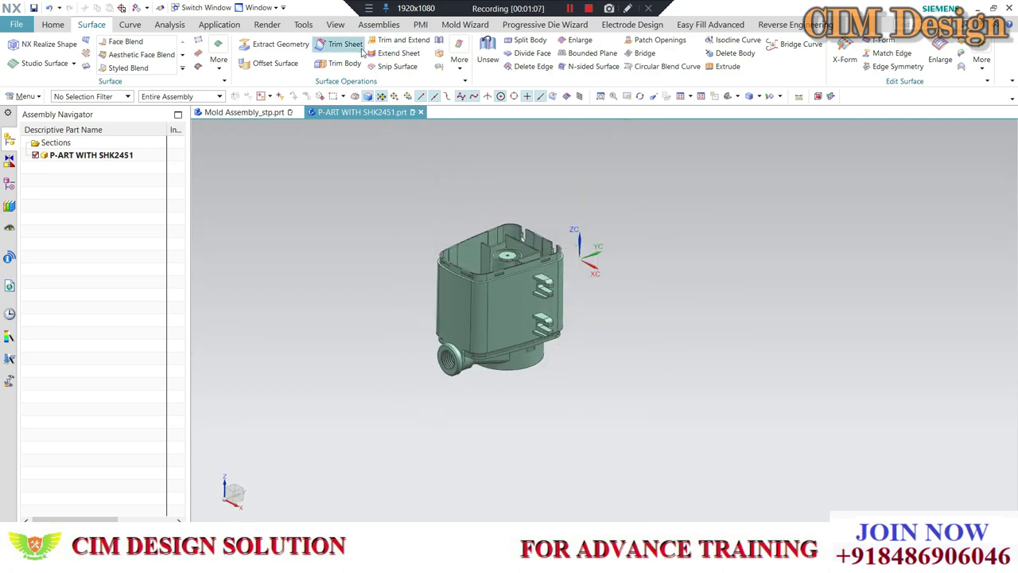
left_click(369, 8)
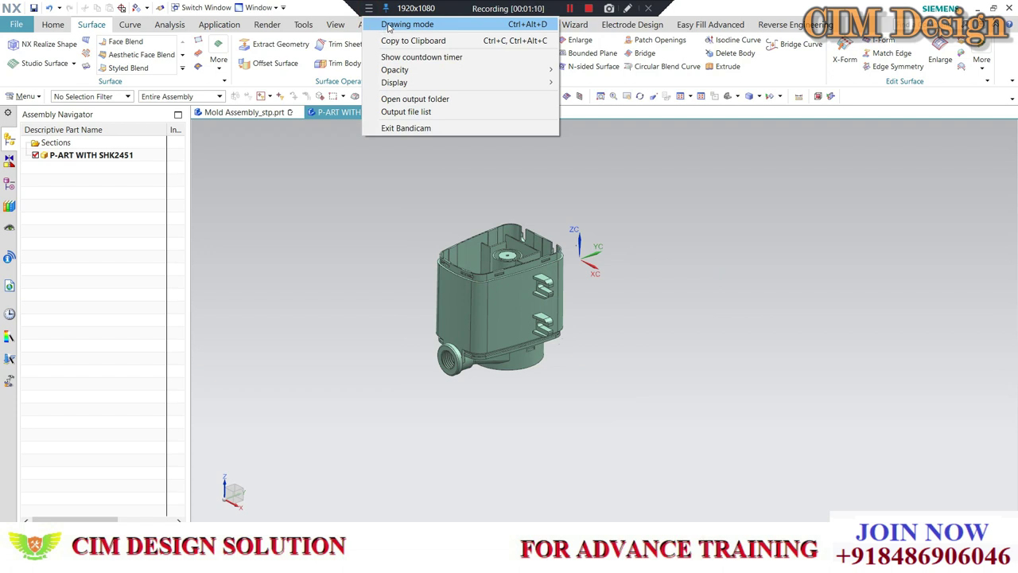
left_click(390, 25)
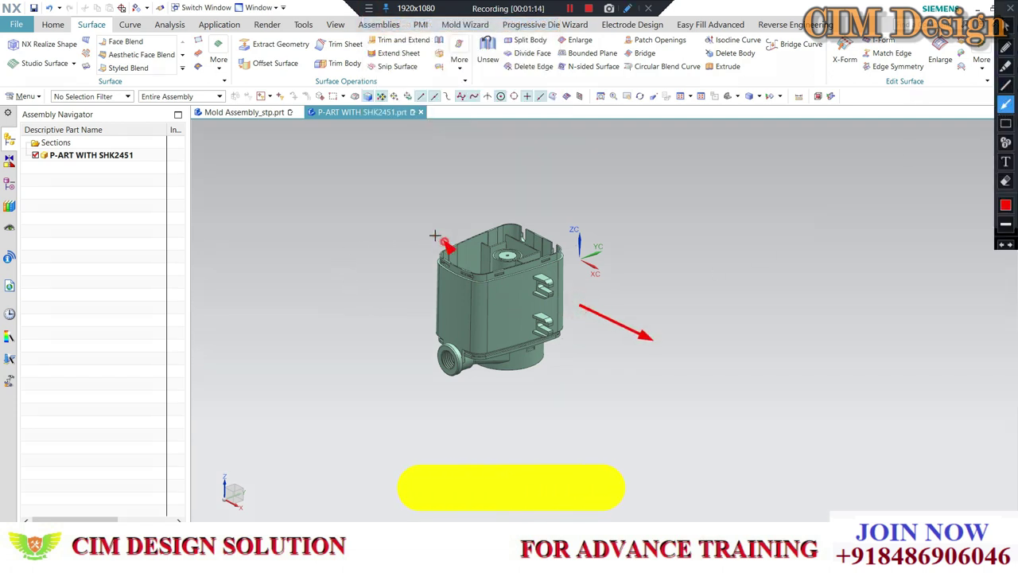
left_click_drag(436, 236, 384, 207)
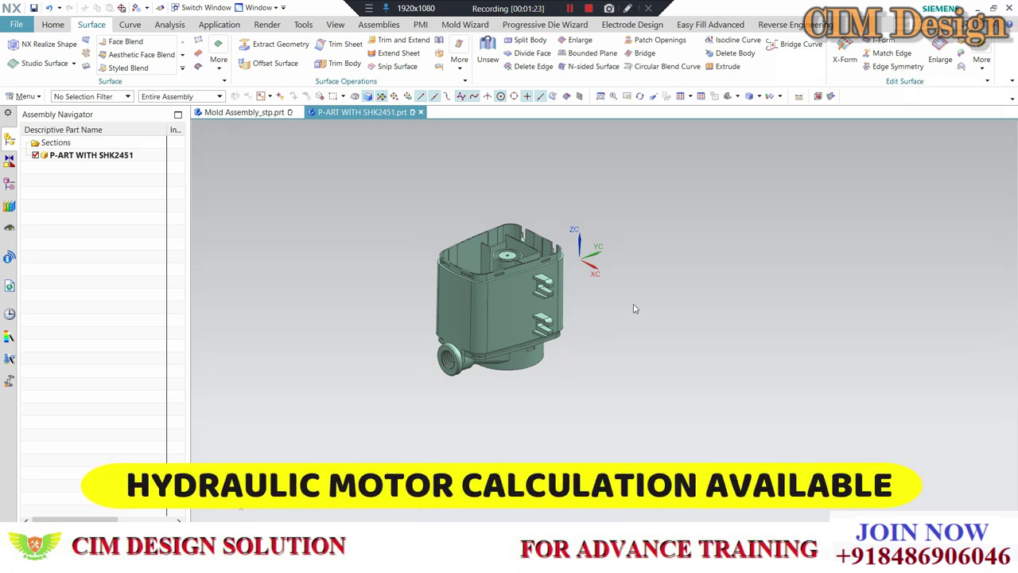
mouse_move(631, 307)
middle_mouse_down()
mouse_move(575, 209)
mouse_move(450, 313)
mouse_move(440, 265)
middle_mouse_up()
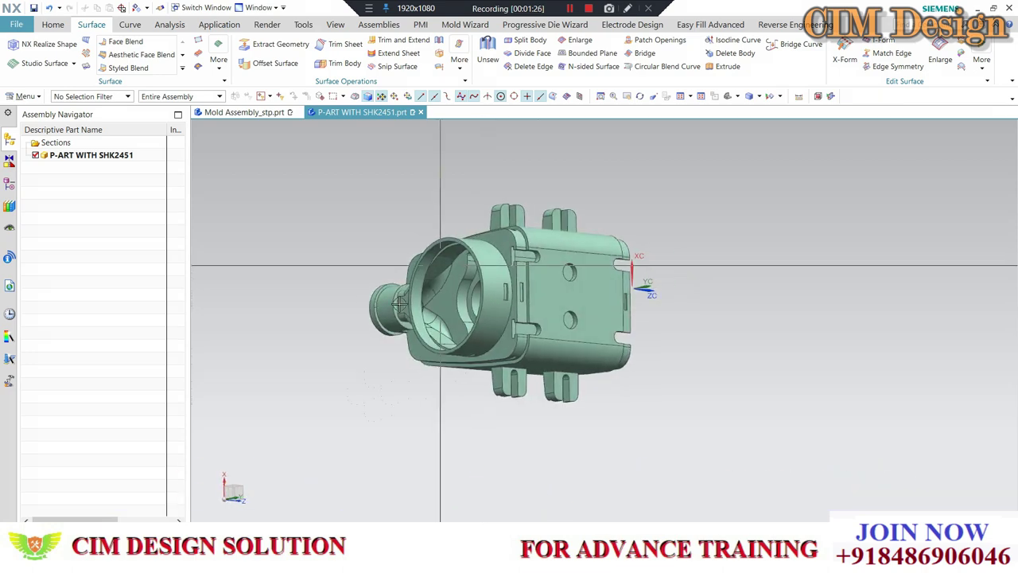
scroll(507, 311, "up", 2)
middle_click_drag(507, 311, 399, 316)
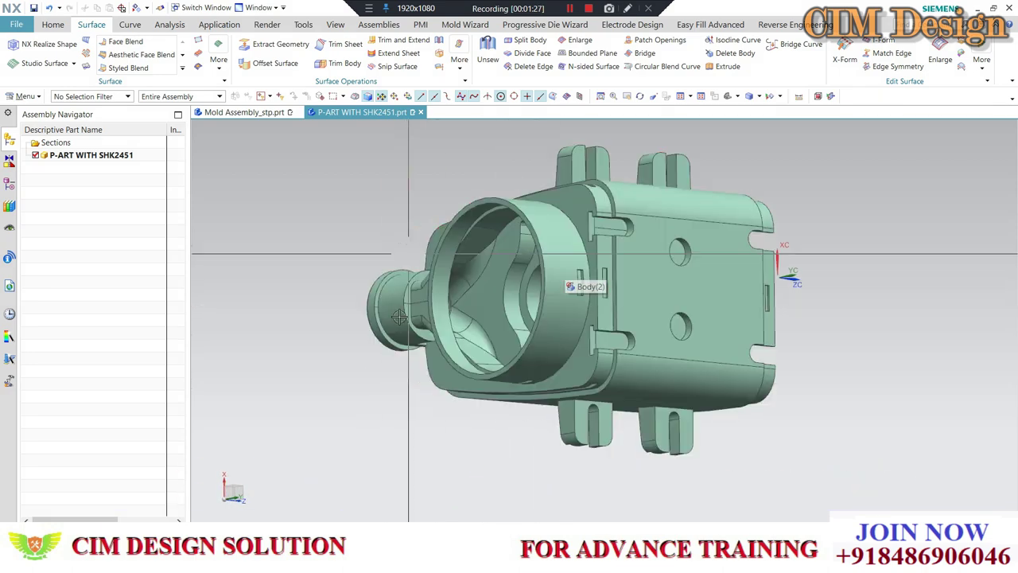
mouse_move(496, 313)
middle_mouse_down()
mouse_move(479, 262)
mouse_move(483, 209)
middle_mouse_up()
scroll(483, 209, "down", 2)
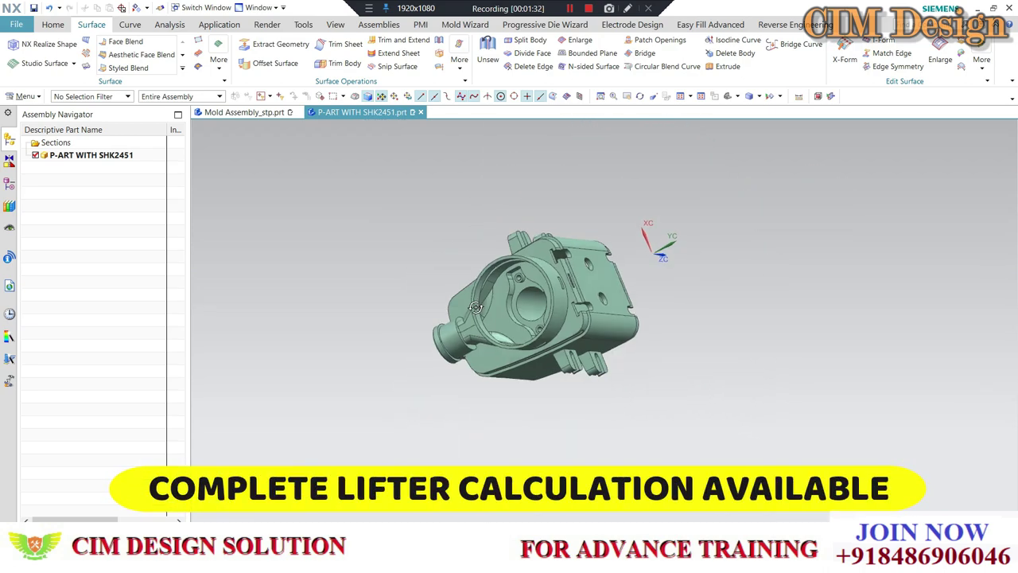
left_click(368, 9)
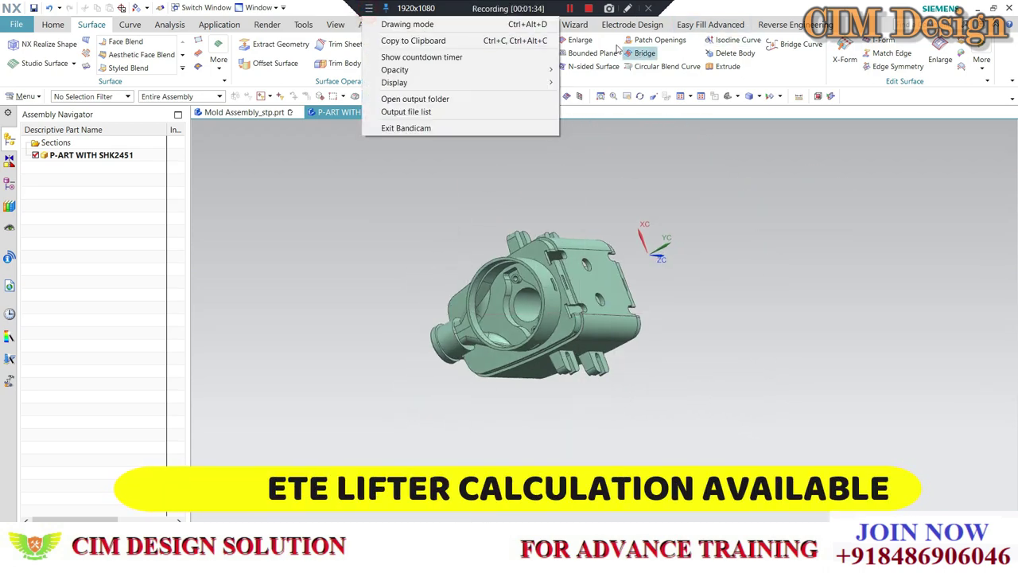
left_click(406, 22)
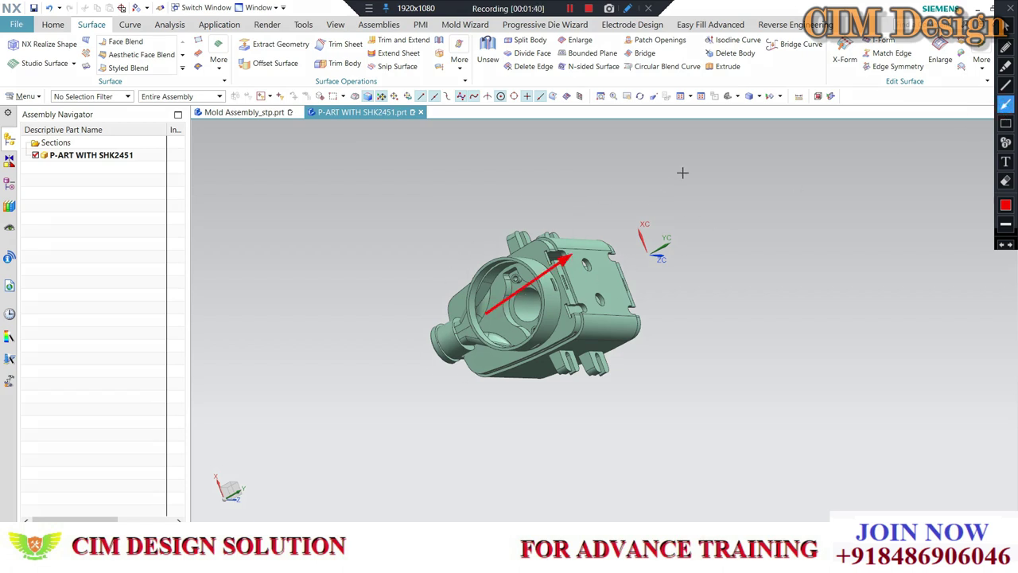
key("Escape")
scroll(574, 332, "up", 3)
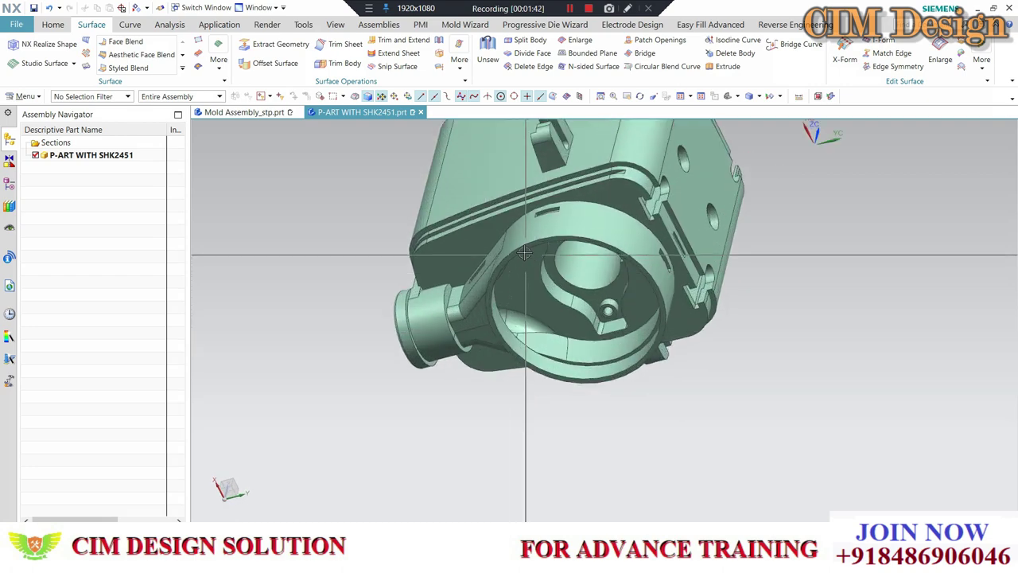
mouse_move(575, 332)
middle_mouse_down()
mouse_move(601, 334)
mouse_move(579, 128)
middle_mouse_up()
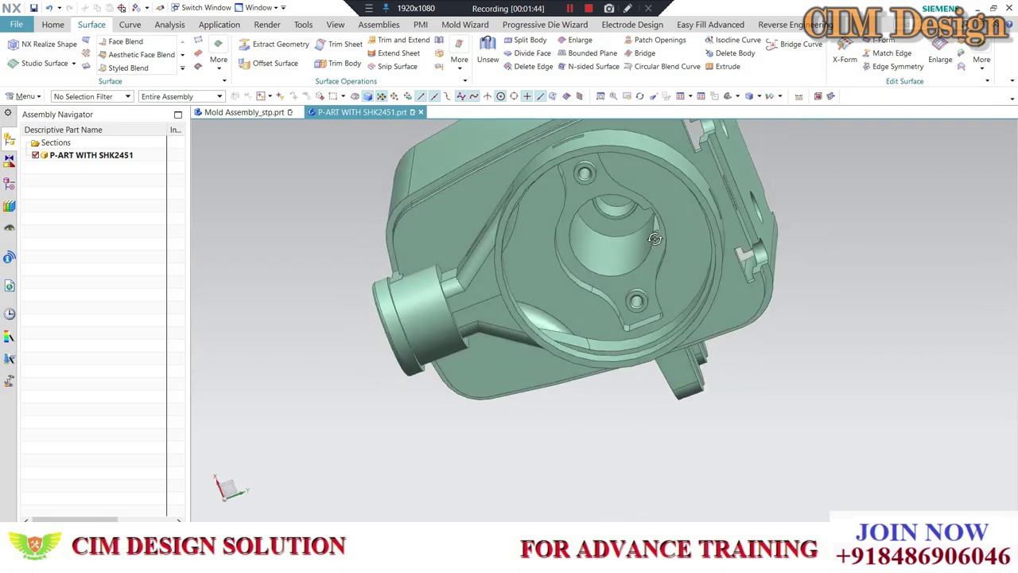
mouse_move(637, 231)
middle_mouse_down()
mouse_move(561, 193)
mouse_move(517, 310)
middle_mouse_up()
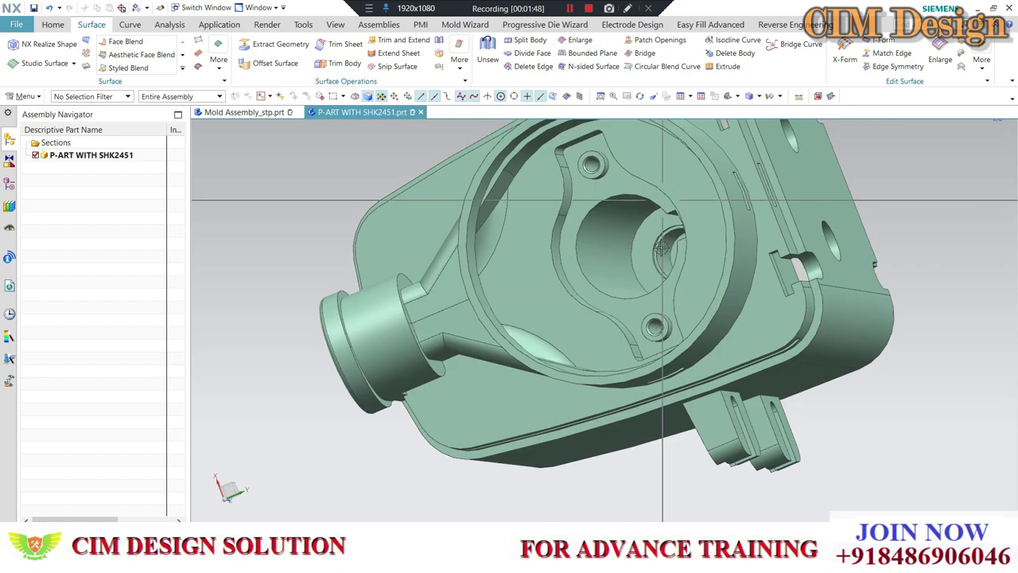
scroll(513, 323, "down", 3)
middle_click_drag(559, 256, 617, 315)
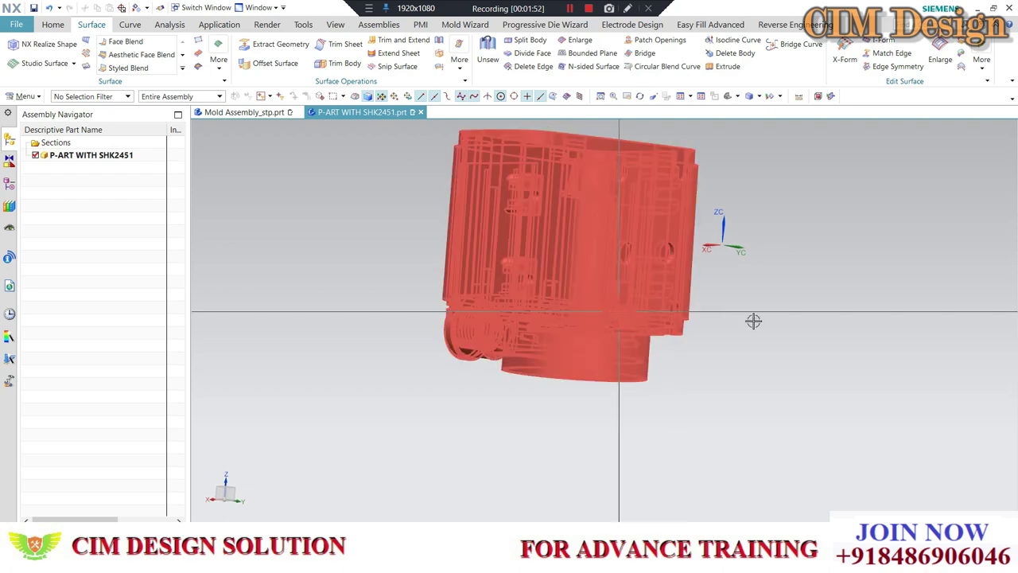
middle_click_drag(617, 315, 673, 231)
scroll(672, 231, "up", 3)
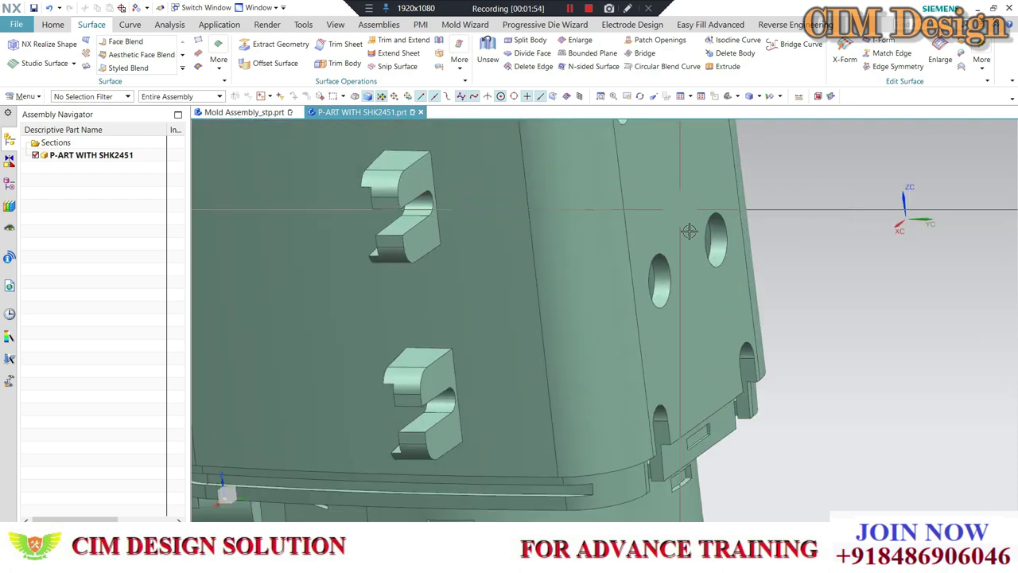
scroll(675, 268, "down", 3)
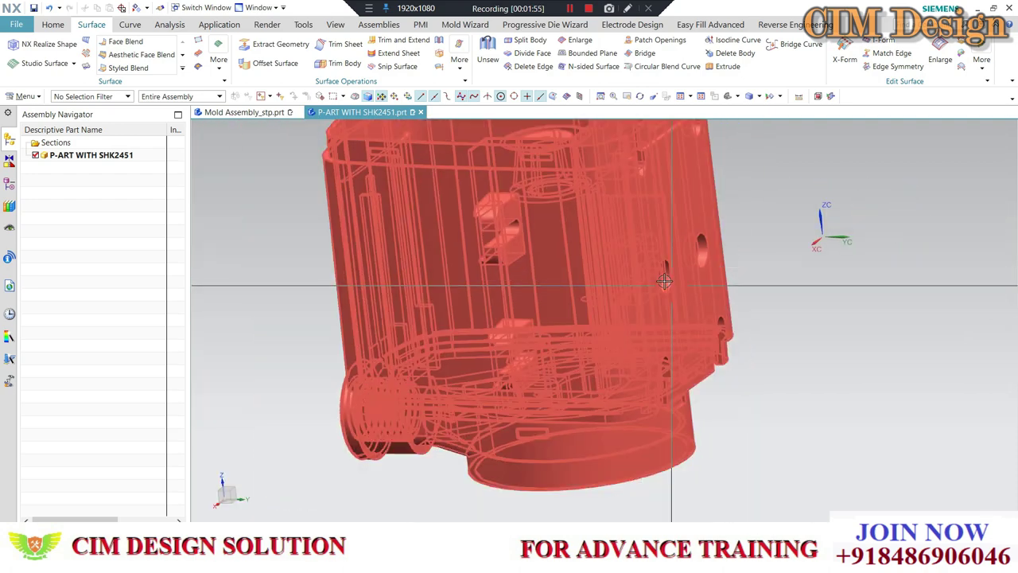
middle_click_drag(642, 262, 598, 252)
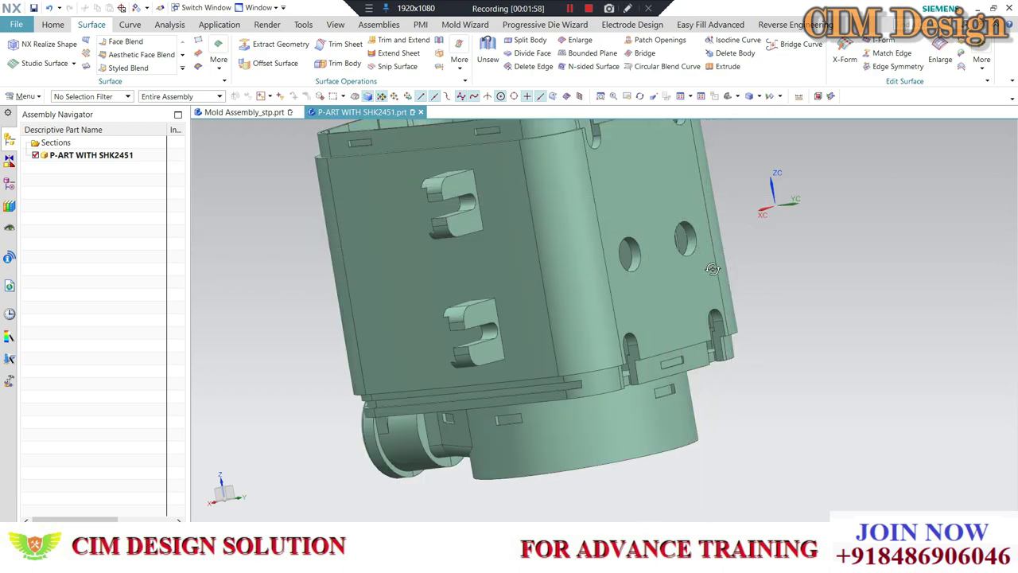
middle_click_drag(712, 269, 645, 273)
scroll(645, 273, "down", 3)
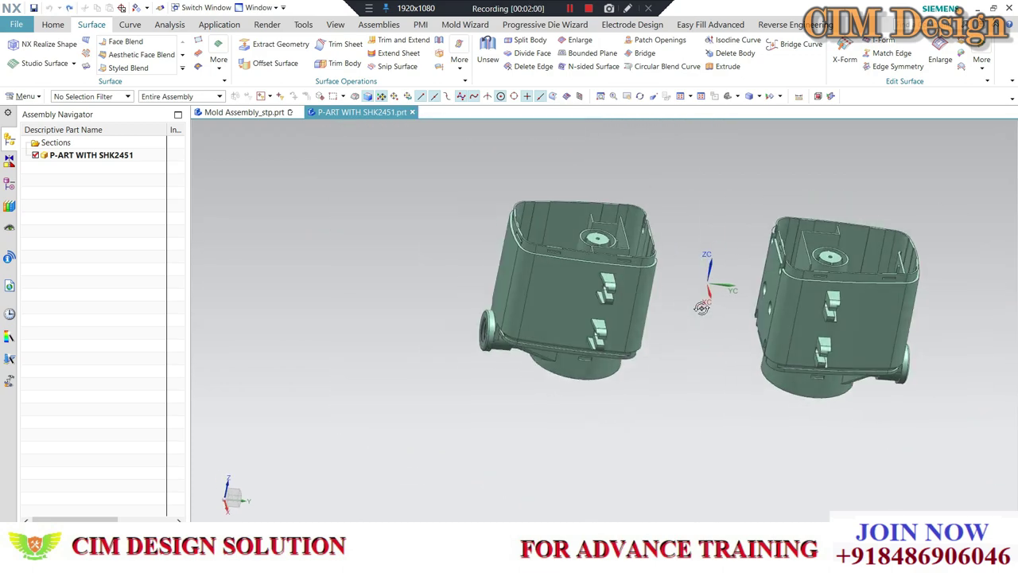
scroll(682, 311, "up", 2)
scroll(625, 264, "up", 2)
scroll(572, 305, "up", 2)
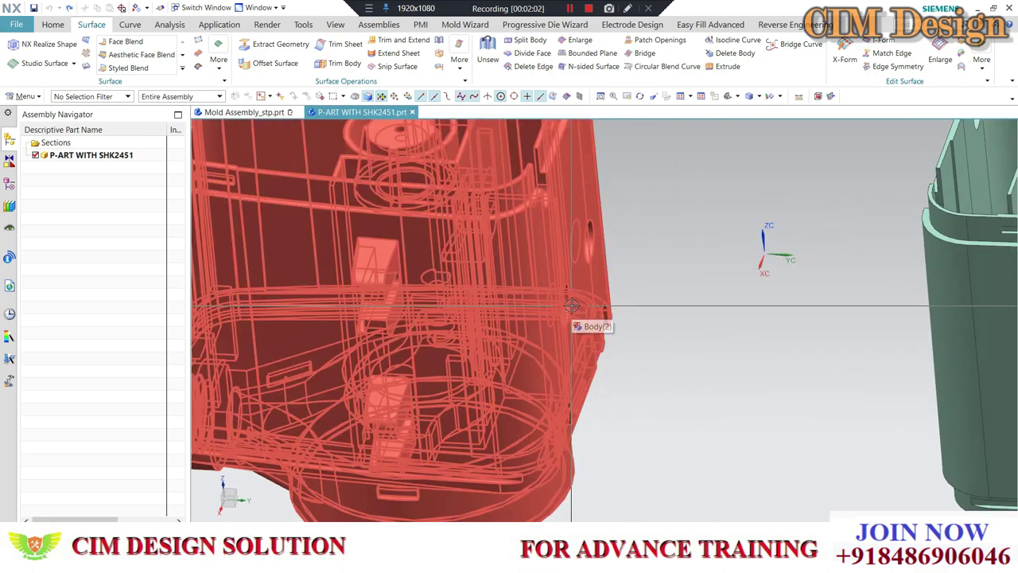
scroll(600, 287, "down", 3)
scroll(537, 244, "up", 1)
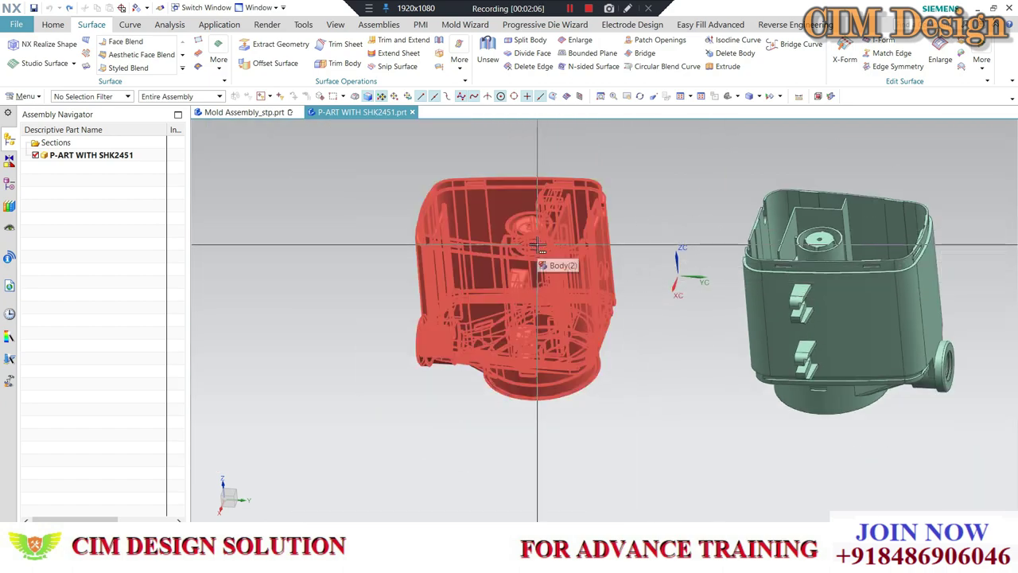
scroll(537, 245, "down", 2)
mouse_move(353, 278)
middle_mouse_down()
mouse_move(556, 191)
mouse_move(566, 206)
middle_mouse_up()
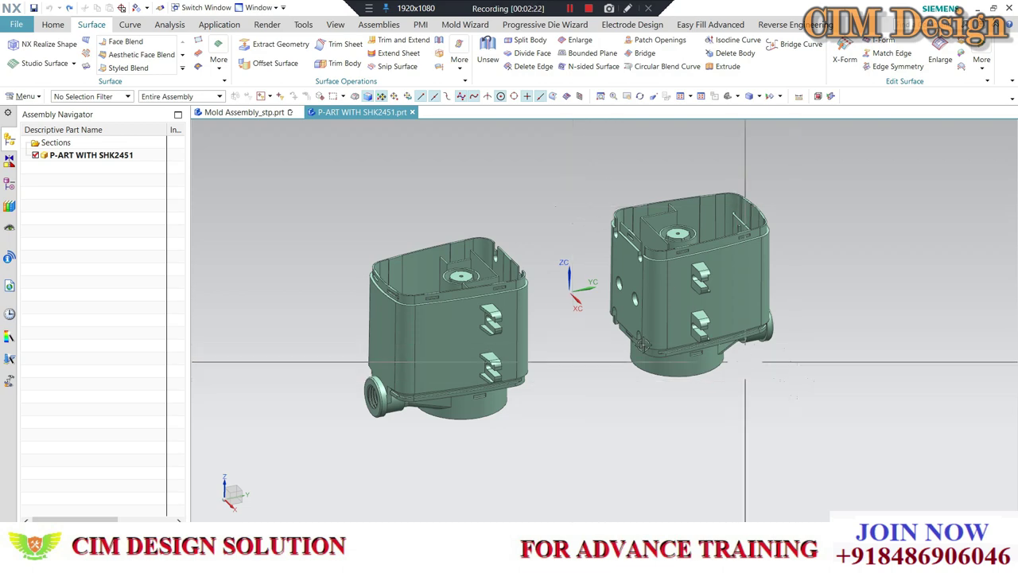
mouse_move(643, 344)
middle_mouse_down()
mouse_move(573, 321)
mouse_move(604, 296)
mouse_move(722, 287)
mouse_move(542, 325)
middle_mouse_up()
scroll(607, 295, "down", 2)
scroll(607, 294, "up", 2)
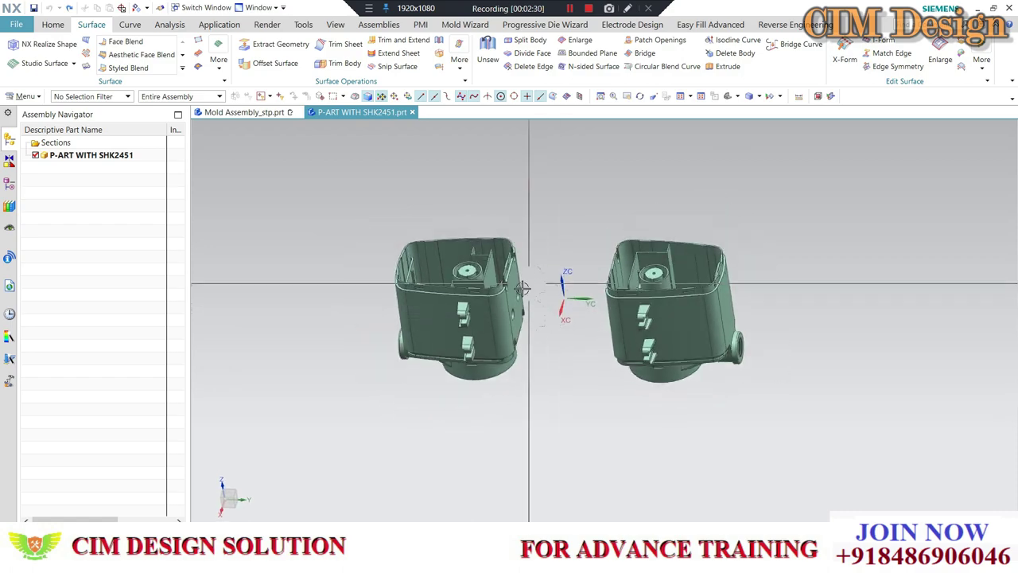
scroll(521, 288, "down", 2)
scroll(489, 348, "up", 1)
scroll(488, 348, "up", 1)
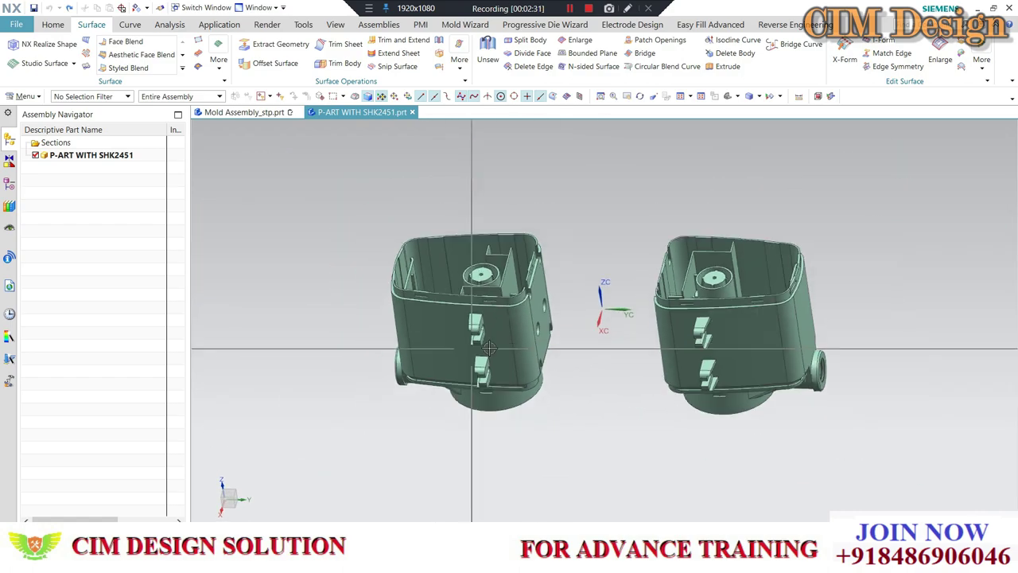
middle_click_drag(488, 348, 453, 387)
scroll(501, 429, "down", 2)
scroll(475, 423, "up", 2)
mouse_move(475, 422)
middle_mouse_down()
mouse_move(433, 364)
mouse_move(509, 303)
middle_mouse_up()
scroll(509, 302, "down", 3)
middle_click_drag(556, 238, 621, 180)
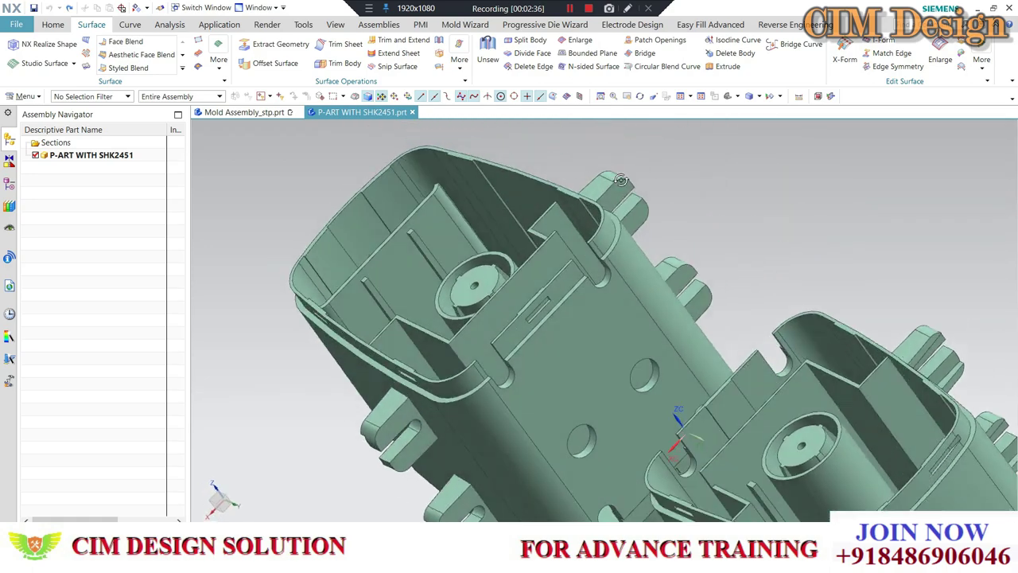
scroll(622, 180, "up", 3)
mouse_move(557, 239)
middle_mouse_down()
mouse_move(442, 344)
mouse_move(466, 327)
middle_mouse_up()
scroll(442, 343, "down", 1)
scroll(441, 344, "up", 3)
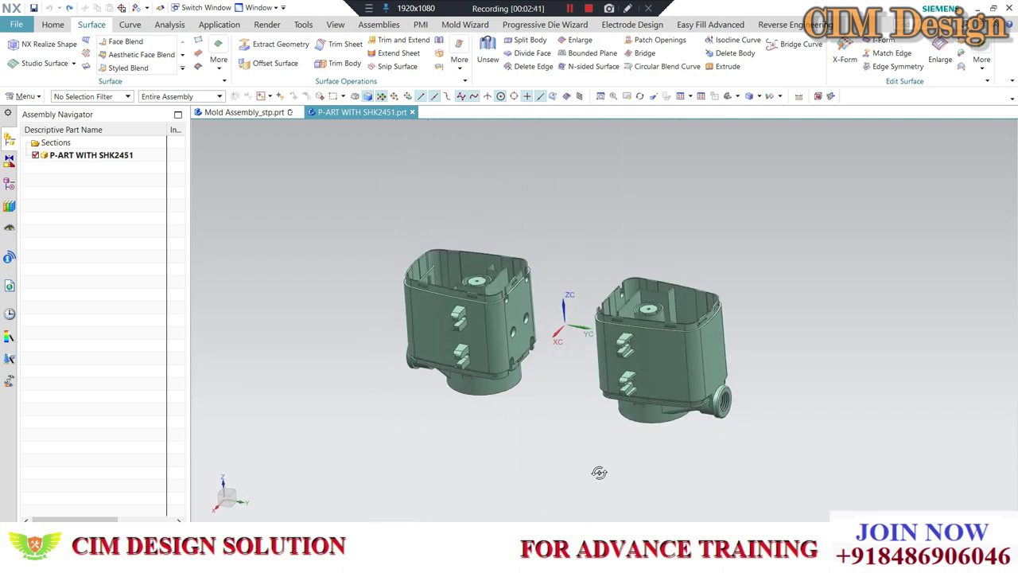
middle_click_drag(586, 485, 786, 342)
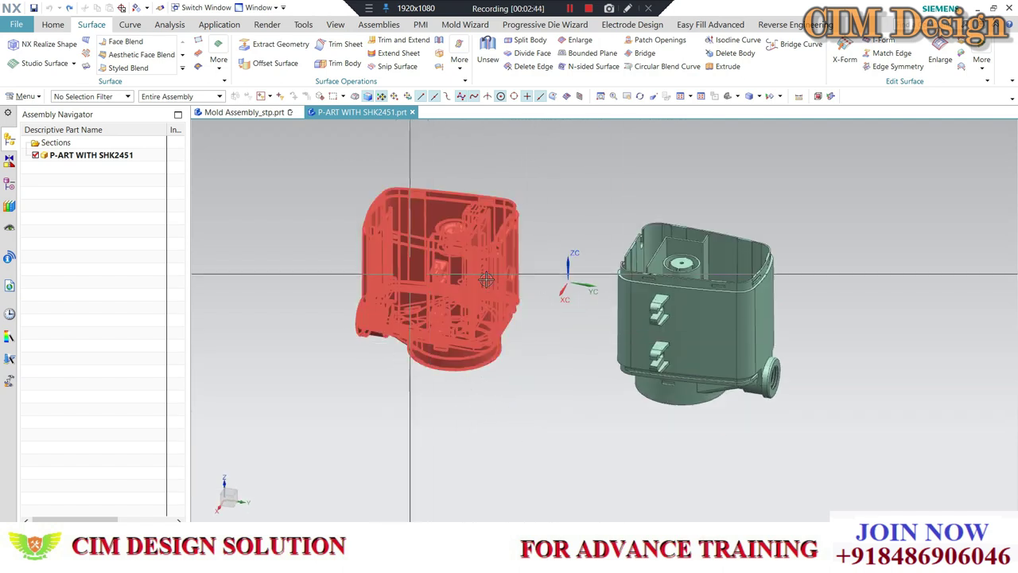
middle_click_drag(761, 293, 435, 364)
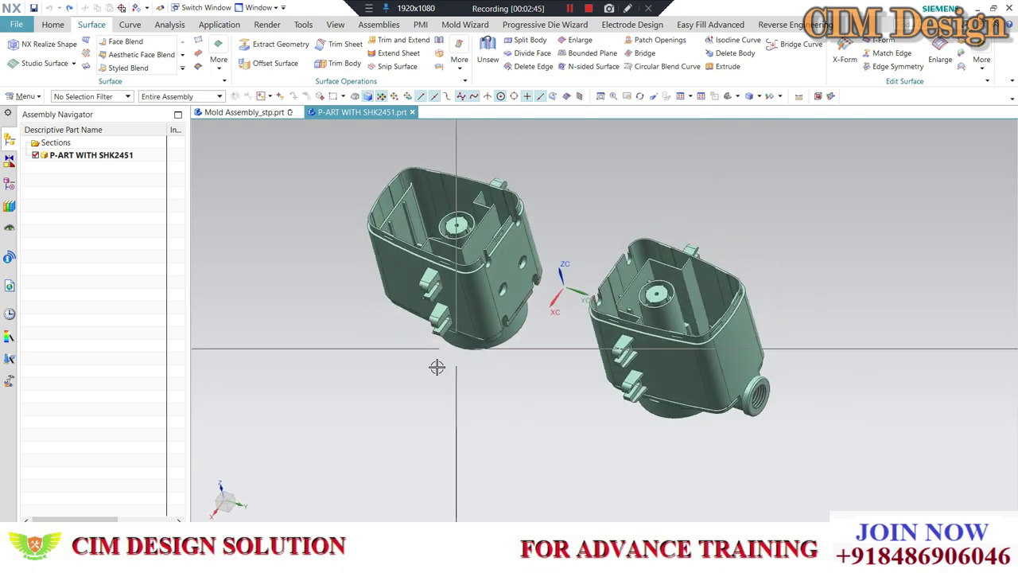
mouse_move(294, 488)
middle_mouse_down()
mouse_move(432, 420)
mouse_move(664, 156)
mouse_move(627, 177)
mouse_move(681, 177)
mouse_move(494, 338)
middle_mouse_up()
scroll(340, 368, "up", 4)
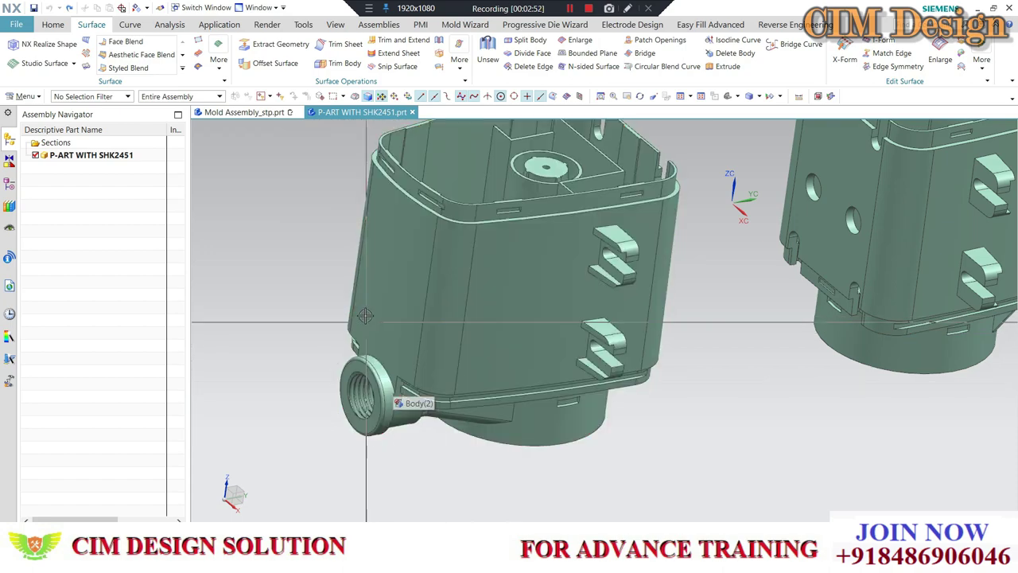
scroll(366, 382, "down", 2)
mouse_move(362, 387)
middle_mouse_down()
mouse_move(279, 391)
mouse_move(464, 331)
mouse_move(518, 359)
mouse_move(537, 286)
mouse_move(579, 354)
middle_mouse_up()
scroll(580, 358, "down", 2)
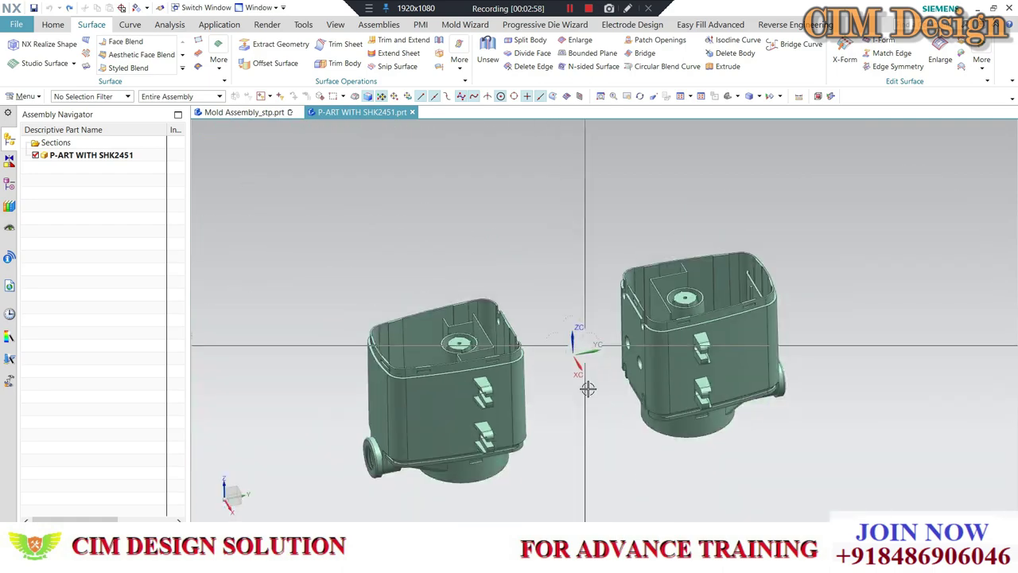
scroll(580, 366, "down", 1)
scroll(584, 450, "up", 1)
mouse_move(580, 454)
middle_mouse_down()
mouse_move(602, 413)
mouse_move(406, 450)
mouse_move(639, 385)
mouse_move(606, 334)
middle_mouse_up()
scroll(628, 372, "down", 2)
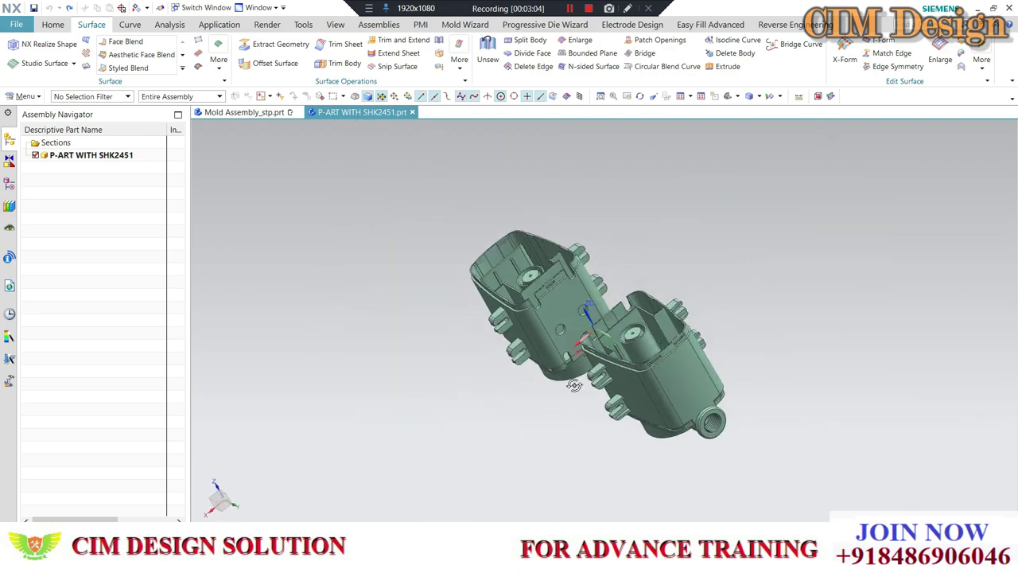
scroll(606, 288, "up", 3)
scroll(484, 270, "down", 3)
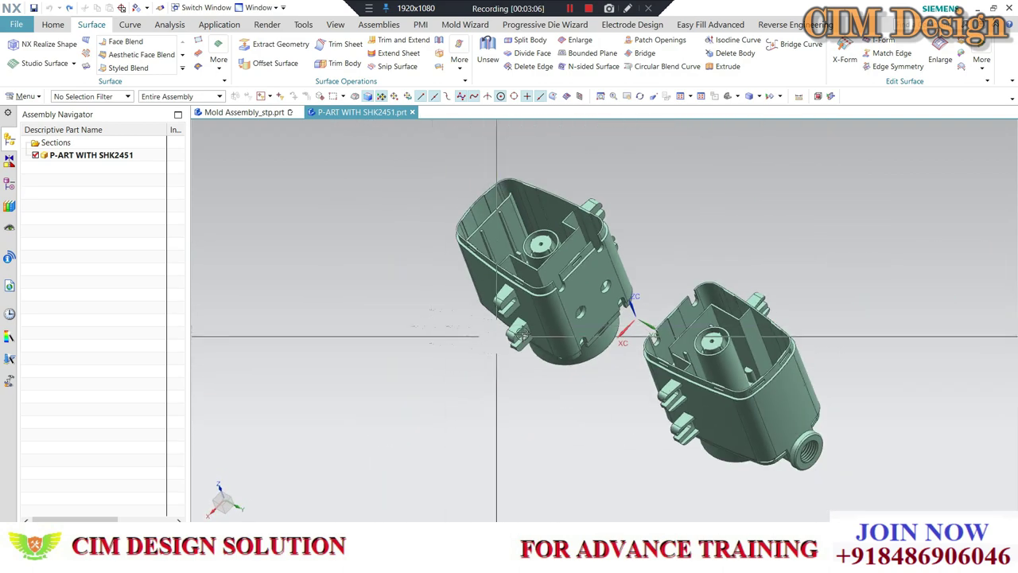
mouse_move(483, 270)
middle_mouse_down()
mouse_move(556, 335)
mouse_move(621, 358)
mouse_move(659, 357)
middle_mouse_up()
scroll(580, 360, "up", 2)
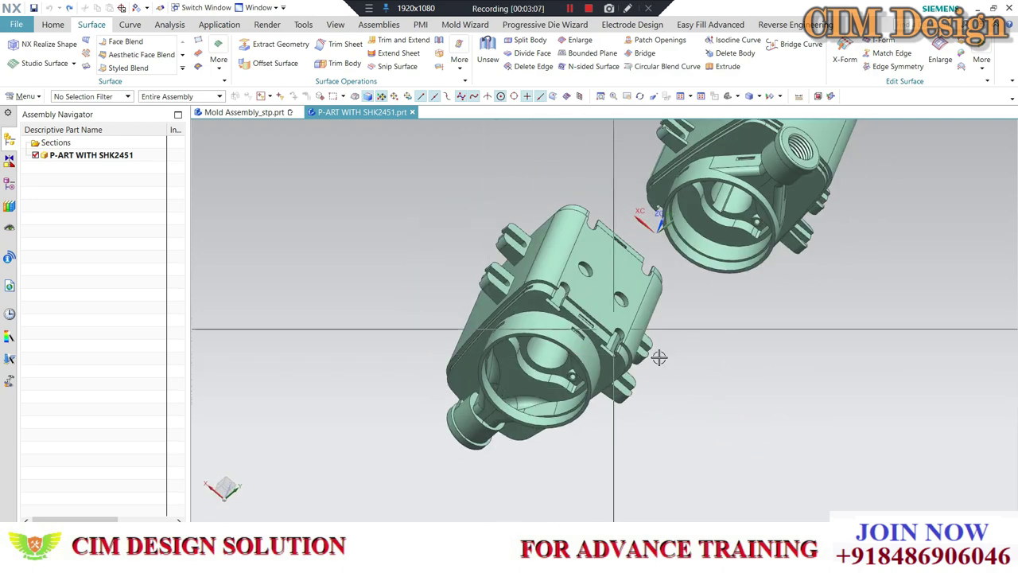
mouse_move(443, 403)
middle_mouse_down()
mouse_move(654, 351)
mouse_move(668, 262)
middle_mouse_up()
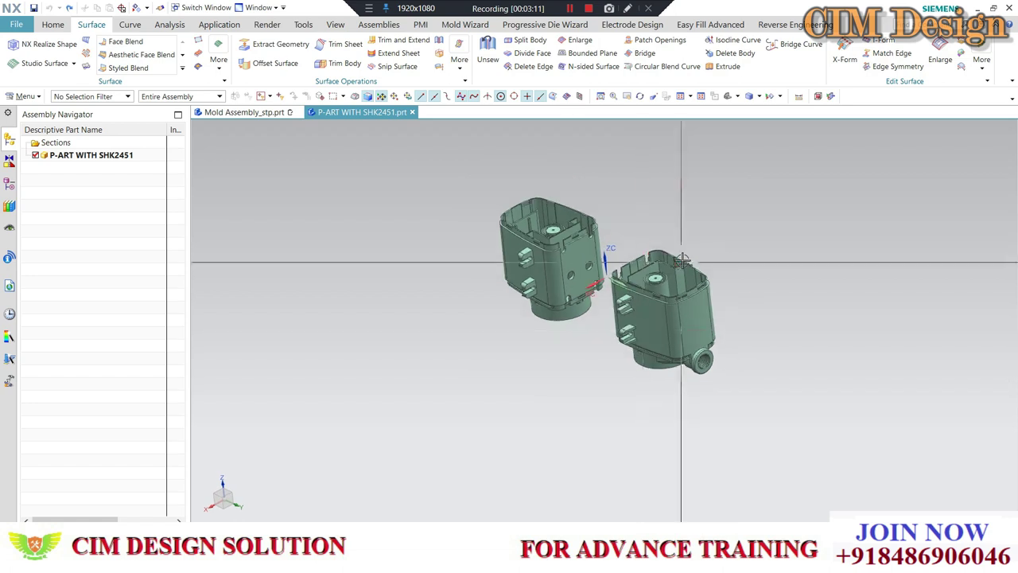
scroll(669, 237, "up", 2)
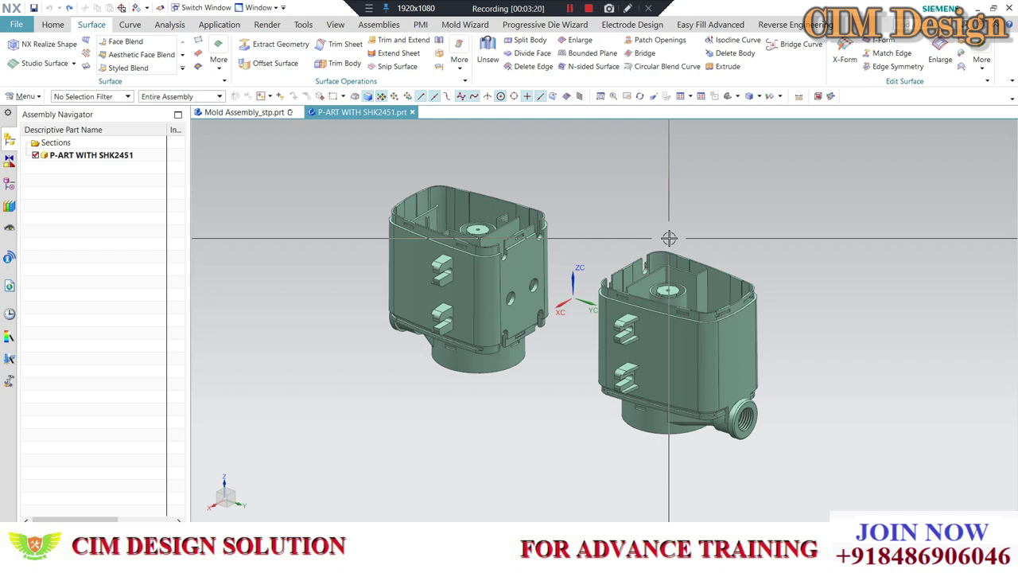
middle_click_drag(589, 274, 580, 277, "shift")
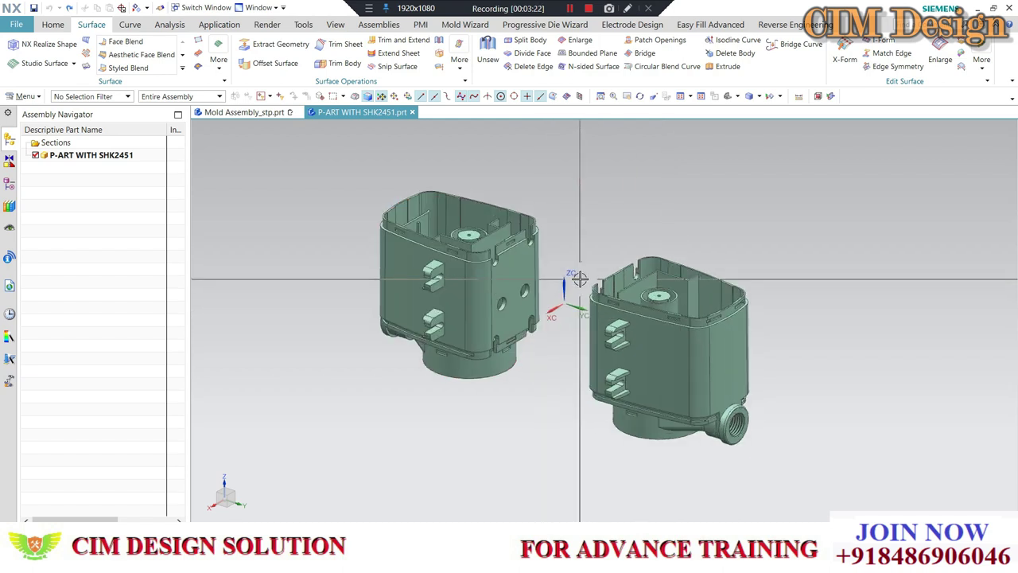
scroll(554, 233, "up", 2)
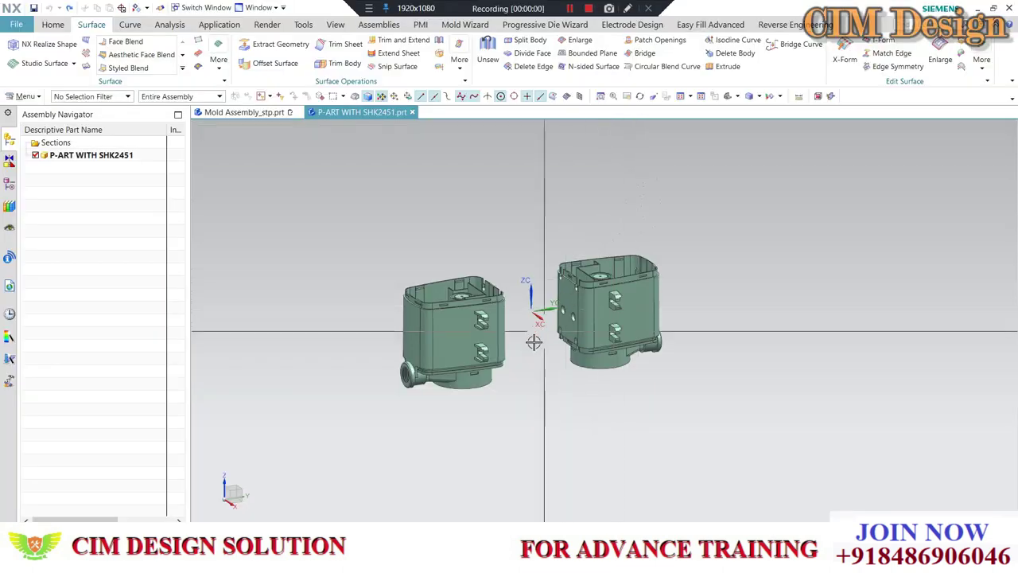
mouse_move(533, 341)
middle_mouse_down()
mouse_move(683, 275)
mouse_move(505, 166)
middle_mouse_up()
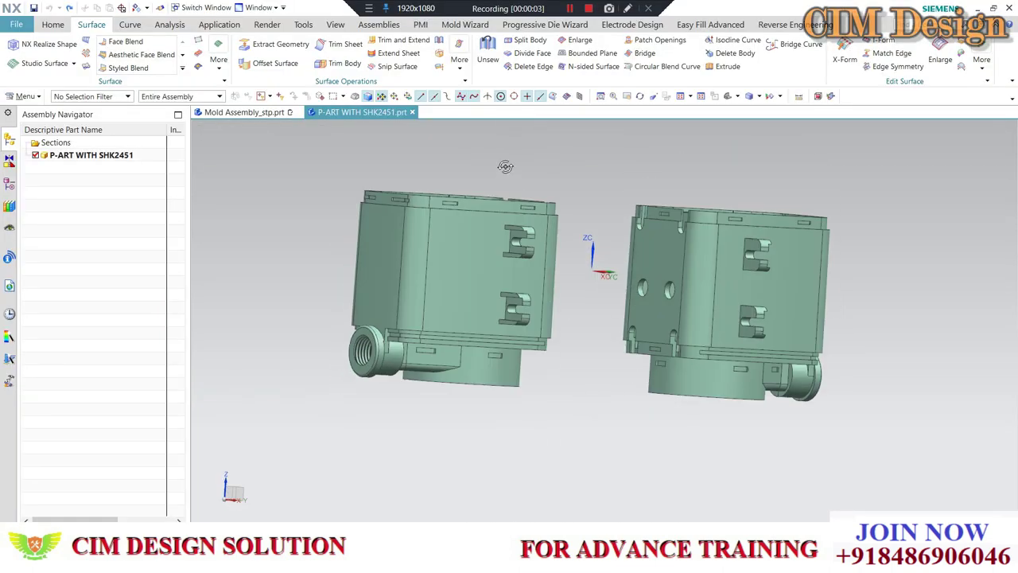
Return to the Mold Assembly_stp.prt window and bring the full mold into a frontal, zoomed view
left_click(235, 114)
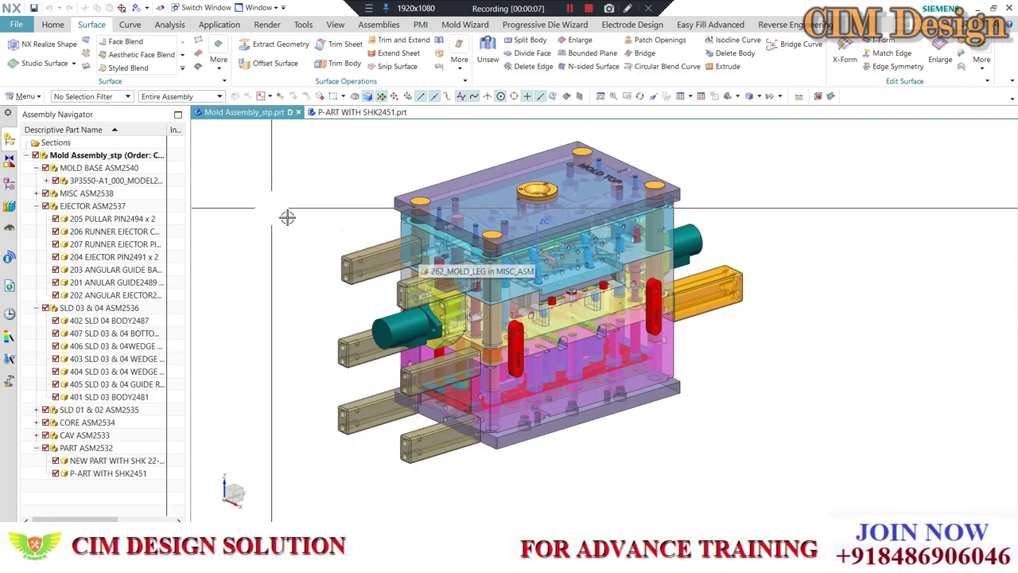
middle_click_drag(278, 211, 445, 265)
scroll(444, 265, "up", 2)
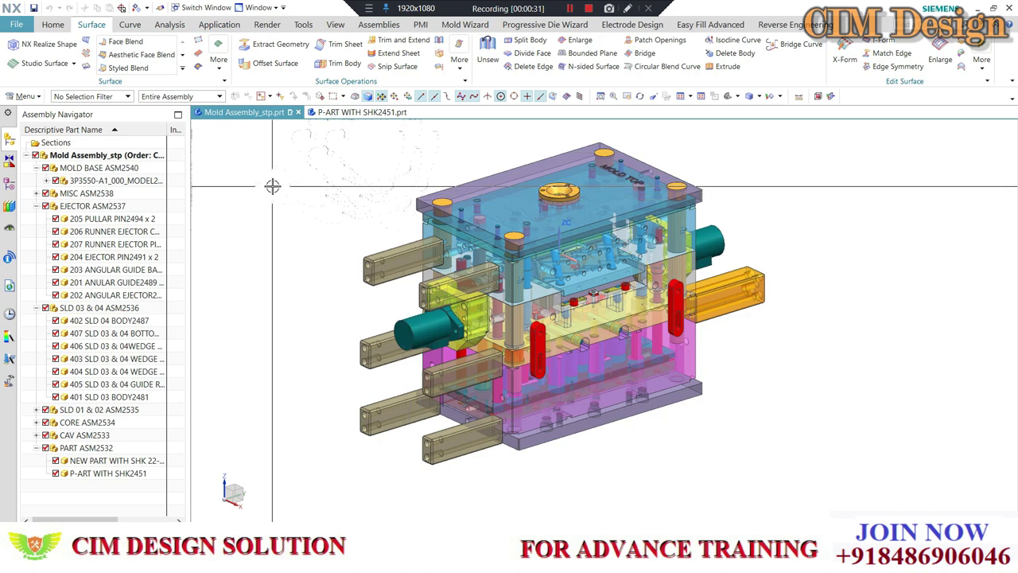
Hide MISC ASM2538, SLD 01 & 02 ASM2535 and MOLD BASE ASM2540, then zoom in on the housings
left_click(45, 194)
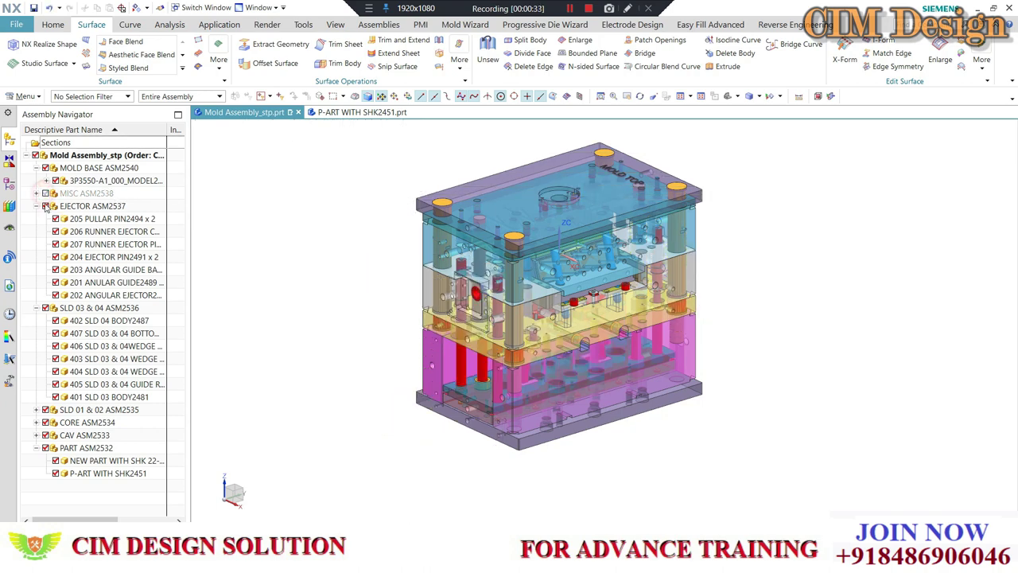
left_click(45, 410)
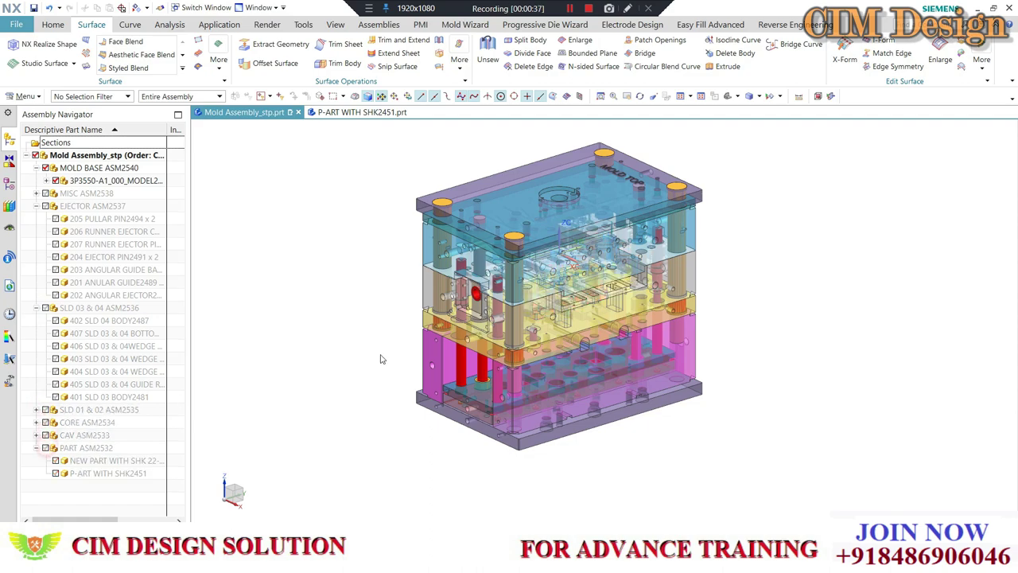
mouse_move(381, 360)
middle_mouse_down()
mouse_move(539, 213)
mouse_move(537, 224)
middle_mouse_up()
left_click(45, 167)
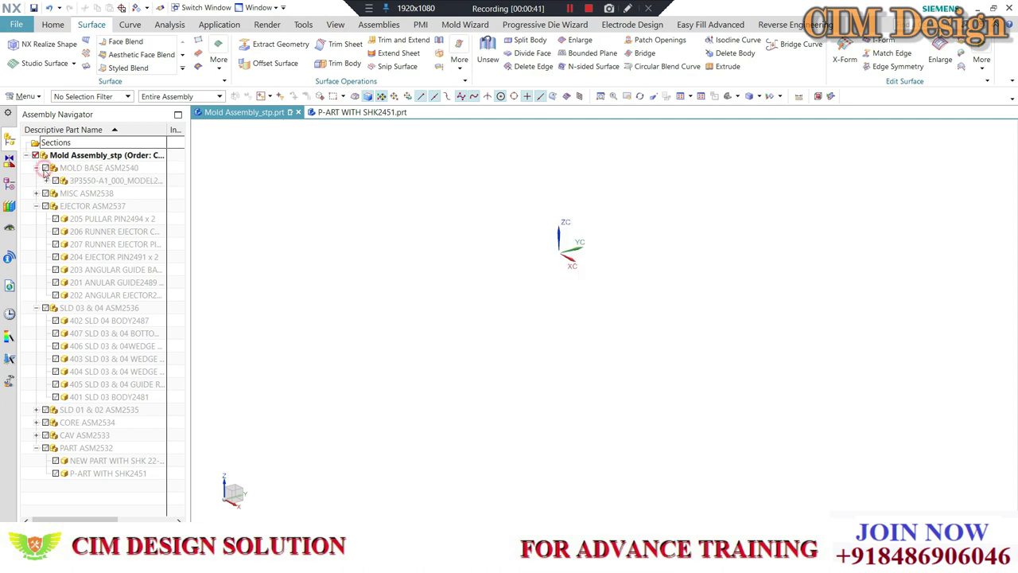
scroll(562, 212, "up", 2)
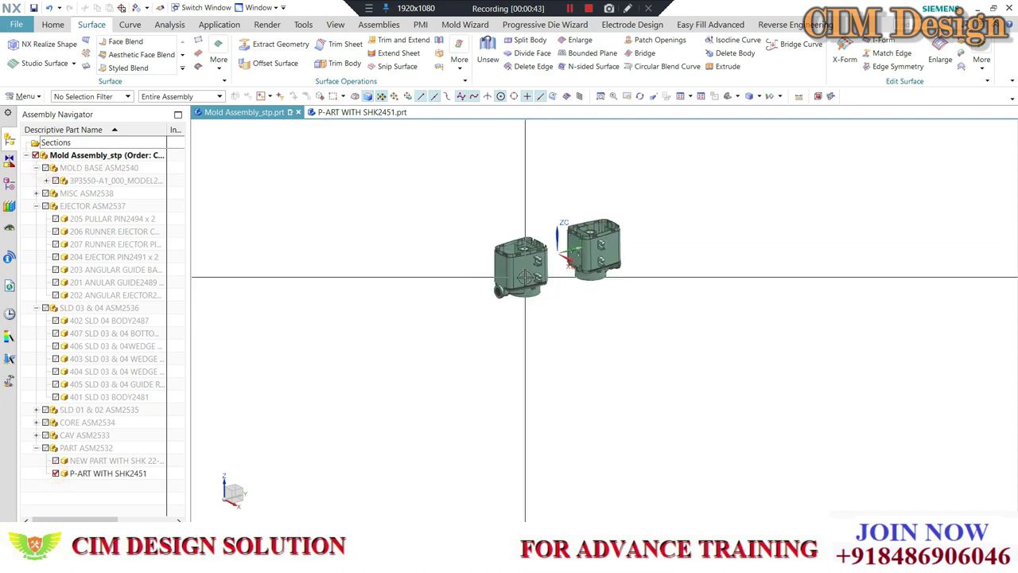
scroll(562, 212, "up", 3)
scroll(561, 212, "up", 2)
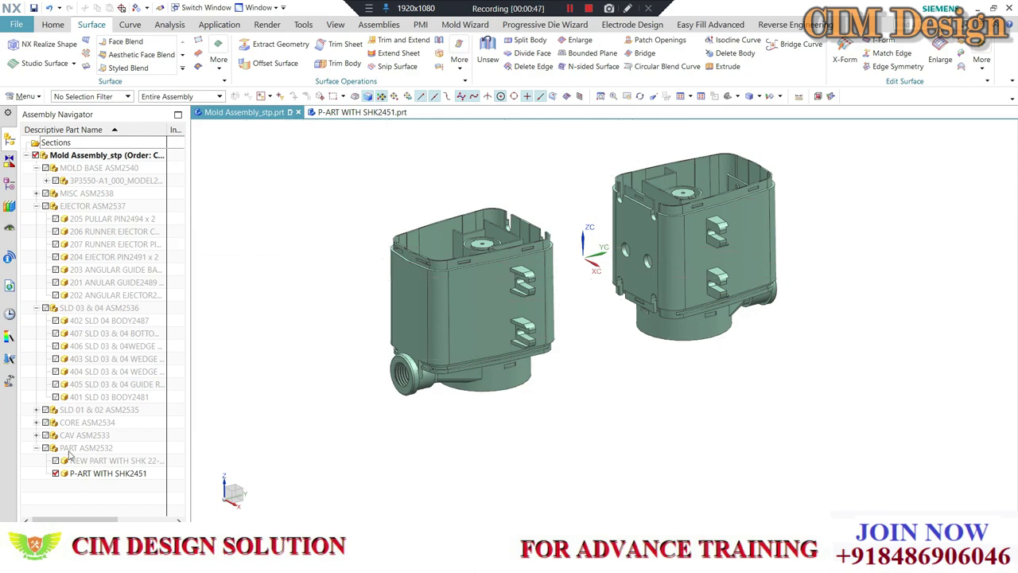
Display the CORE ASM2534 core parts and view them from above
left_click(45, 423)
mouse_move(382, 342)
middle_mouse_down()
mouse_move(435, 272)
mouse_move(427, 346)
middle_mouse_up()
scroll(427, 345, "up", 2)
scroll(421, 334, "up", 2)
scroll(414, 319, "up", 1)
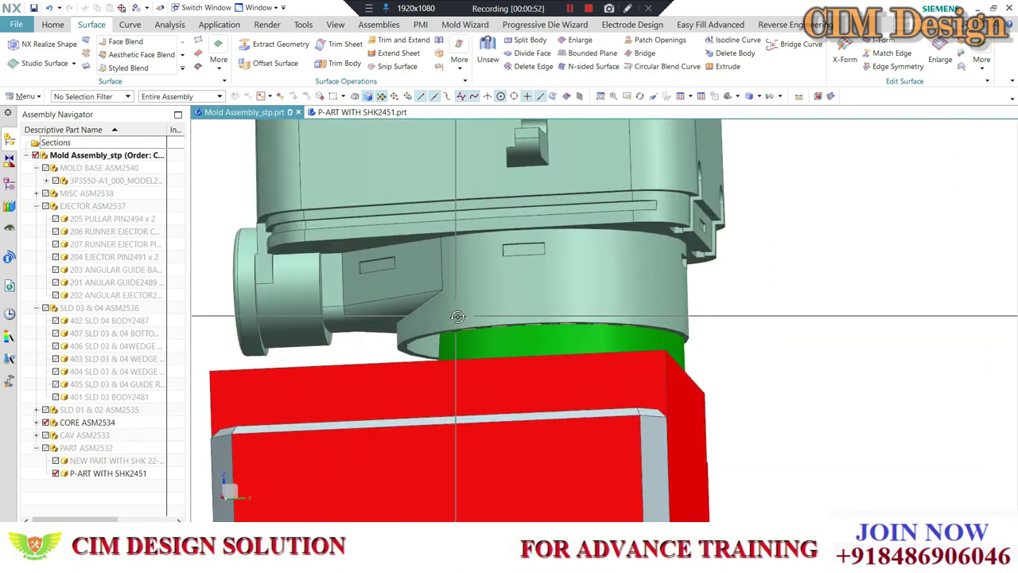
scroll(408, 299, "down", 2)
Hide the plastic housing with Ctrl+B to inspect the yellow ejector parts
key("ctrl+b")
middle_click_drag(409, 299, 517, 374)
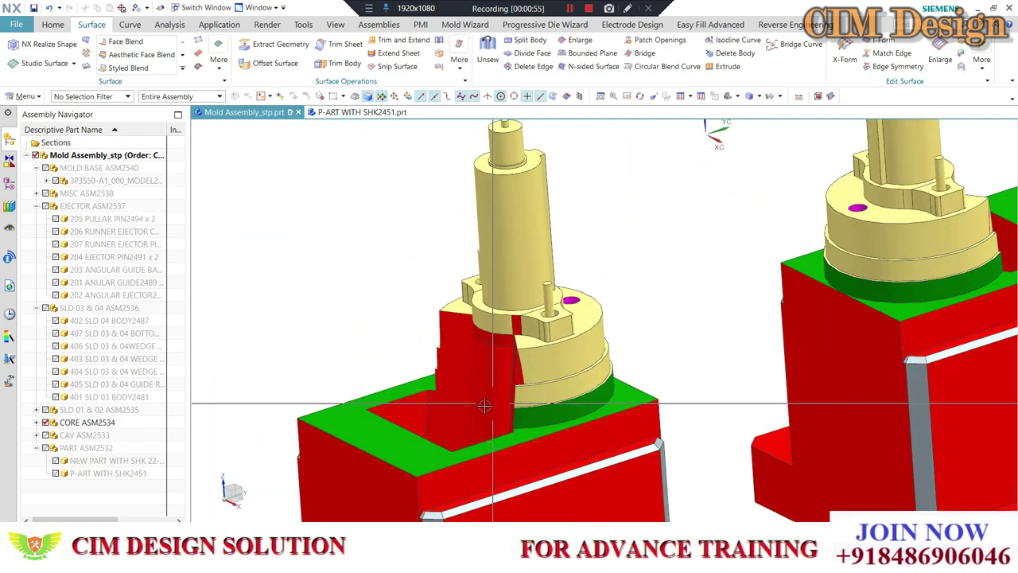
scroll(534, 383, "up", 3)
scroll(434, 353, "down", 2)
scroll(477, 326, "down", 3)
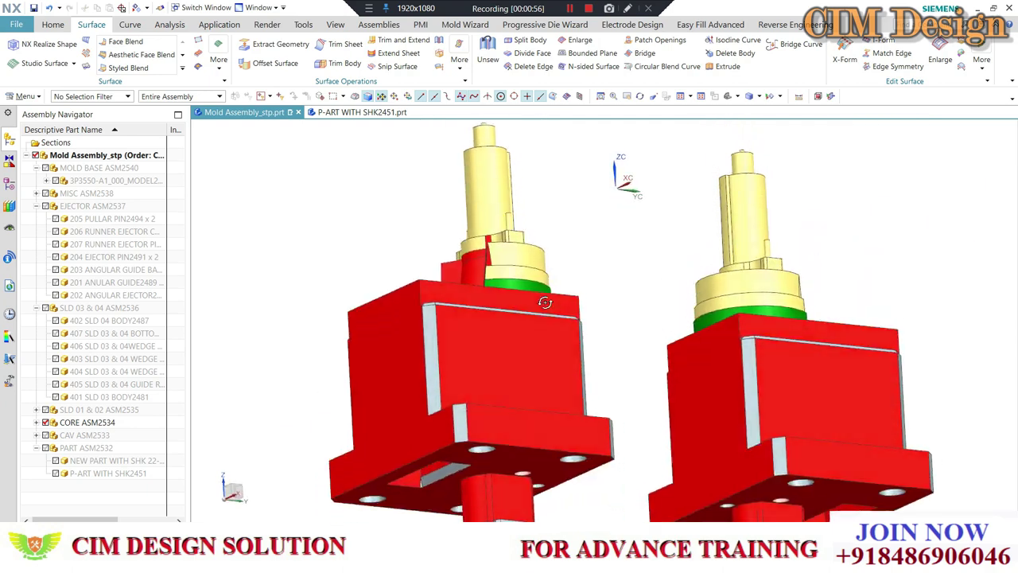
mouse_move(546, 297)
middle_mouse_down()
mouse_move(505, 293)
mouse_move(370, 393)
middle_mouse_up()
Show the housing again and display the CAV ASM2533 cavity assembly
key("ctrl+shift+u")
scroll(504, 294, "down", 3)
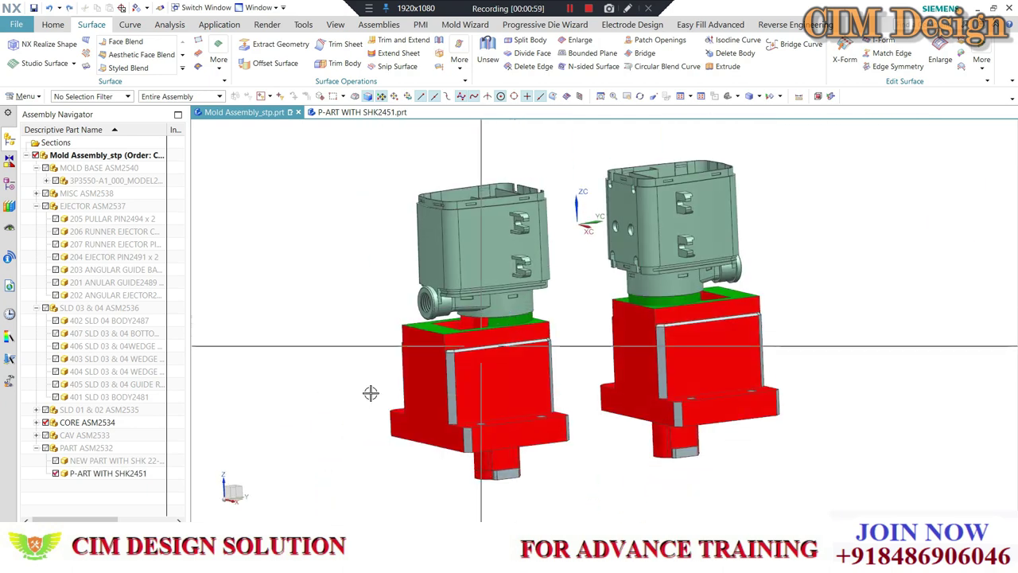
left_click(45, 435)
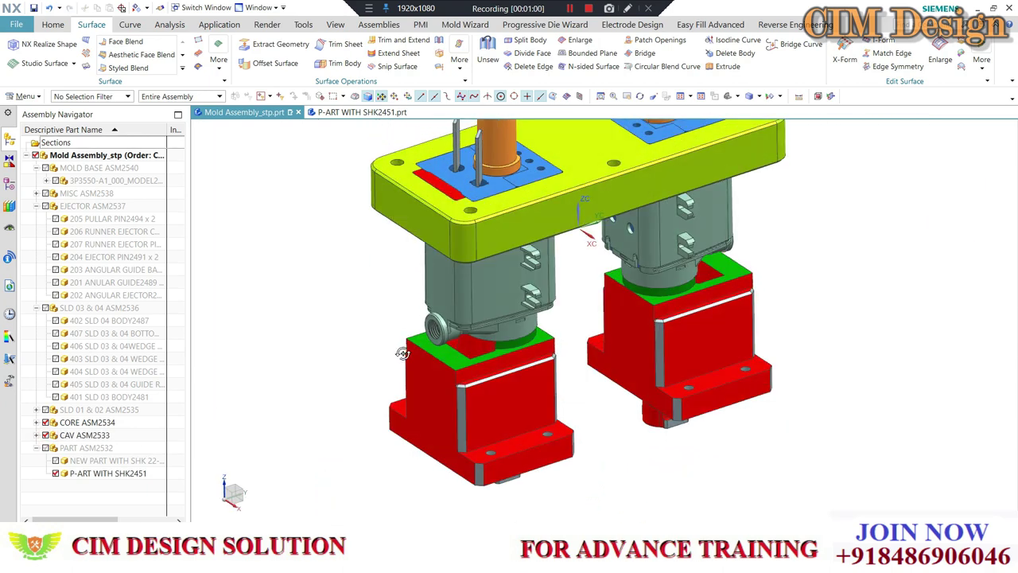
Hide the yellow cavity plate with Ctrl+B and zoom in on both assemblies from above
middle_click_drag(374, 325, 493, 257)
left_click(493, 257)
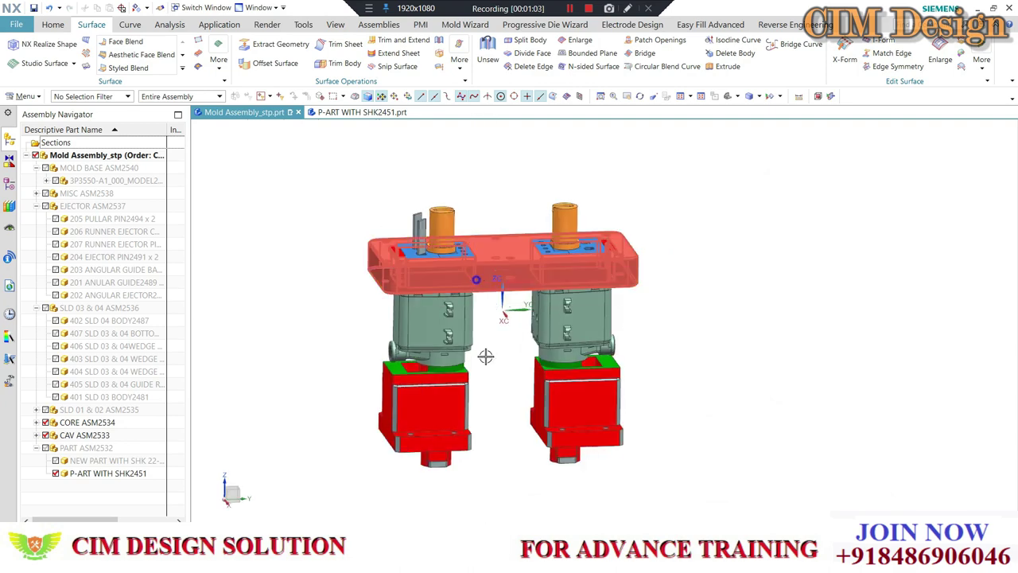
key("ctrl+b")
mouse_move(483, 357)
middle_mouse_down()
mouse_move(443, 251)
mouse_move(402, 268)
mouse_move(426, 324)
middle_mouse_up()
scroll(443, 251, "up", 2)
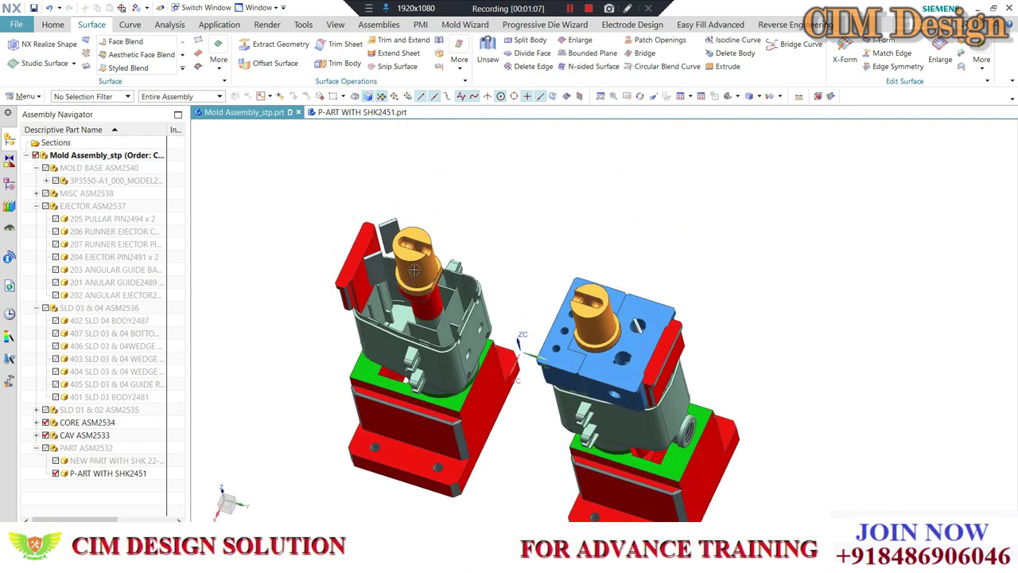
scroll(426, 324, "up", 2)
scroll(428, 308, "up", 1)
scroll(429, 286, "up", 2)
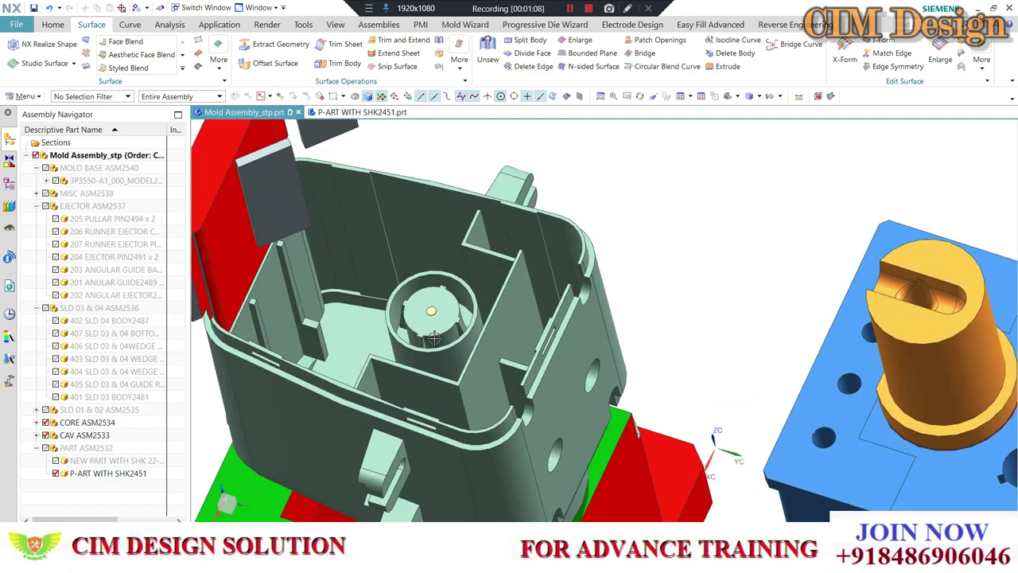
scroll(430, 268, "up", 2)
scroll(446, 308, "down", 3)
scroll(472, 295, "down", 3)
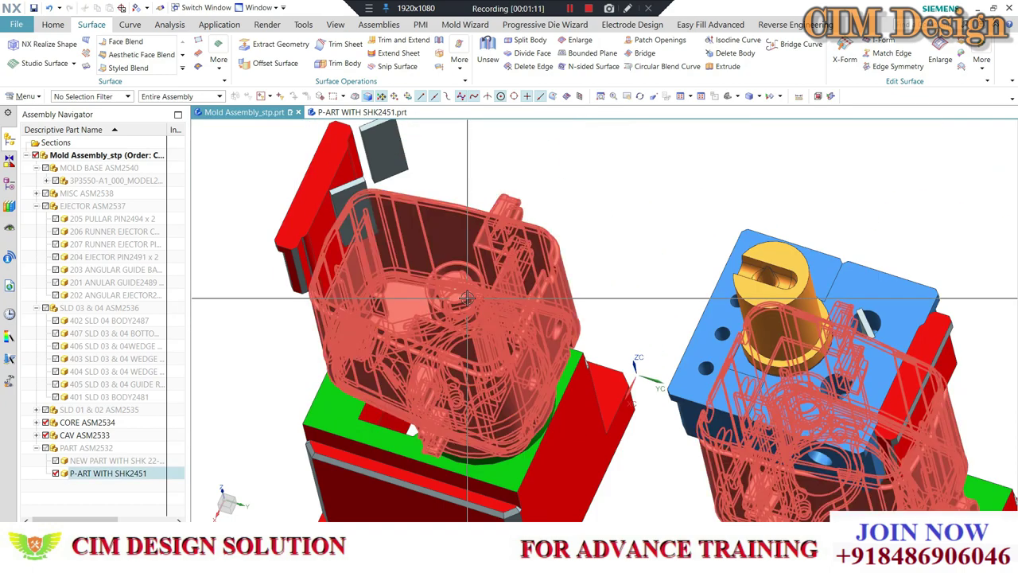
Select the left assembly's blue cavity insert and inspect both stacks' bosses and tops
left_click(473, 295)
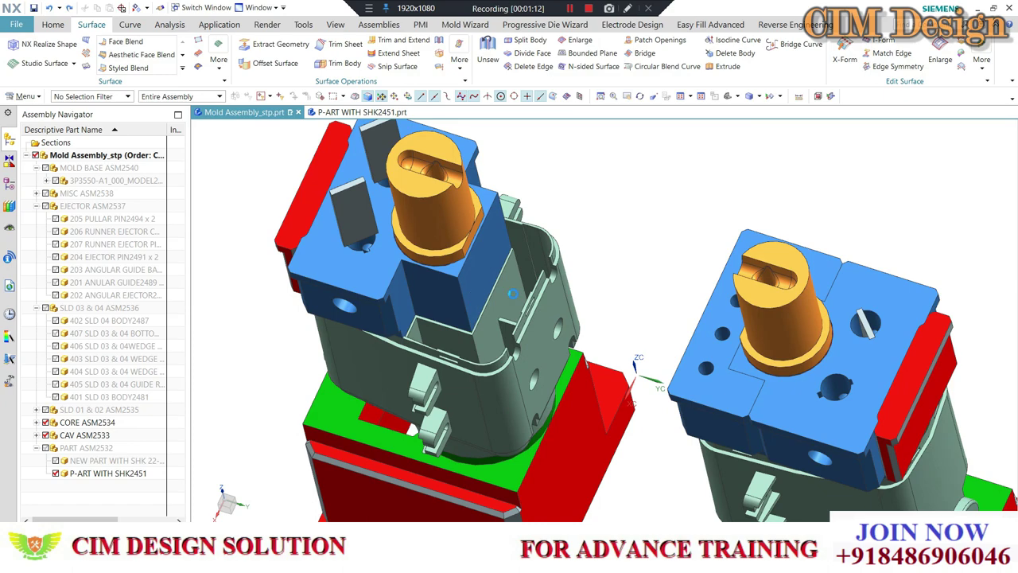
middle_click_drag(513, 295, 486, 173)
scroll(486, 172, "down", 2)
scroll(506, 243, "up", 3)
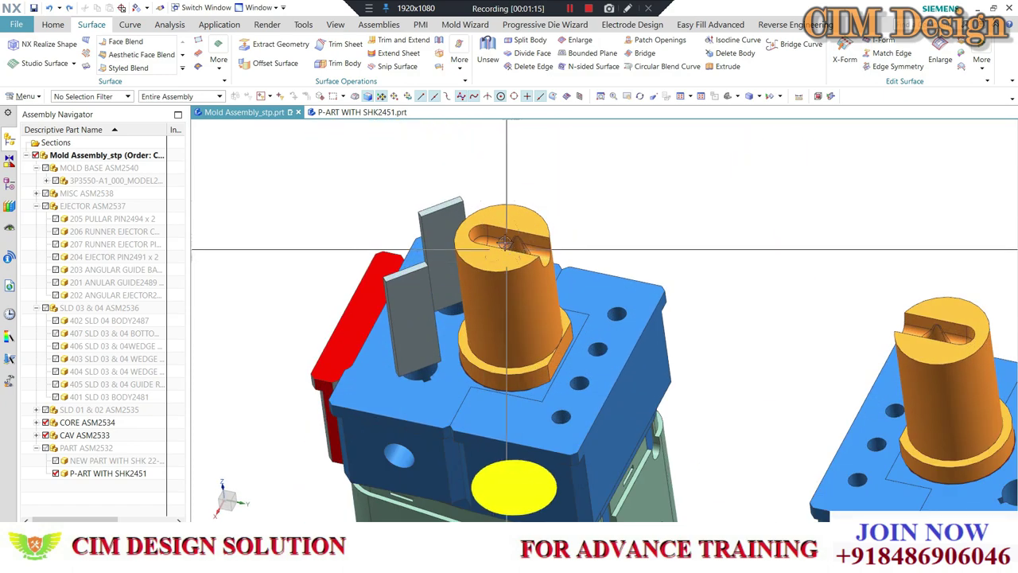
scroll(506, 243, "down", 3)
middle_click_drag(596, 295, 596, 230)
scroll(605, 272, "up", 1)
scroll(427, 197, "up", 3)
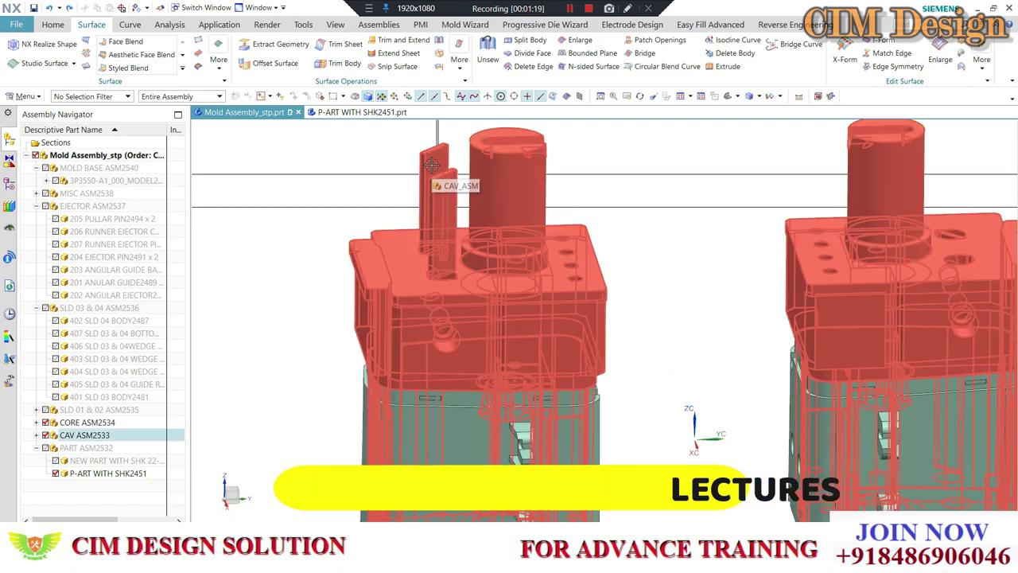
scroll(459, 199, "down", 3)
scroll(509, 199, "down", 1)
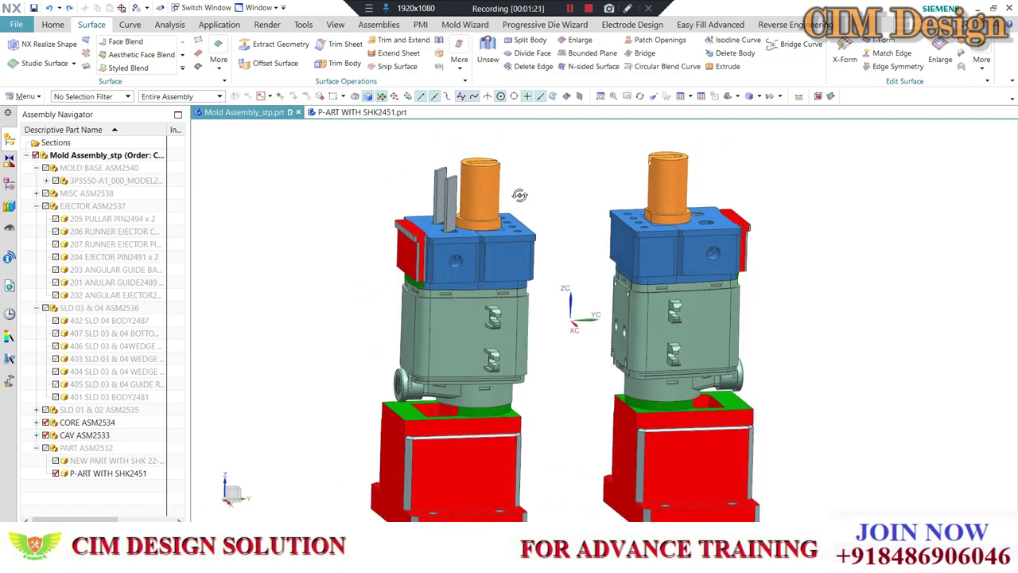
scroll(477, 205, "up", 3)
scroll(461, 212, "up", 2)
scroll(460, 211, "down", 4)
scroll(425, 209, "up", 2)
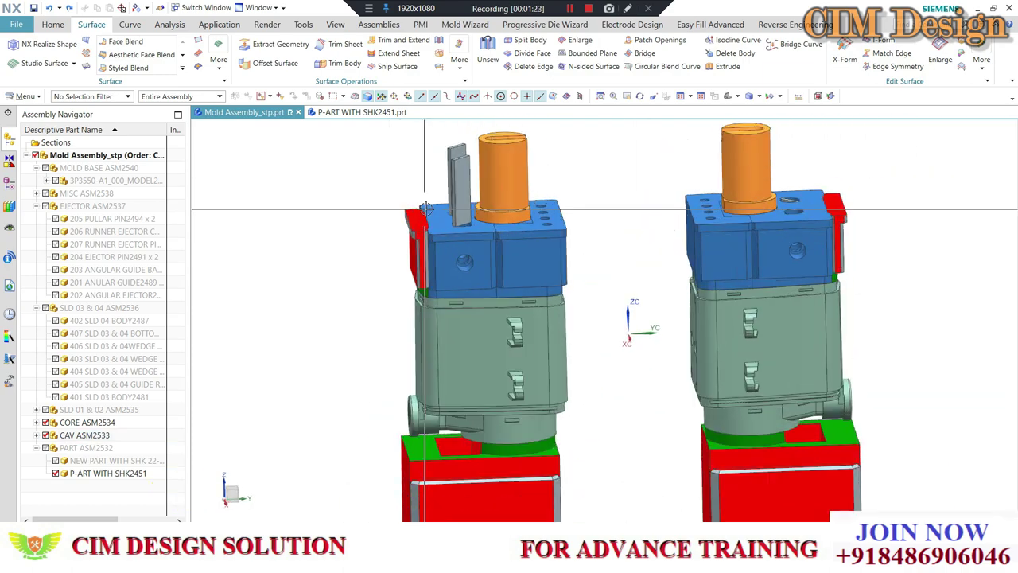
scroll(440, 228, "down", 2)
scroll(493, 303, "up", 2)
scroll(581, 294, "down", 2)
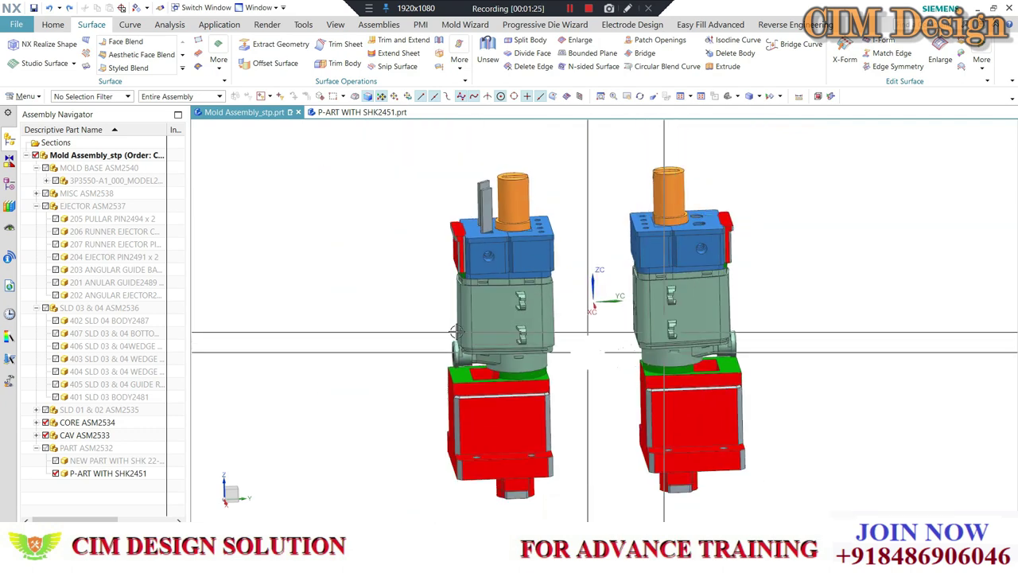
scroll(549, 293, "down", 1)
scroll(518, 294, "up", 2)
scroll(533, 287, "up", 2)
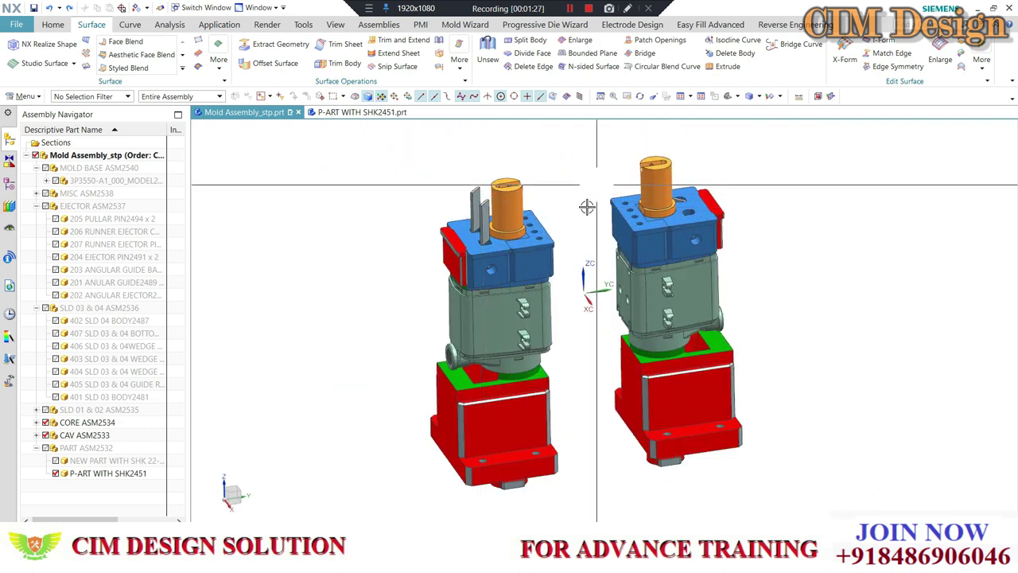
scroll(611, 233, "up", 1)
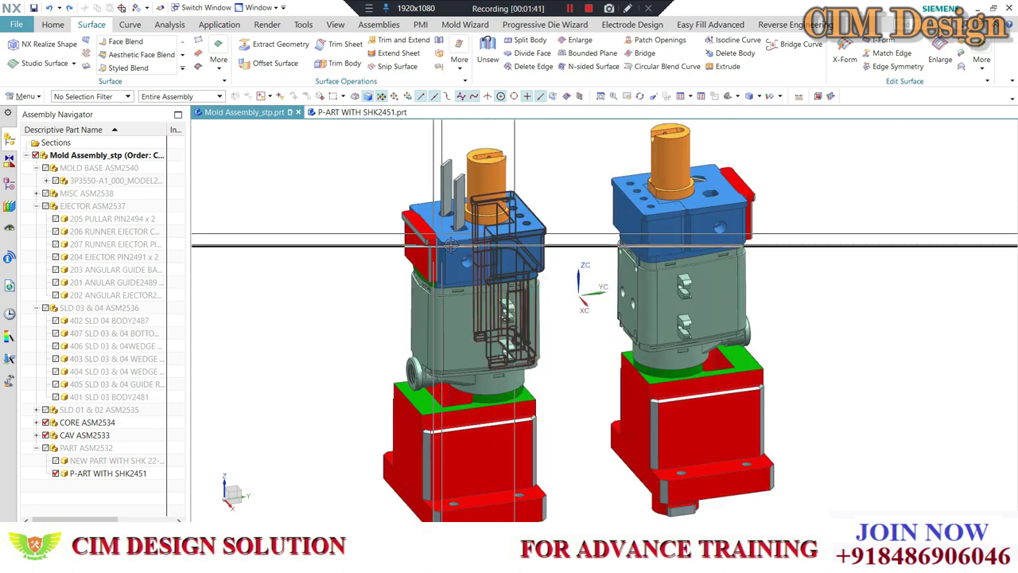
scroll(451, 245, "up", 2)
scroll(451, 245, "down", 3)
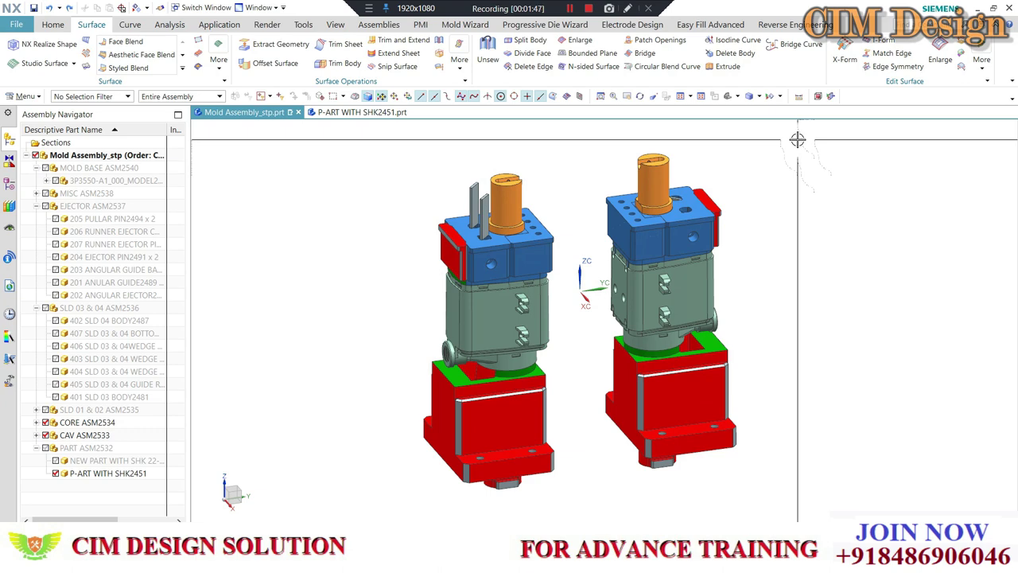
scroll(685, 301, "up", 2)
middle_click_drag(686, 302, 676, 334)
scroll(676, 334, "down", 1)
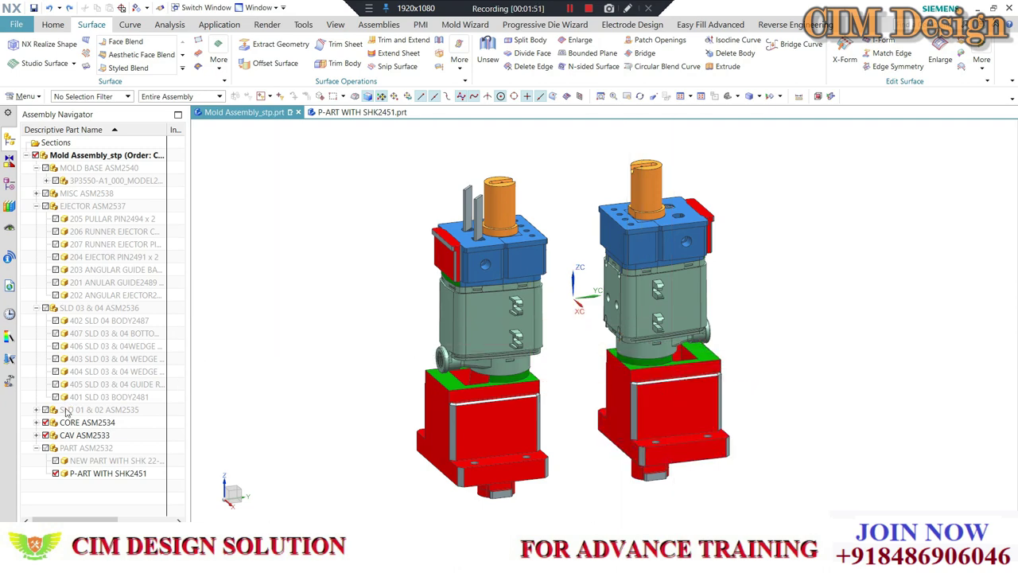
left_click(45, 409)
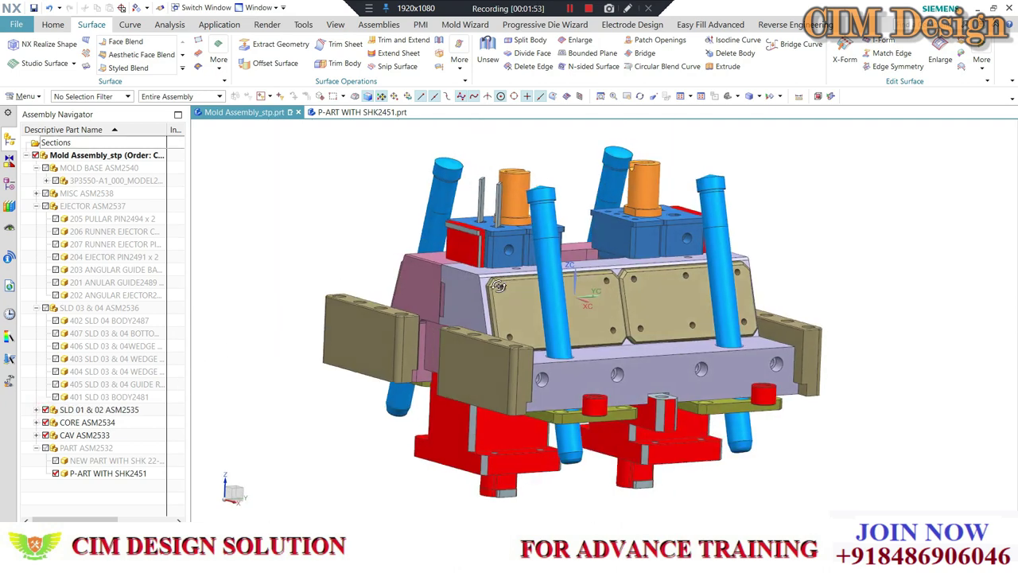
middle_click_drag(475, 292, 518, 264)
scroll(518, 265, "up", 2)
scroll(519, 265, "down", 2)
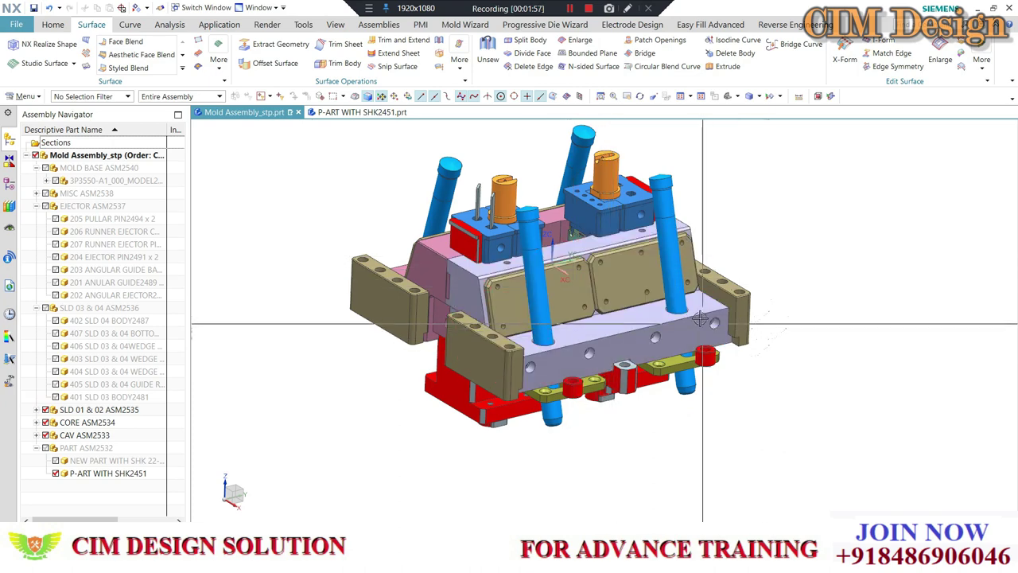
middle_click_drag(701, 327, 699, 310)
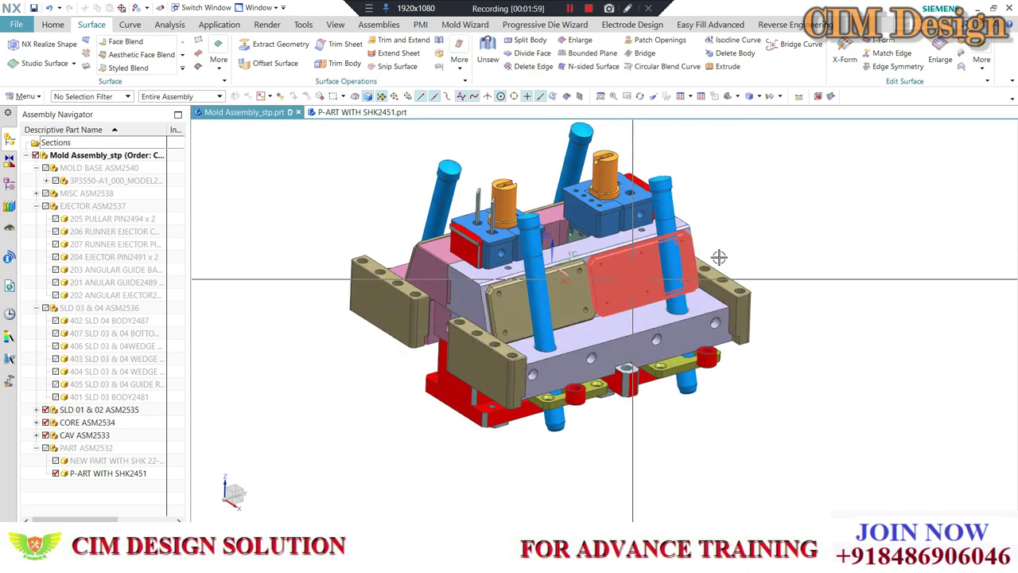
mouse_move(807, 254)
middle_mouse_down()
mouse_move(519, 303)
mouse_move(545, 248)
middle_mouse_up()
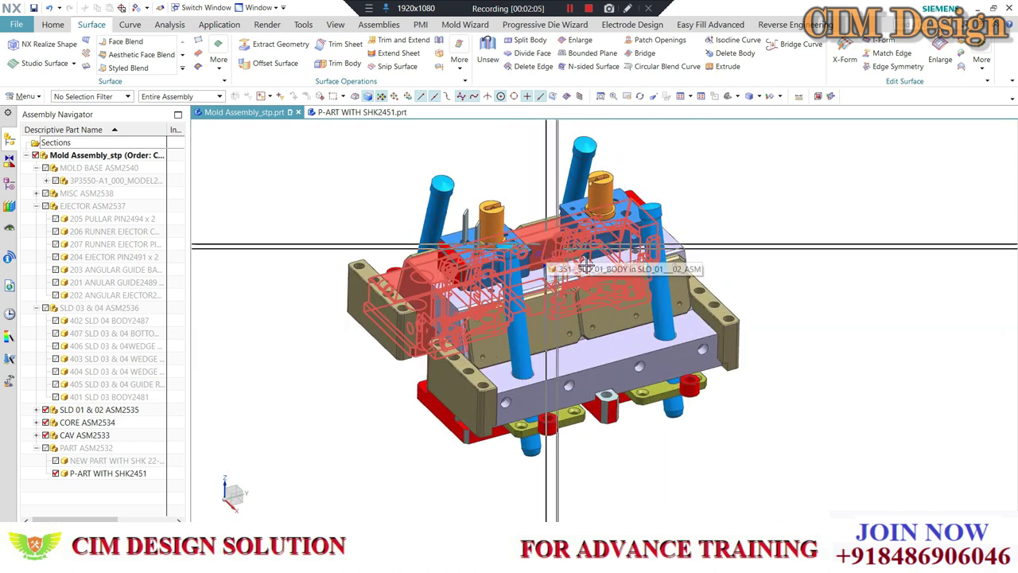
mouse_move(548, 252)
middle_mouse_down()
mouse_move(614, 262)
mouse_move(596, 221)
middle_mouse_up()
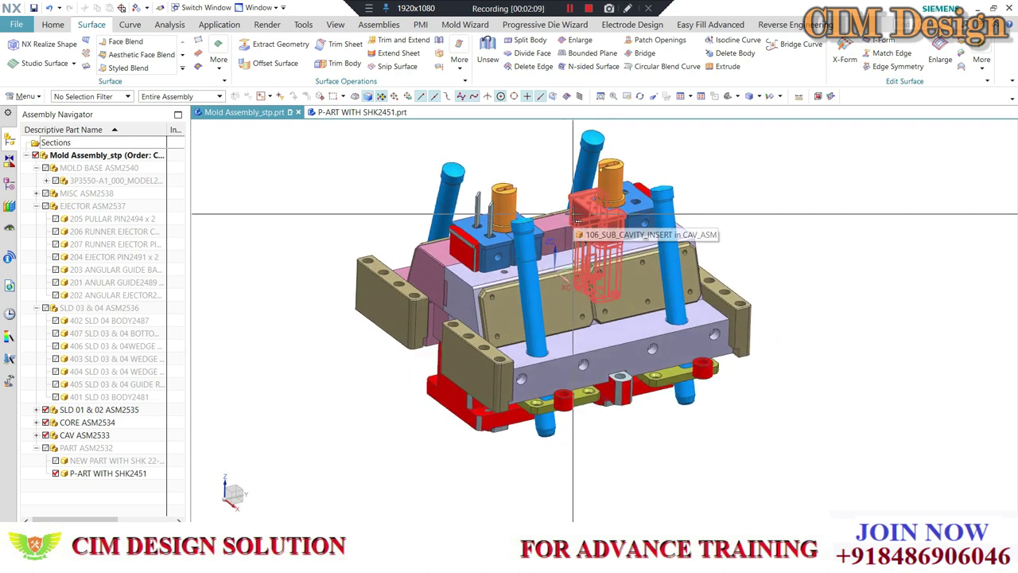
scroll(528, 197, "up", 2)
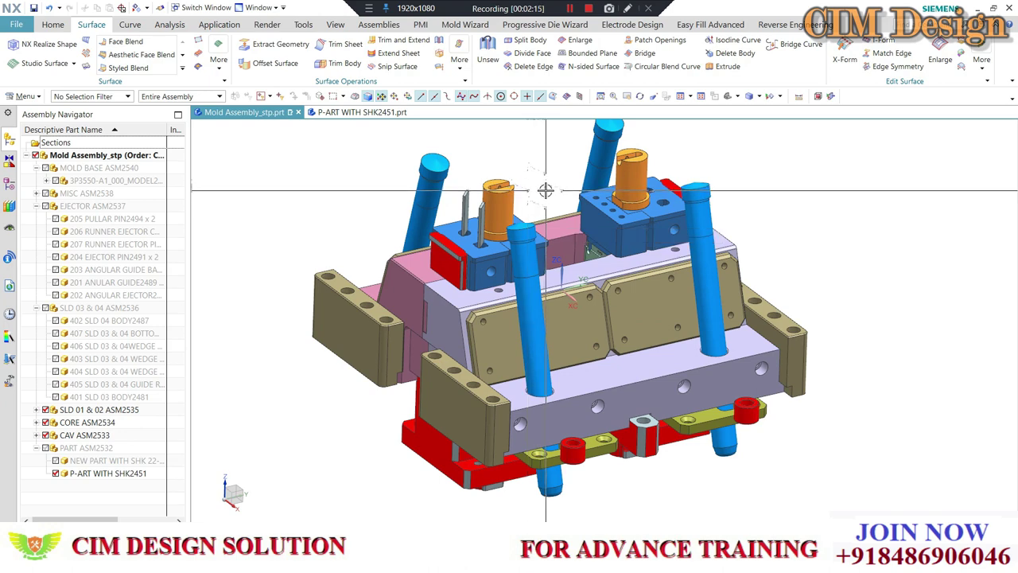
middle_click_drag(546, 191, 543, 175)
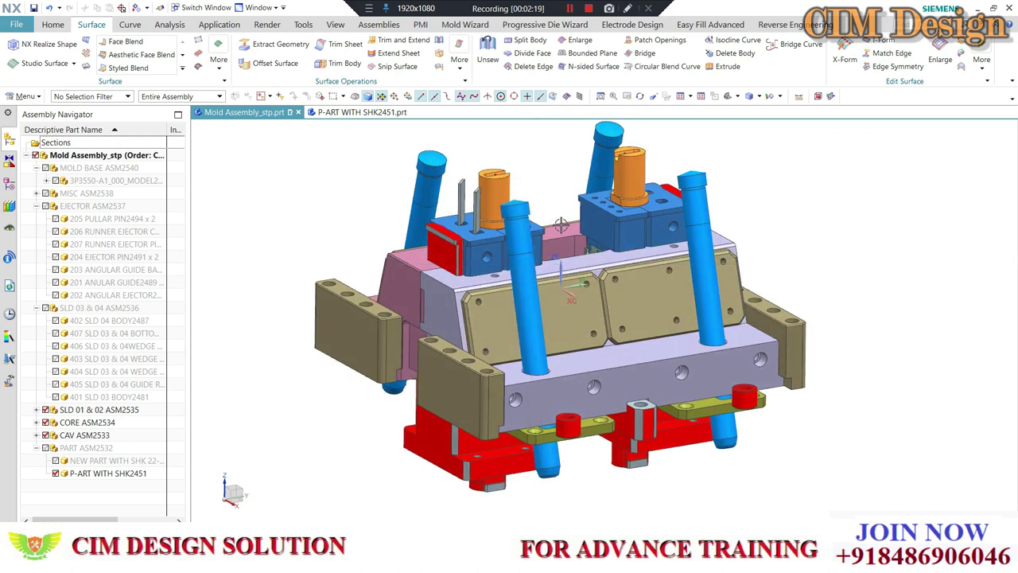
middle_click_drag(562, 225, 511, 125)
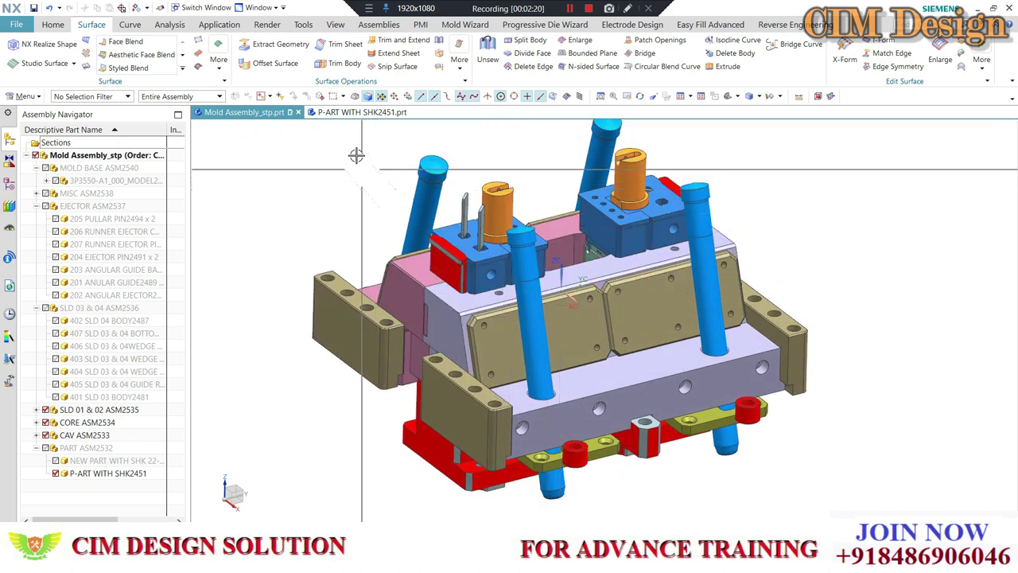
scroll(353, 246, "down", 2)
scroll(379, 203, "down", 1)
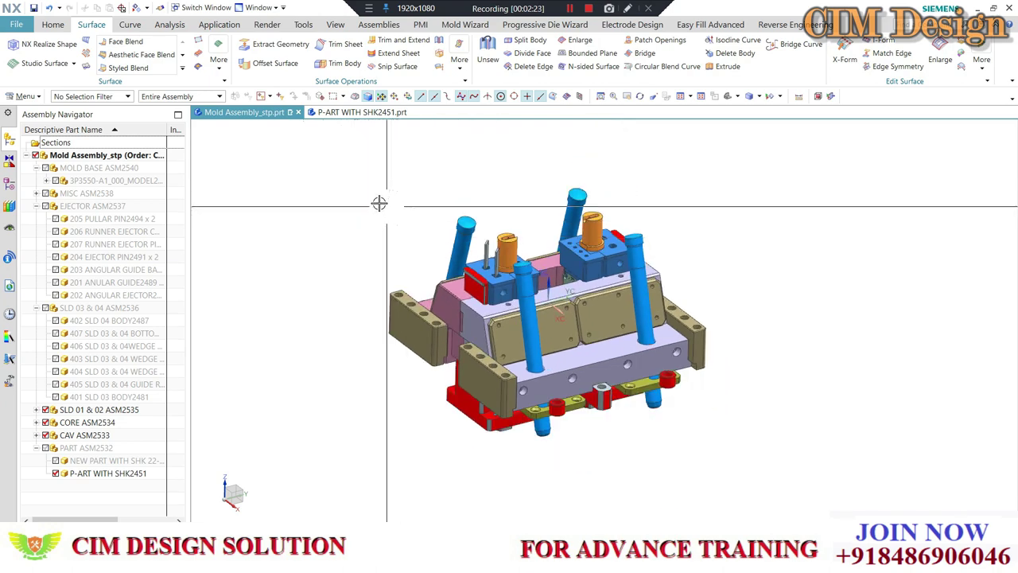
scroll(477, 334, "up", 2)
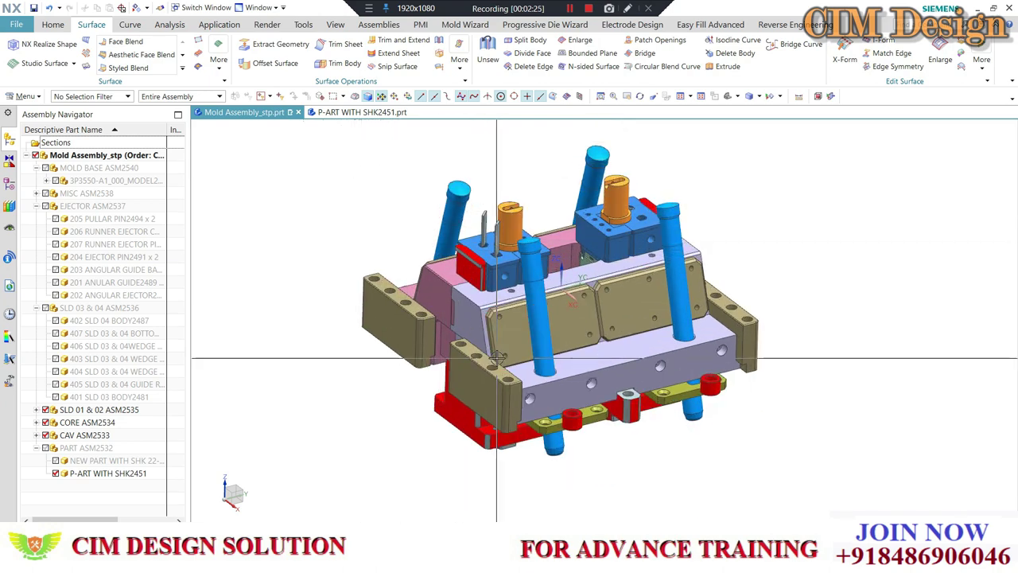
middle_click_drag(496, 358, 477, 302)
scroll(477, 302, "up", 2)
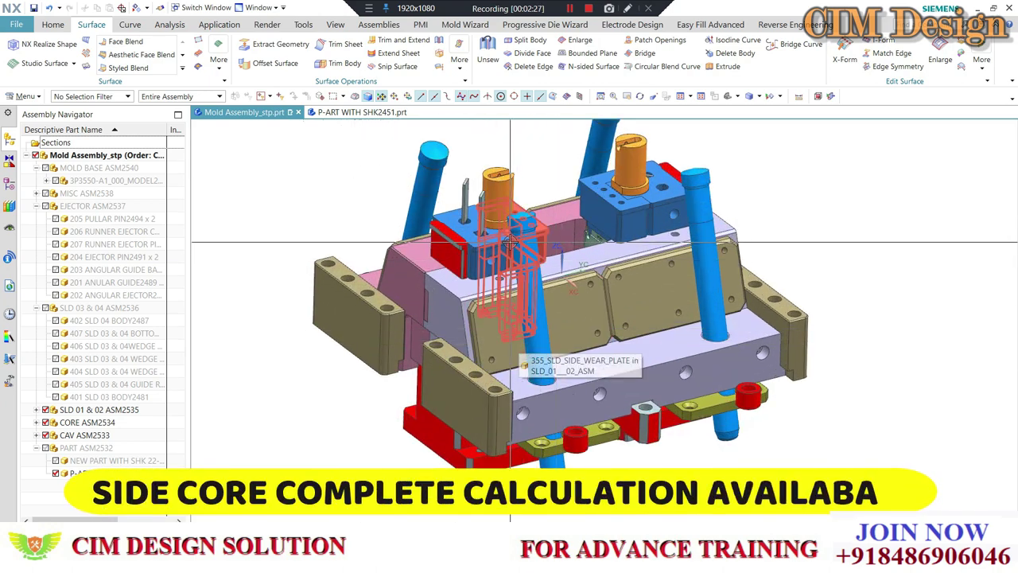
Hide the tan front side wear plate and zoom toward the slide area
left_click(504, 327)
key("ctrl+b")
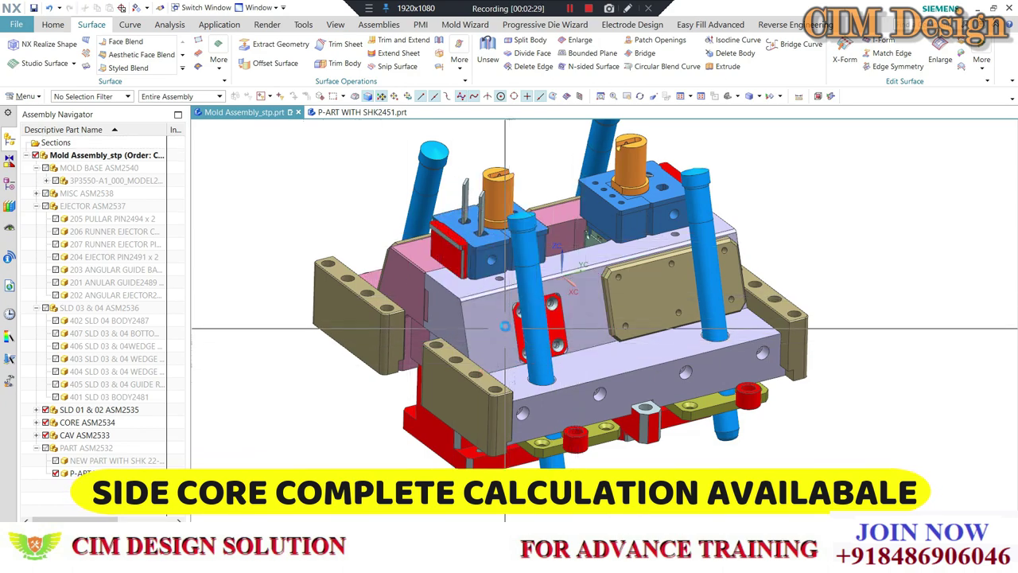
middle_click_drag(504, 327, 666, 317)
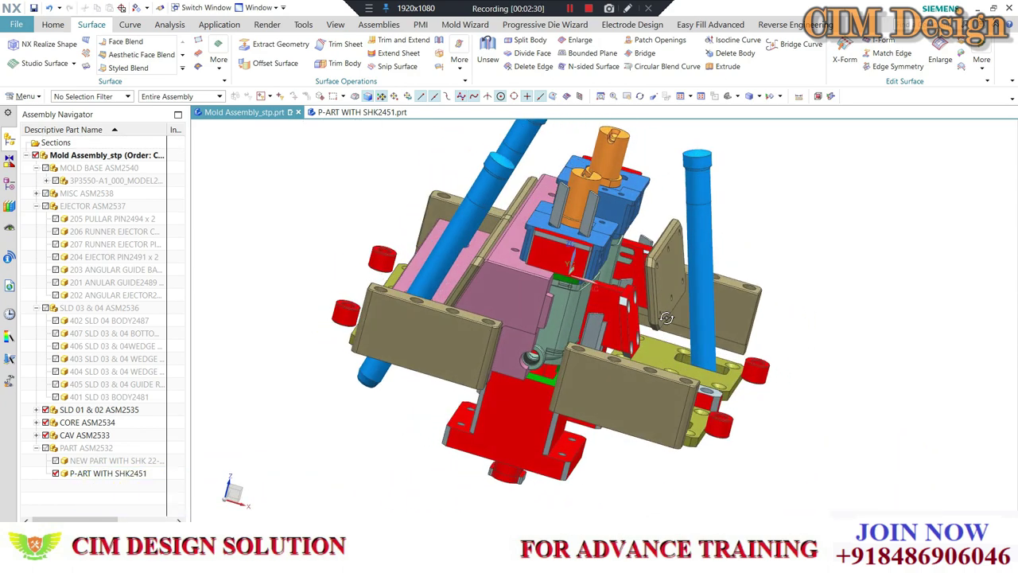
scroll(637, 306, "up", 2)
scroll(607, 292, "up", 4)
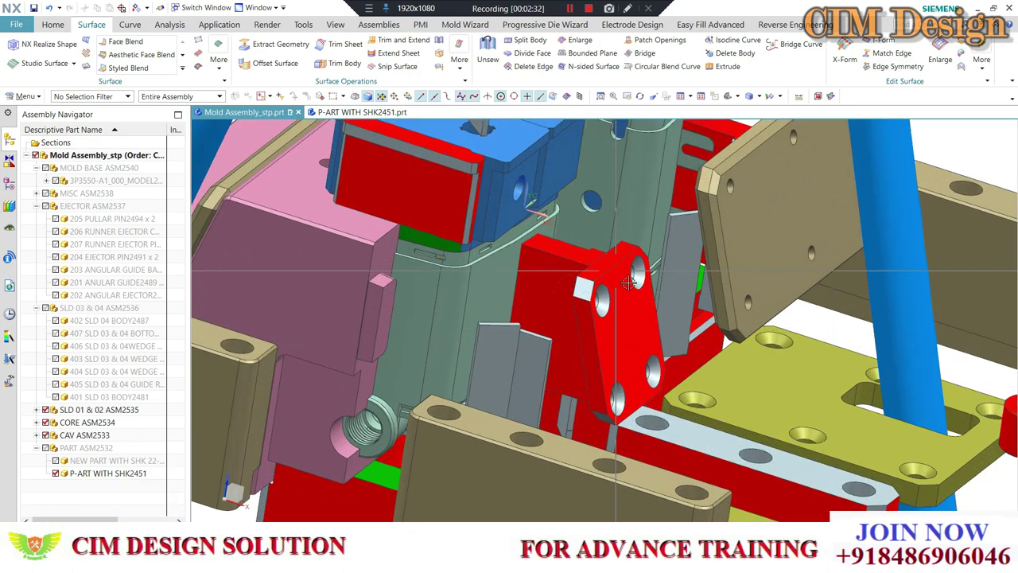
Hide the red plate covering the slide wedge and orbit around the exposed wedge
left_click(617, 397)
key("ctrl+b")
middle_click_drag(617, 397, 427, 301)
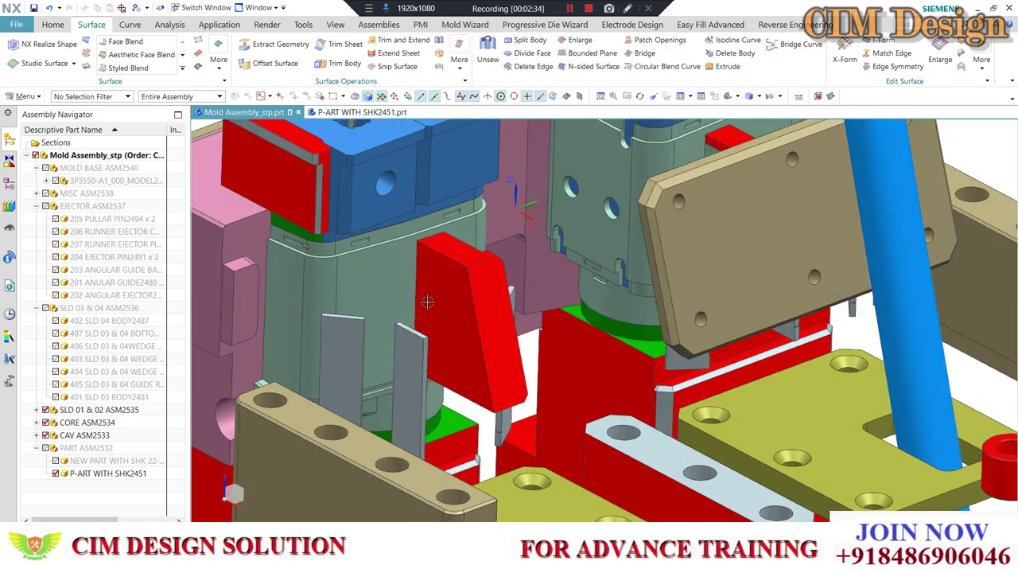
mouse_move(448, 277)
middle_mouse_down()
mouse_move(456, 291)
mouse_move(517, 306)
middle_mouse_up()
scroll(548, 313, "down", 5)
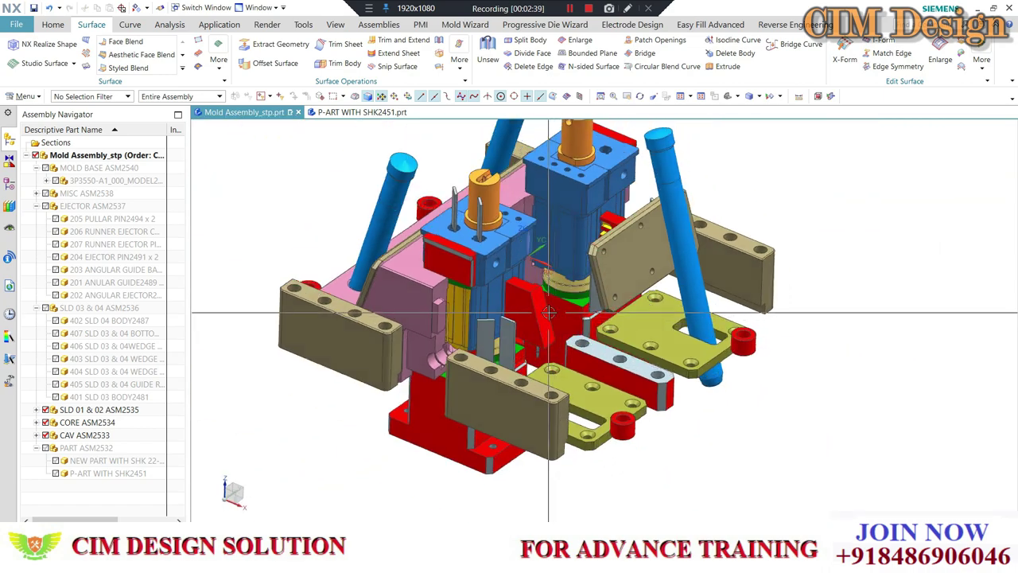
Isolate the red-and-yellow slide wedge using Invert Selection and orbit it to inspect its U-shaped slots
key("ctrl+b")
left_click(548, 313)
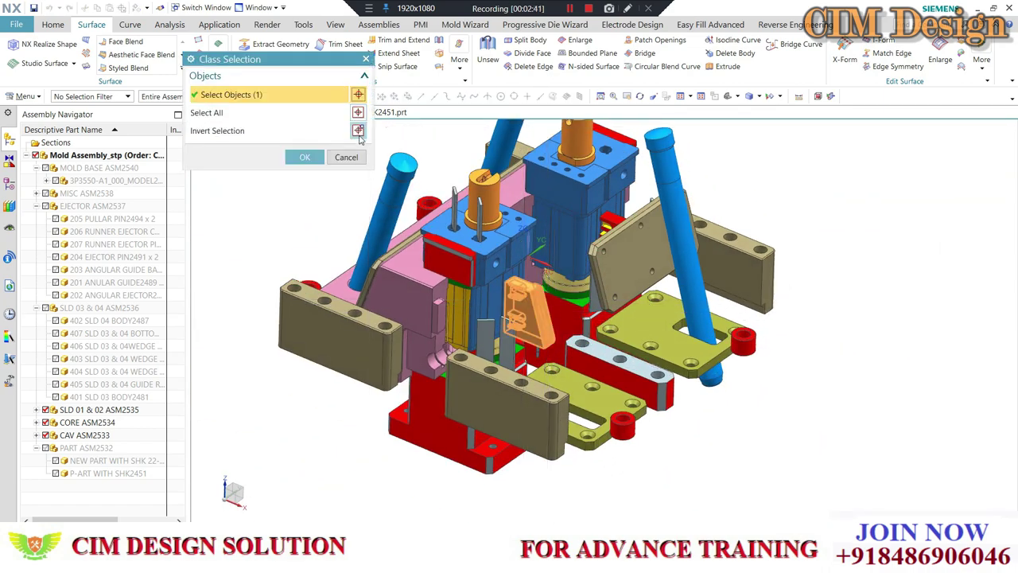
middle_click(610, 268)
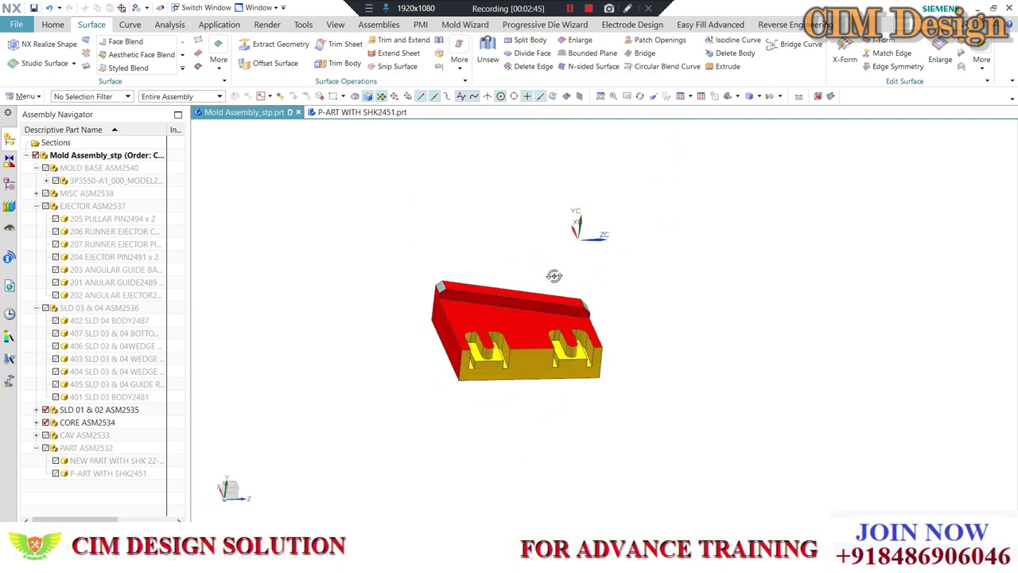
scroll(509, 326, "up", 4)
scroll(422, 265, "down", 2)
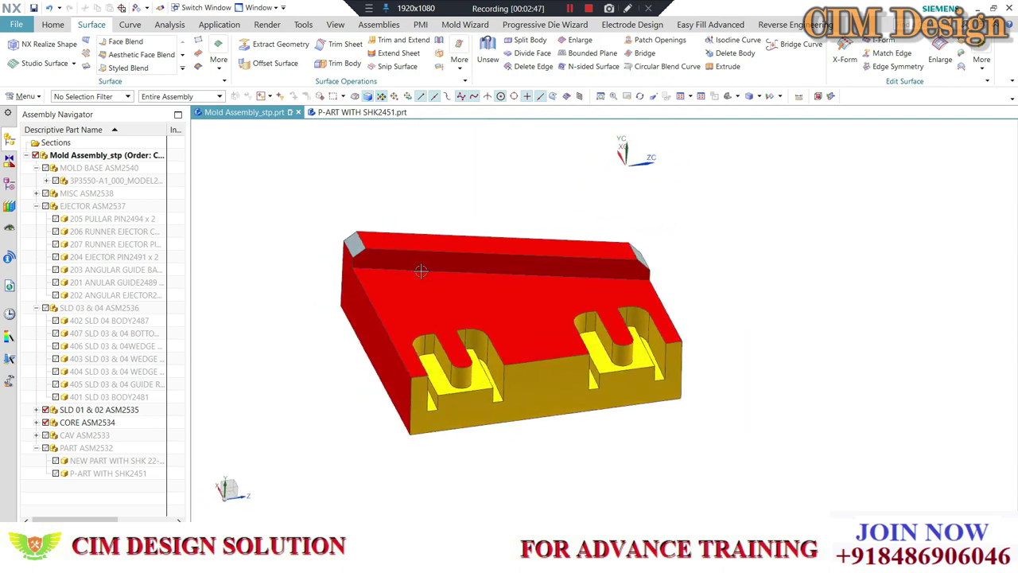
middle_click_drag(423, 271, 458, 397)
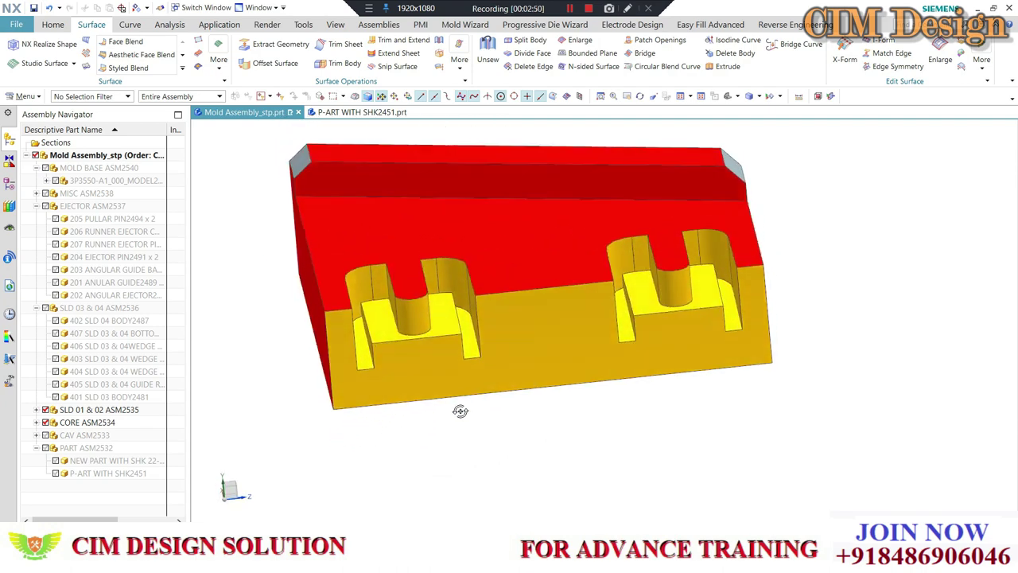
mouse_move(458, 397)
middle_mouse_down()
mouse_move(544, 341)
mouse_move(515, 326)
middle_mouse_up()
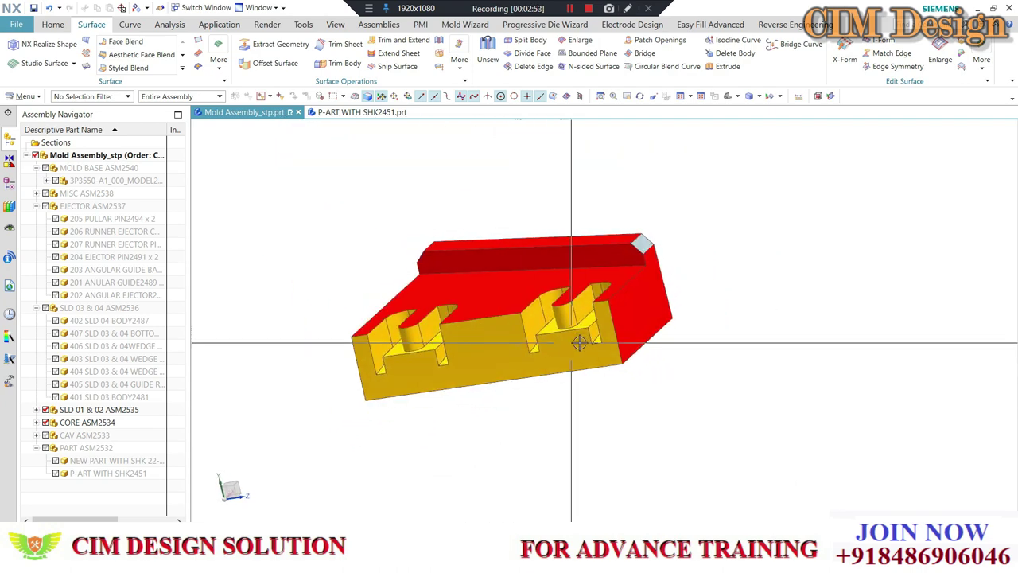
scroll(675, 334, "up", 3)
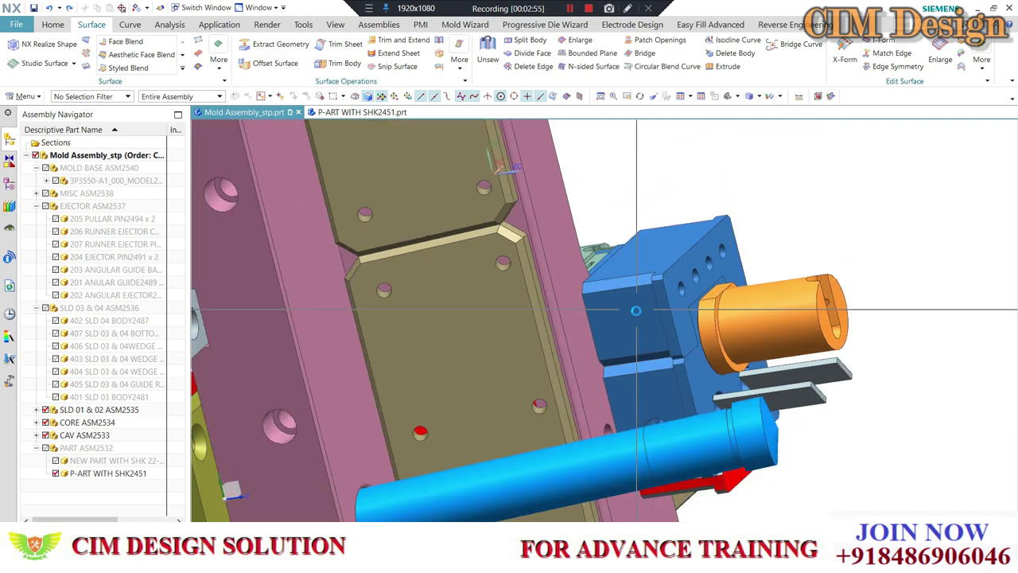
middle_click_drag(674, 334, 501, 233)
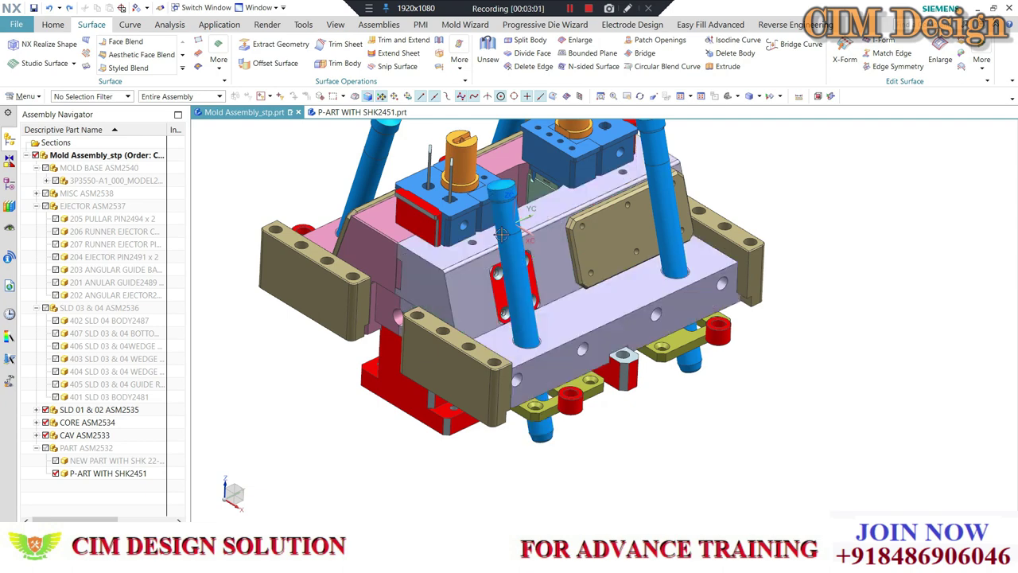
middle_click_drag(630, 315, 544, 250)
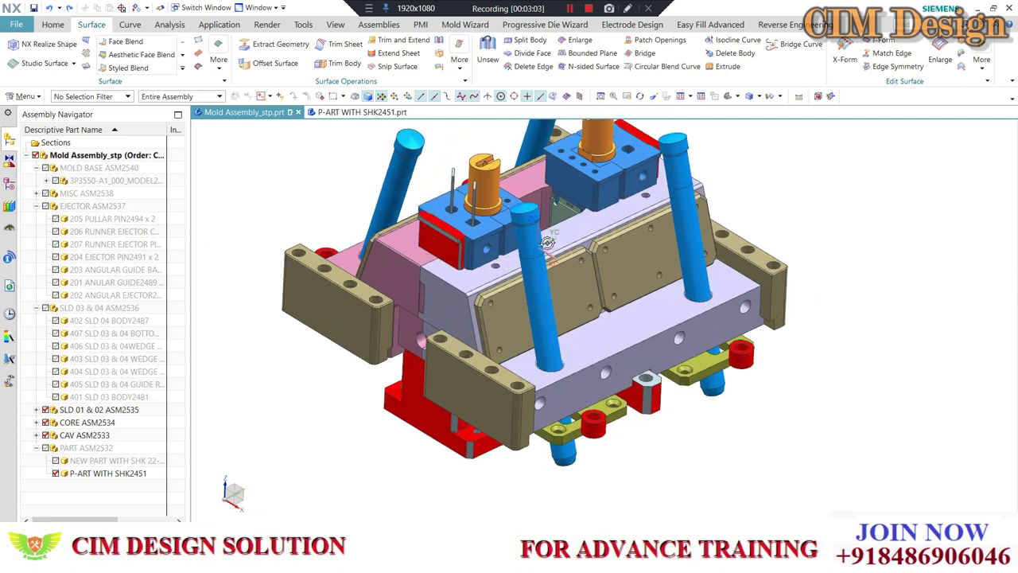
scroll(553, 215, "up", 2)
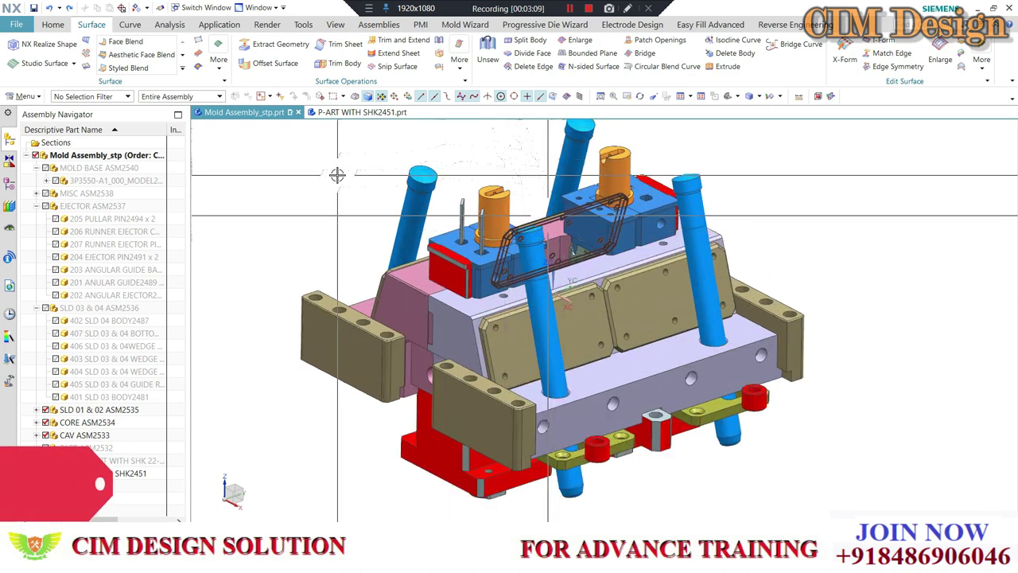
scroll(439, 242, "down", 2)
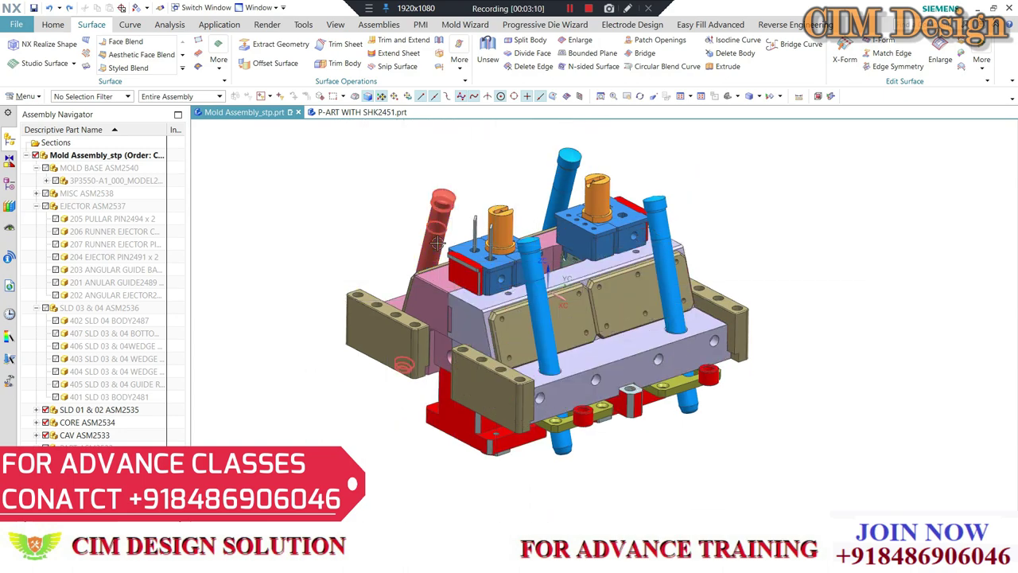
scroll(476, 315, "up", 2)
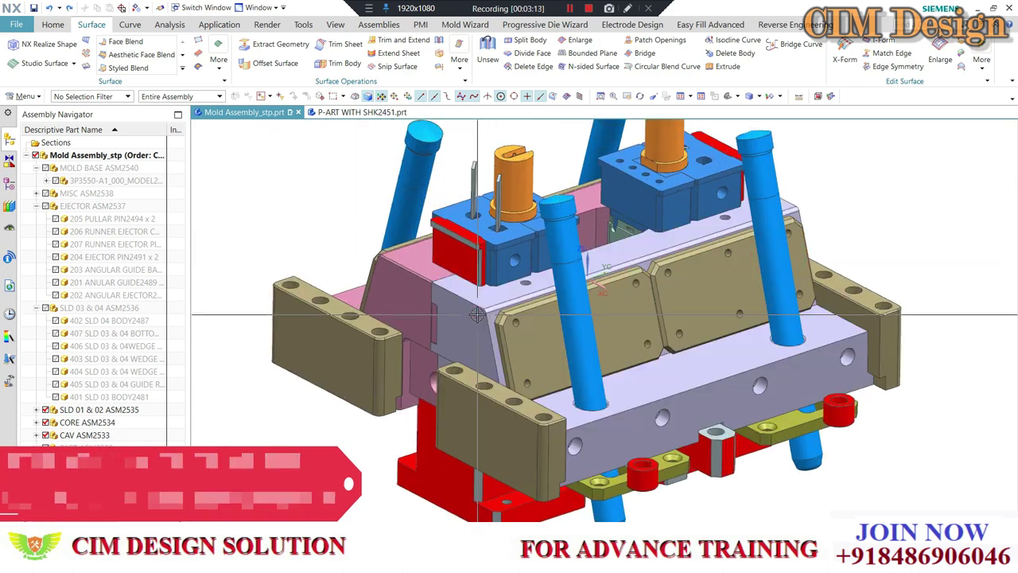
middle_click_drag(476, 315, 413, 300)
scroll(414, 300, "up", 3)
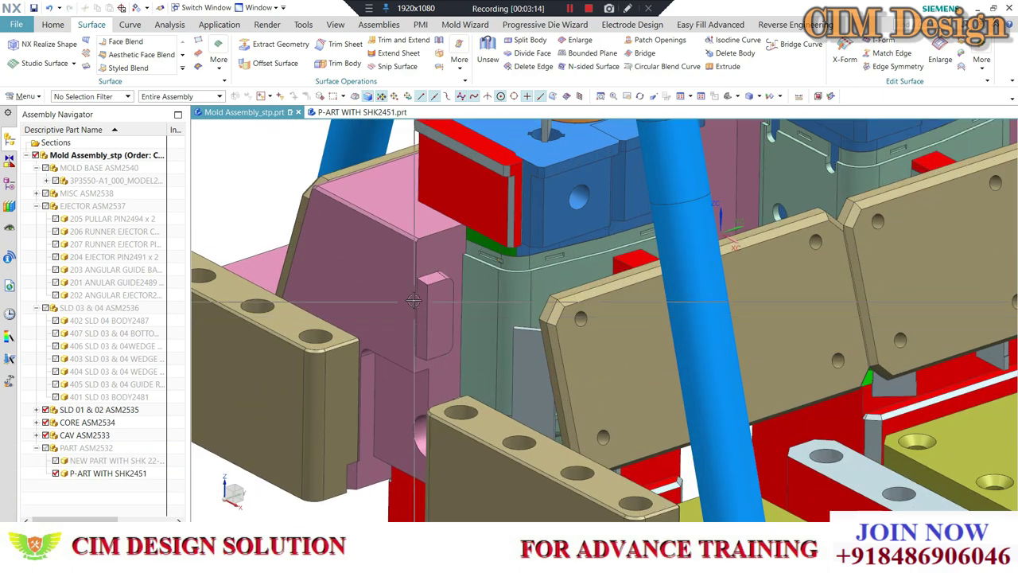
scroll(413, 300, "up", 2)
middle_click_drag(439, 380, 482, 317)
scroll(482, 318, "down", 2)
scroll(474, 286, "down", 2)
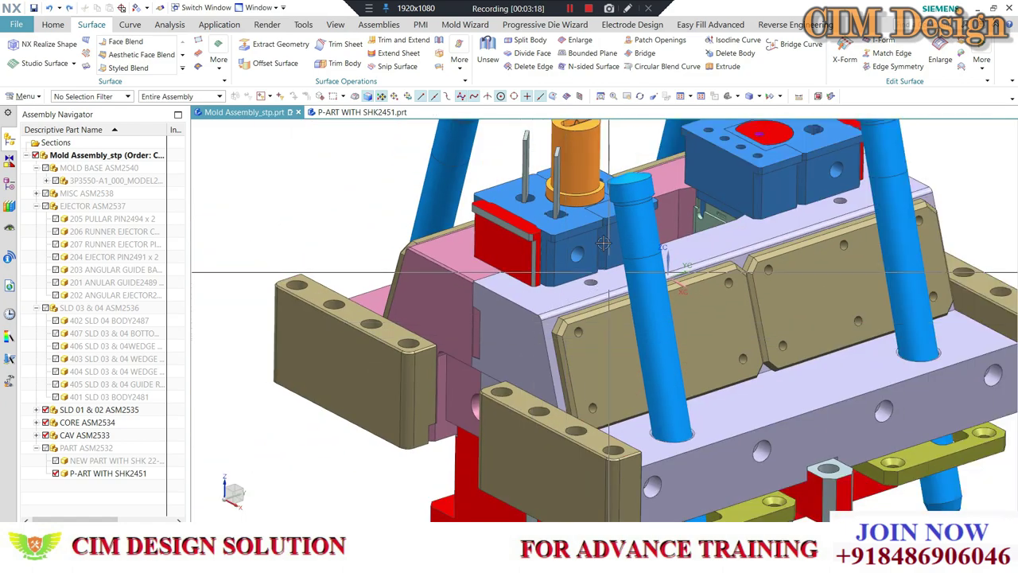
scroll(466, 255, "down", 2)
scroll(458, 238, "up", 1)
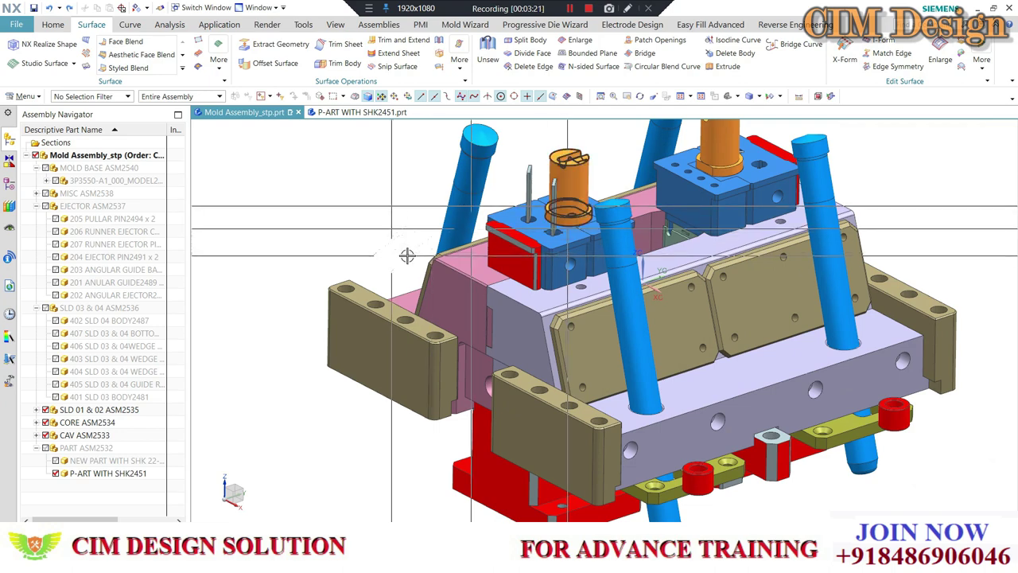
scroll(396, 227, "down", 1)
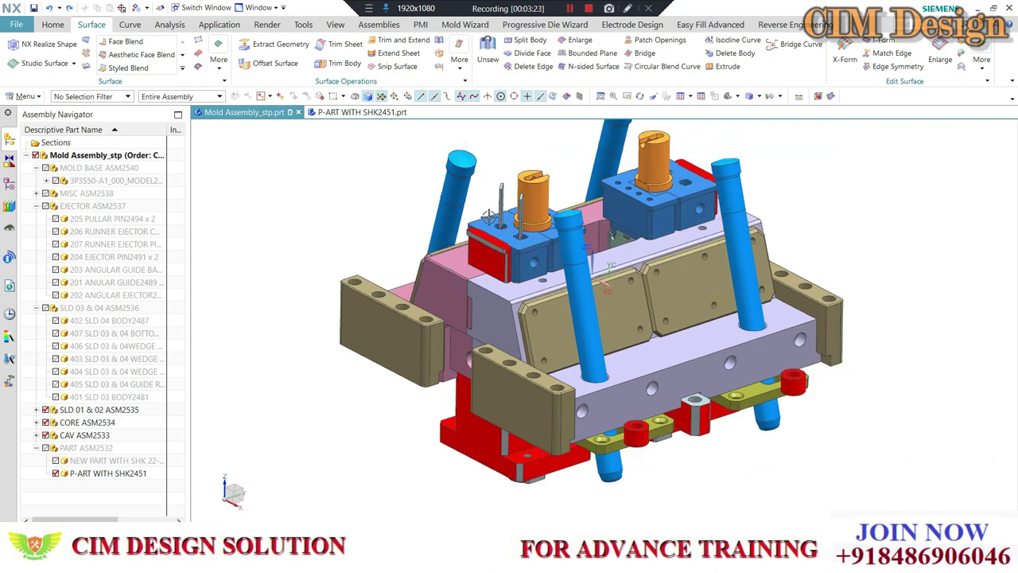
scroll(454, 199, "down", 1)
scroll(519, 168, "down", 1)
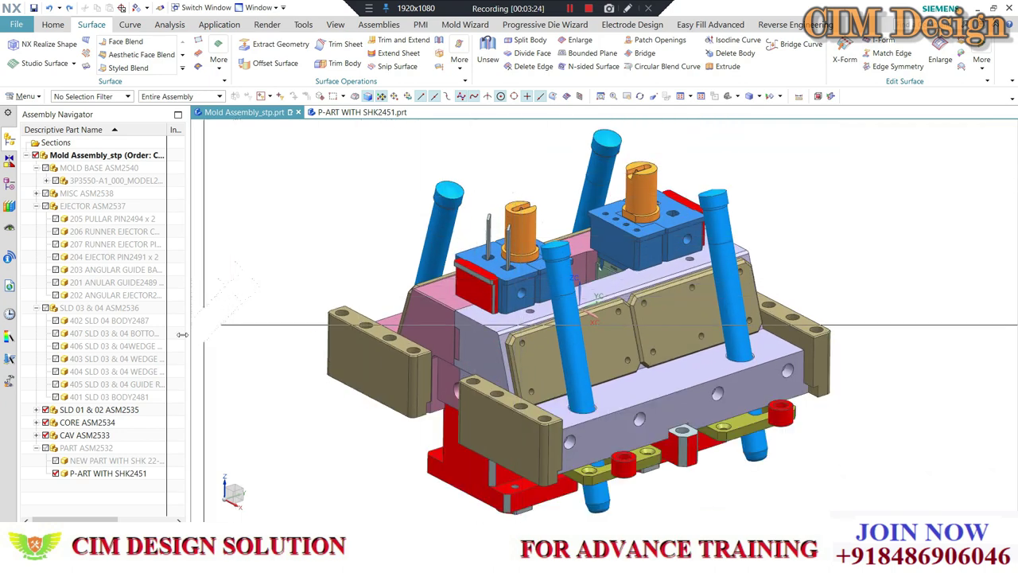
Show all SLD 03 & 04 ASM2536 parts and orbit to view the slides from both sides
left_click(47, 309)
scroll(478, 318, "down", 2)
middle_click_drag(478, 318, 438, 319)
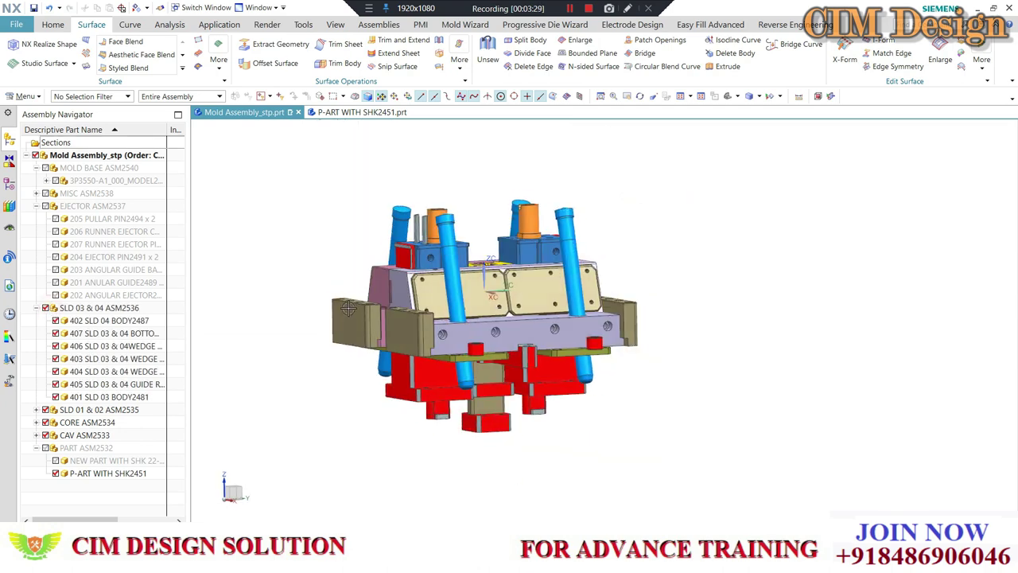
scroll(498, 328, "up", 3)
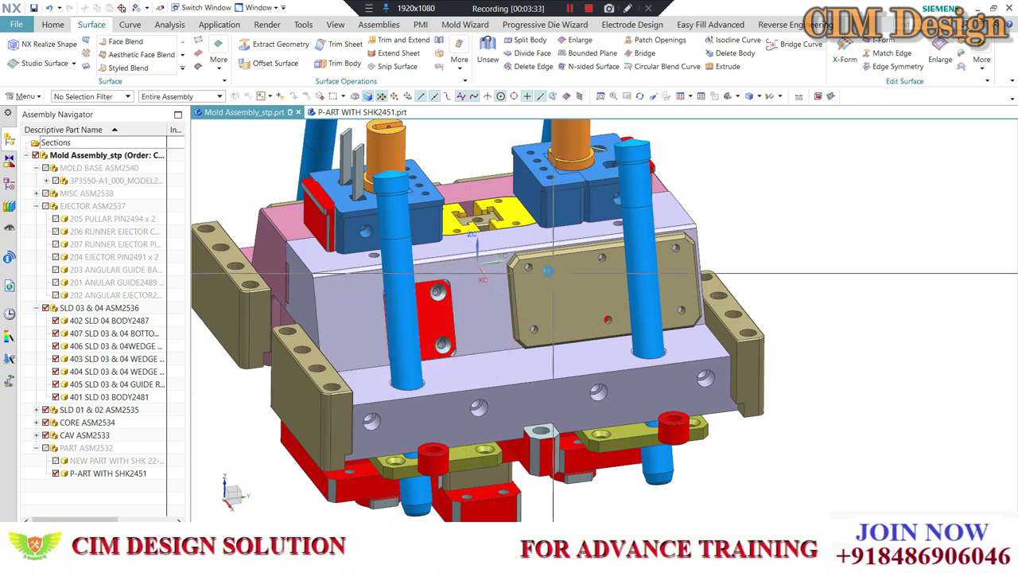
mouse_move(494, 329)
middle_mouse_down()
mouse_move(528, 330)
mouse_move(518, 324)
middle_mouse_up()
scroll(528, 329, "up", 3)
scroll(528, 330, "down", 1)
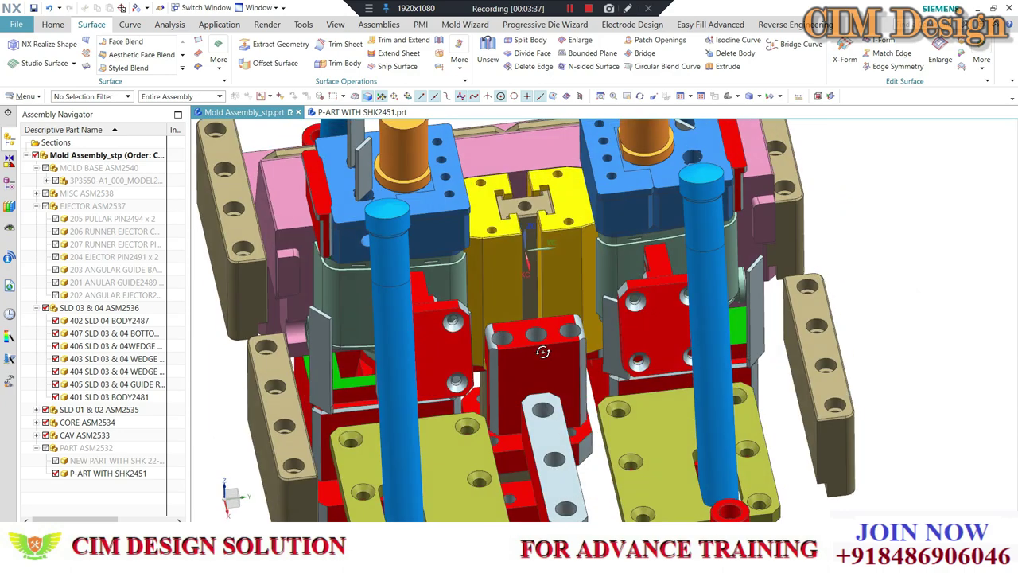
Hide the SLD 01 & 02 ASM2535 and CORE ASM2534 components to expose the housings
left_click(45, 410)
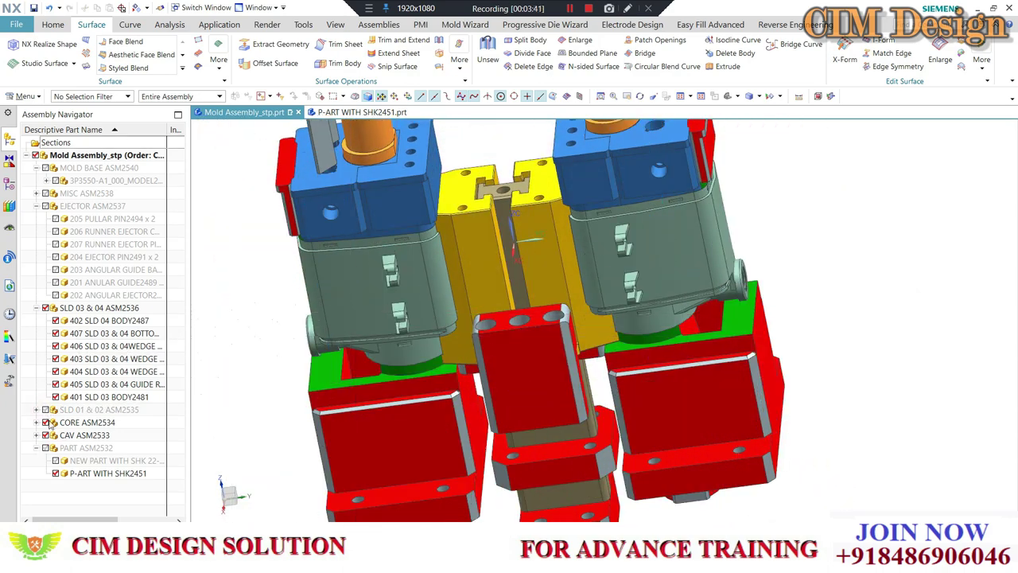
left_click(45, 435)
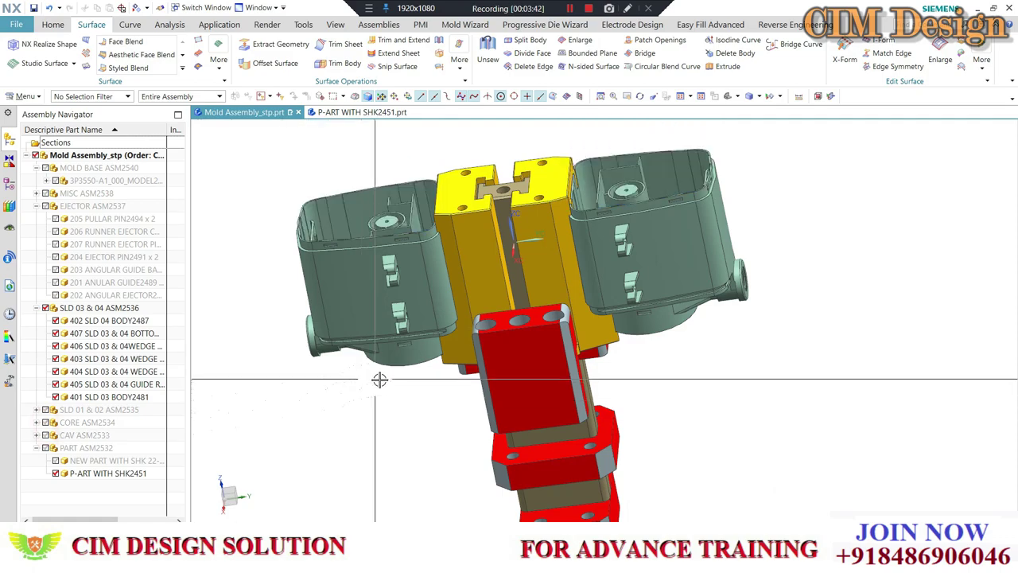
middle_click_drag(381, 375, 404, 405)
scroll(526, 172, "up", 2)
scroll(526, 172, "up", 2)
scroll(526, 172, "up", 3)
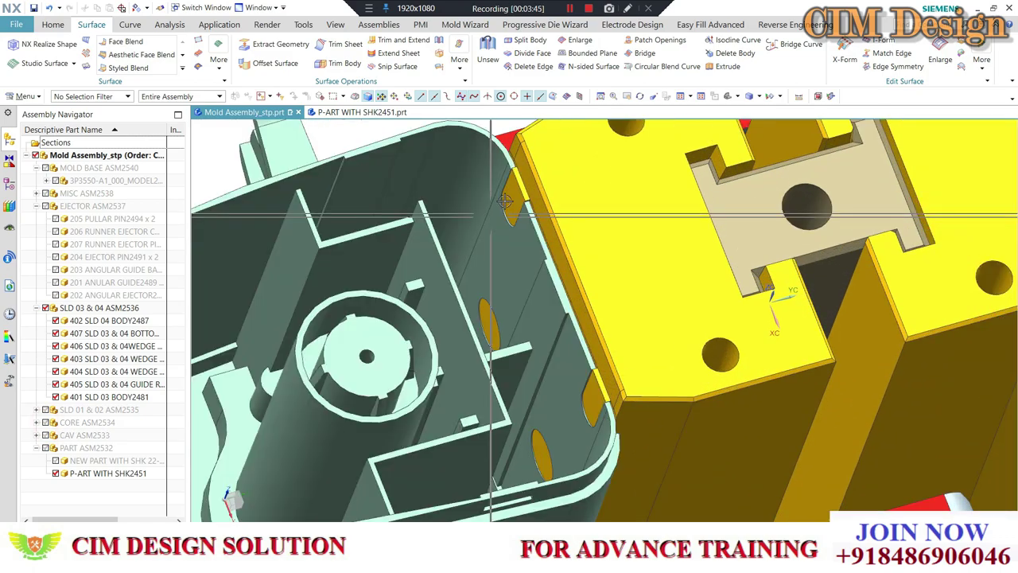
scroll(526, 172, "up", 2)
scroll(526, 173, "down", 3)
scroll(526, 172, "down", 2)
scroll(394, 331, "up", 2)
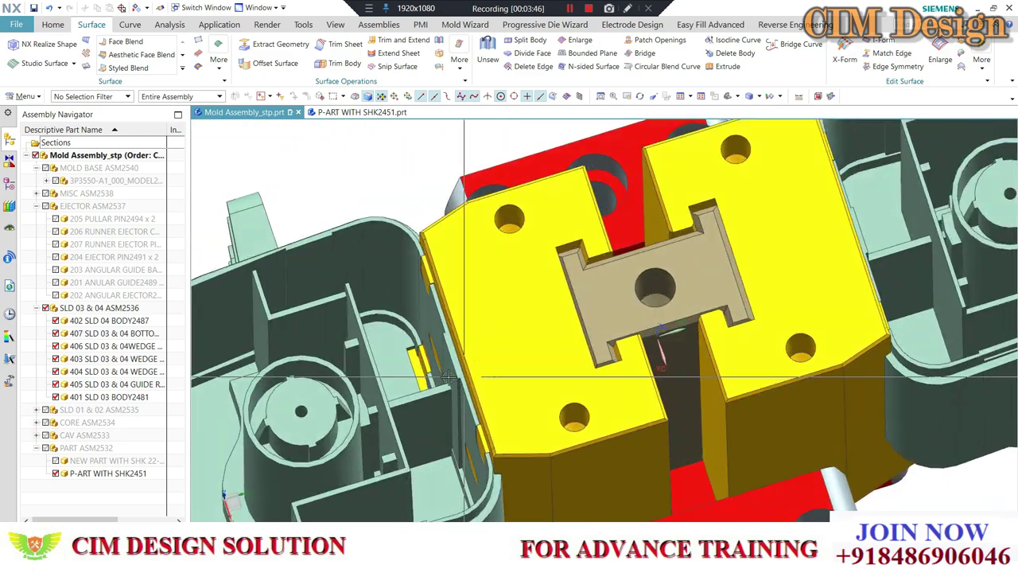
scroll(394, 331, "up", 3)
scroll(394, 331, "down", 1)
scroll(505, 295, "down", 3)
scroll(525, 283, "down", 2)
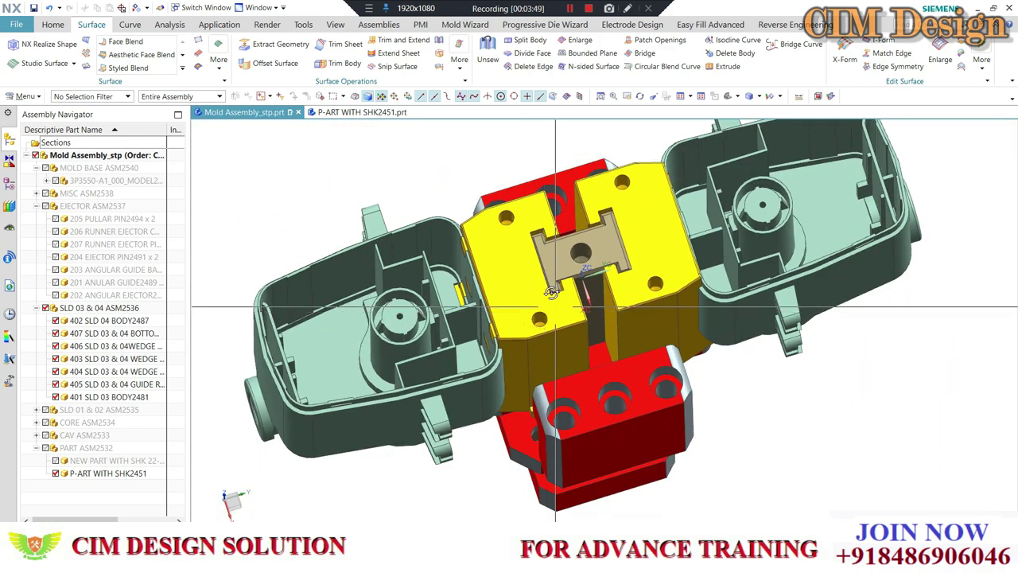
scroll(541, 273, "up", 3)
scroll(541, 274, "down", 3)
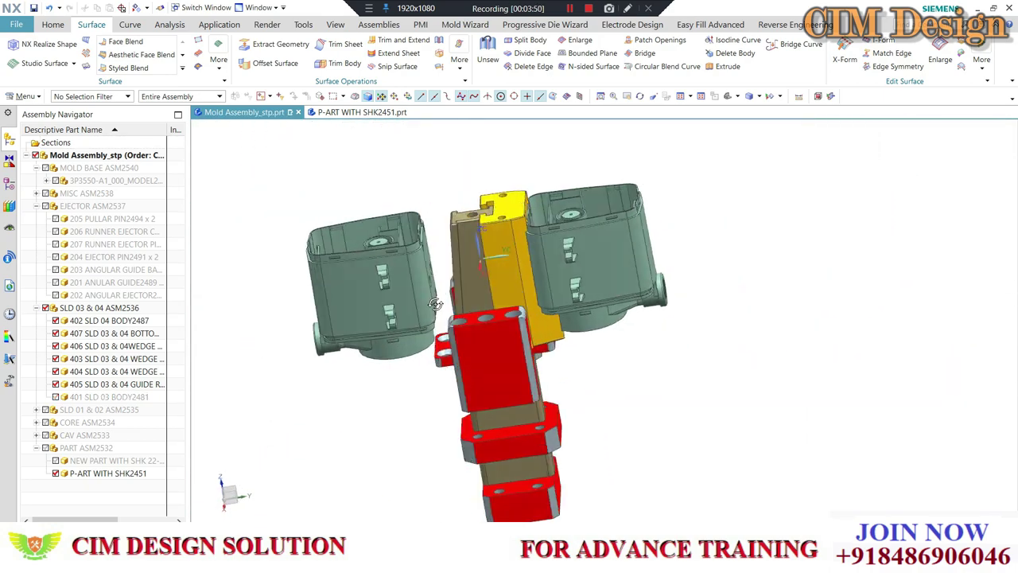
scroll(436, 304, "up", 1)
scroll(461, 294, "up", 2)
scroll(488, 284, "down", 1)
scroll(503, 253, "down", 1)
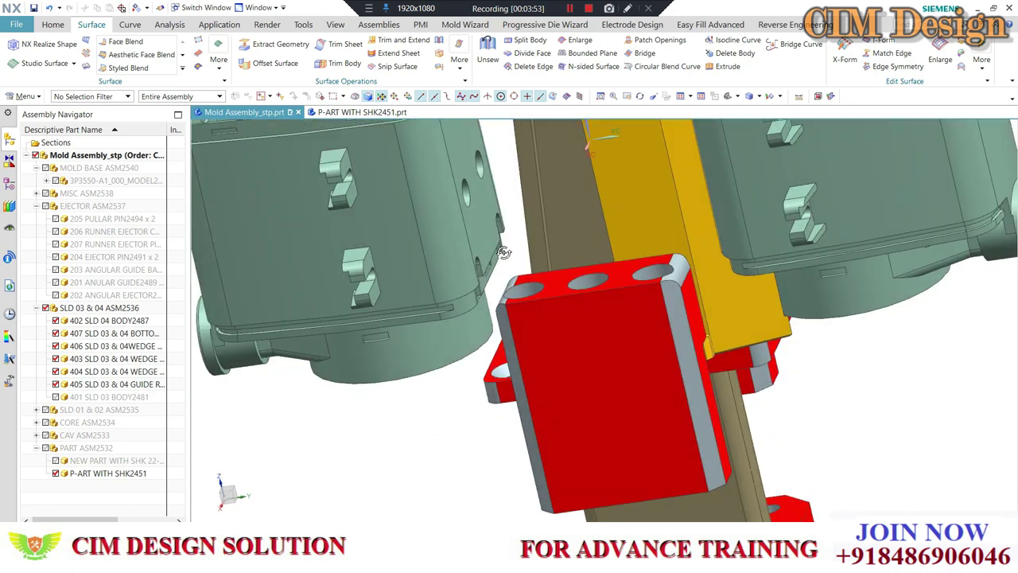
scroll(501, 253, "up", 1)
scroll(485, 255, "up", 3)
scroll(470, 257, "up", 2)
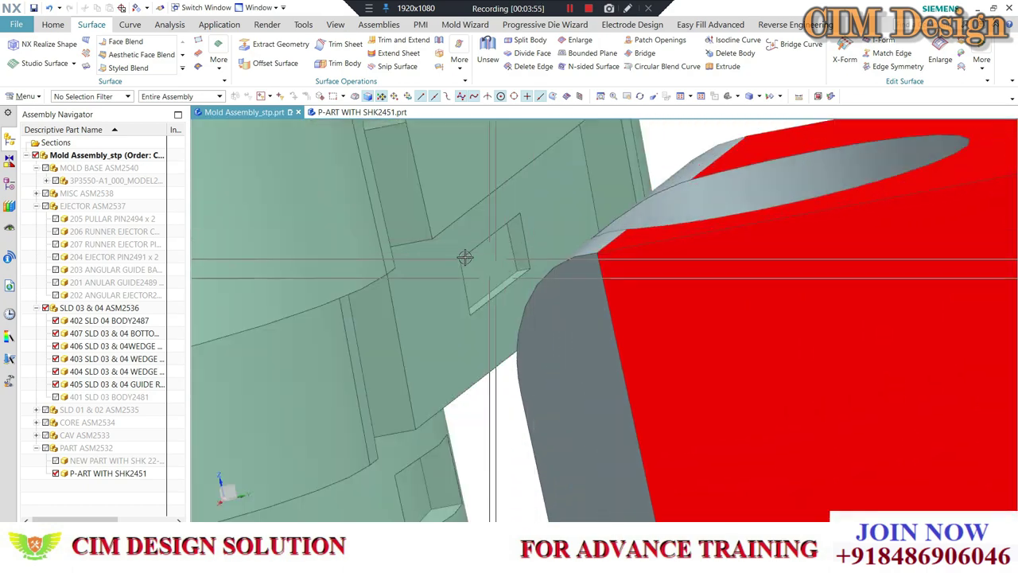
scroll(466, 257, "down", 2)
scroll(469, 270, "down", 1)
scroll(472, 286, "up", 1)
scroll(476, 301, "up", 1)
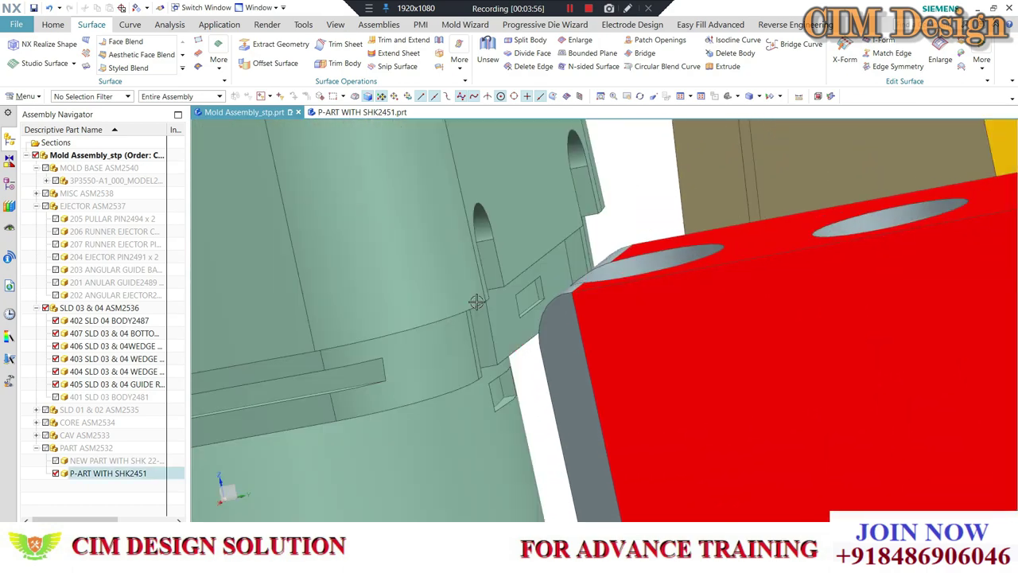
scroll(475, 270, "down", 1)
scroll(473, 231, "down", 1)
scroll(472, 207, "up", 1)
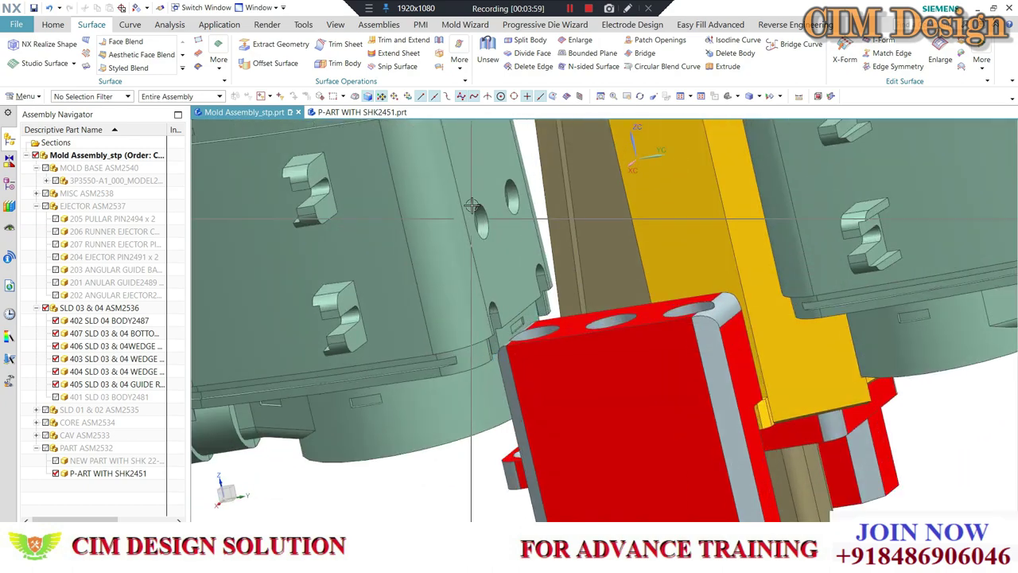
scroll(472, 207, "up", 1)
scroll(501, 211, "down", 3)
scroll(541, 219, "up", 2)
scroll(573, 224, "up", 2)
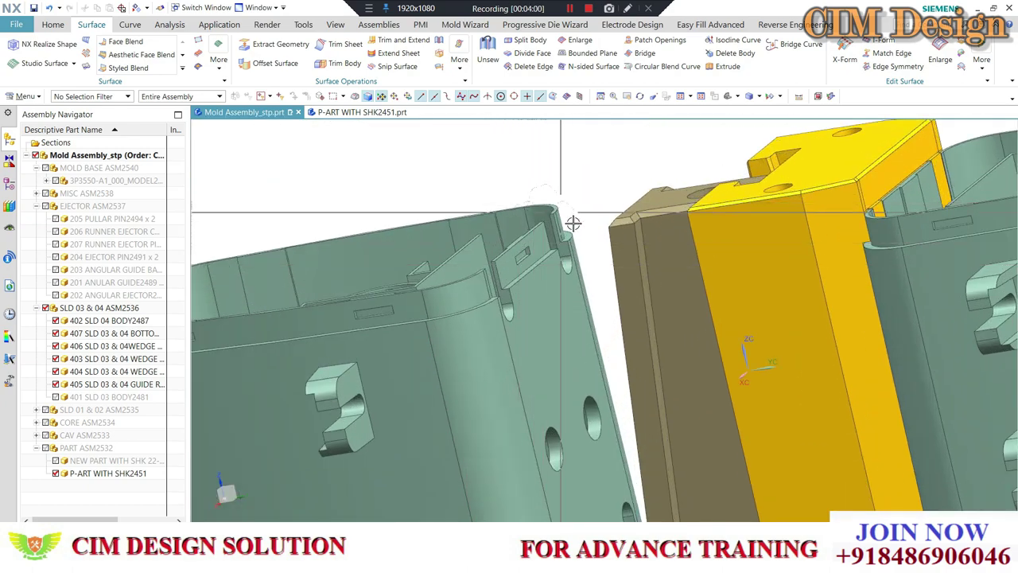
scroll(475, 275, "down", 2)
scroll(482, 258, "down", 1)
scroll(489, 243, "up", 2)
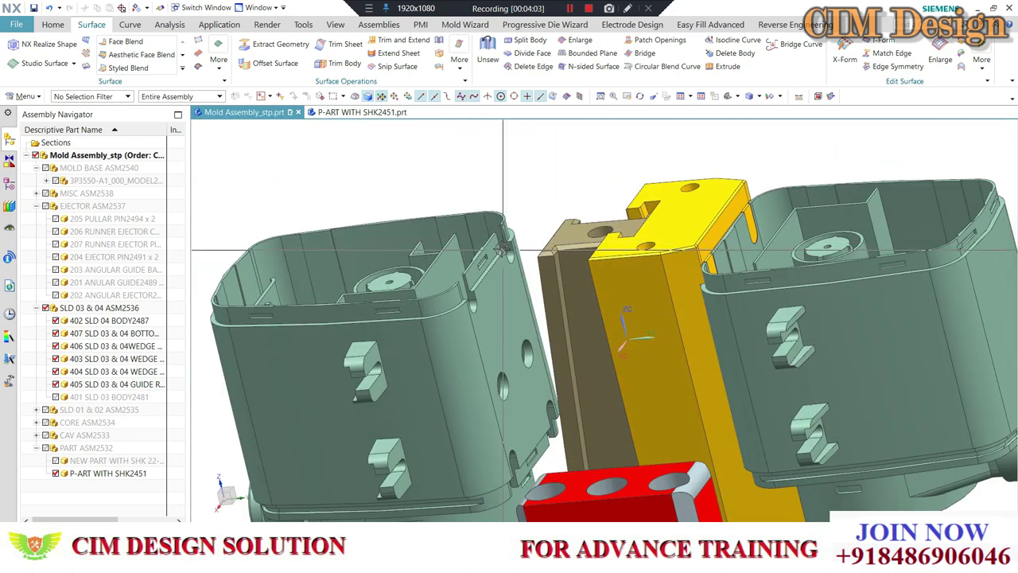
scroll(495, 230, "up", 2)
scroll(509, 247, "up", 1)
scroll(493, 263, "down", 3)
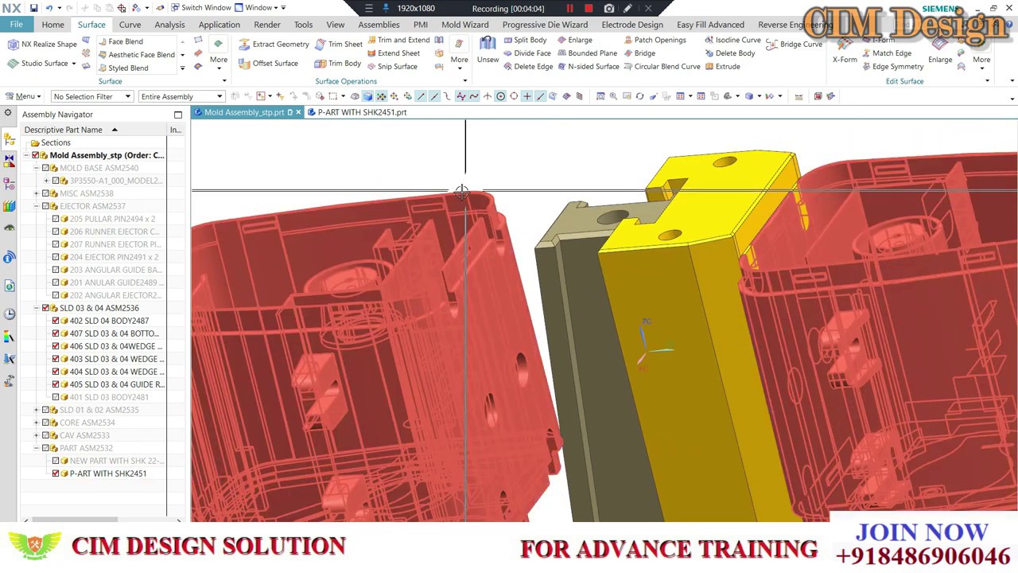
scroll(509, 334, "up", 1)
scroll(521, 382, "up", 2)
scroll(529, 446, "up", 1)
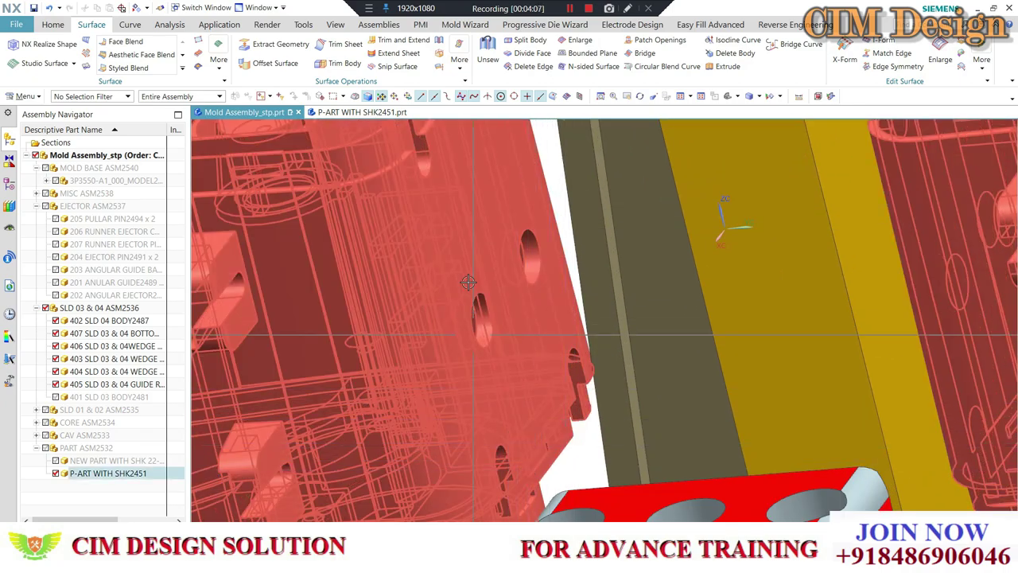
scroll(478, 291, "down", 2)
scroll(498, 310, "down", 1)
scroll(517, 326, "down", 1)
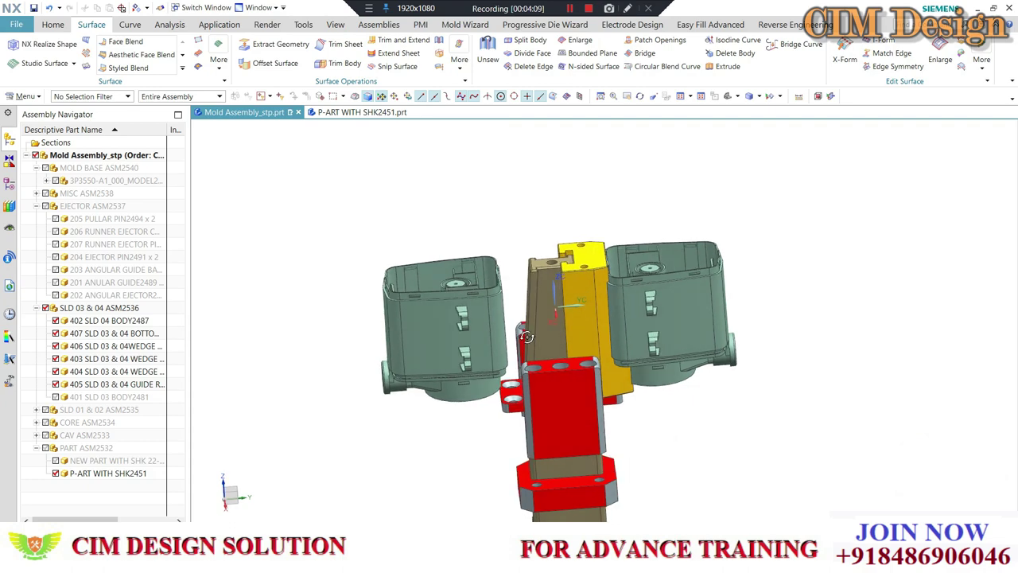
Look over the slide gaps and hide one slide part with Ctrl+B
middle_click_drag(527, 336, 533, 337)
scroll(569, 309, "up", 2)
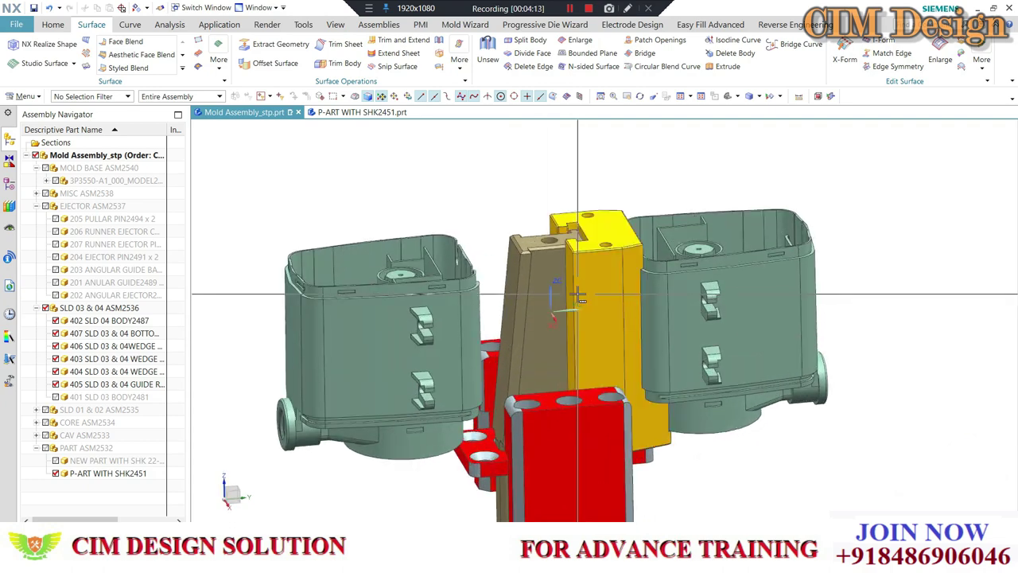
scroll(573, 278, "down", 2)
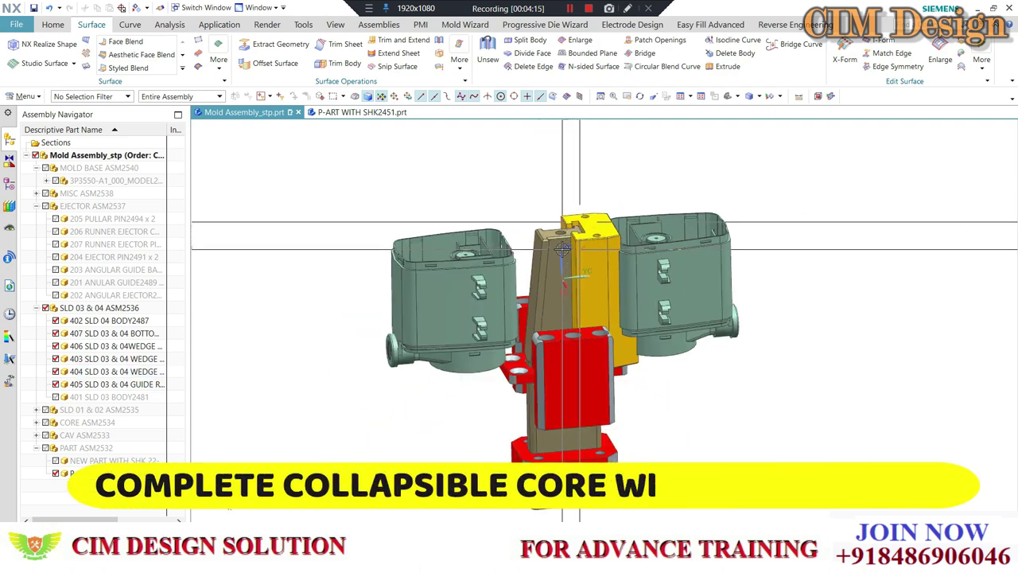
middle_click_drag(544, 259, 531, 226)
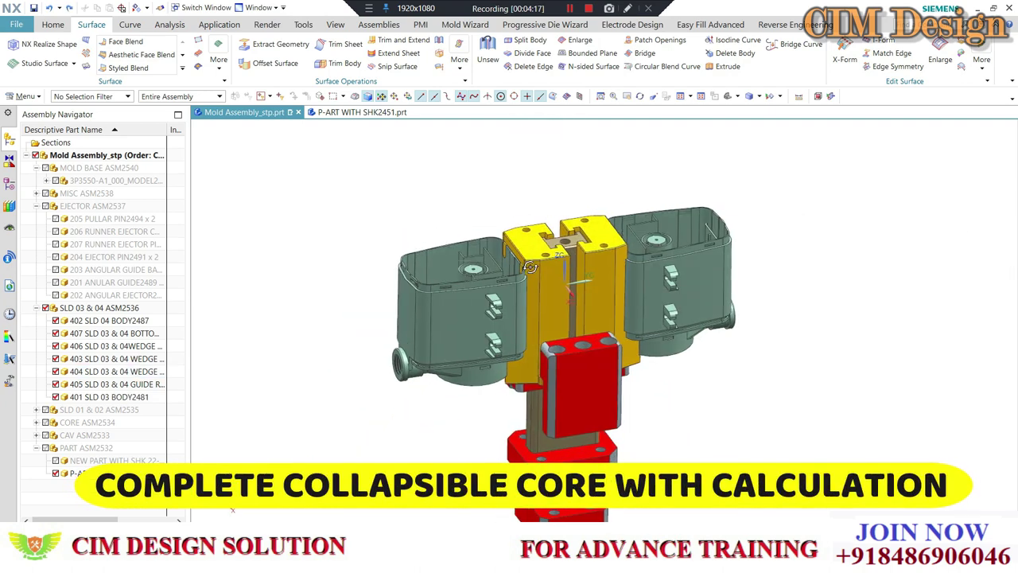
scroll(530, 223, "up", 2)
key("ctrl+b")
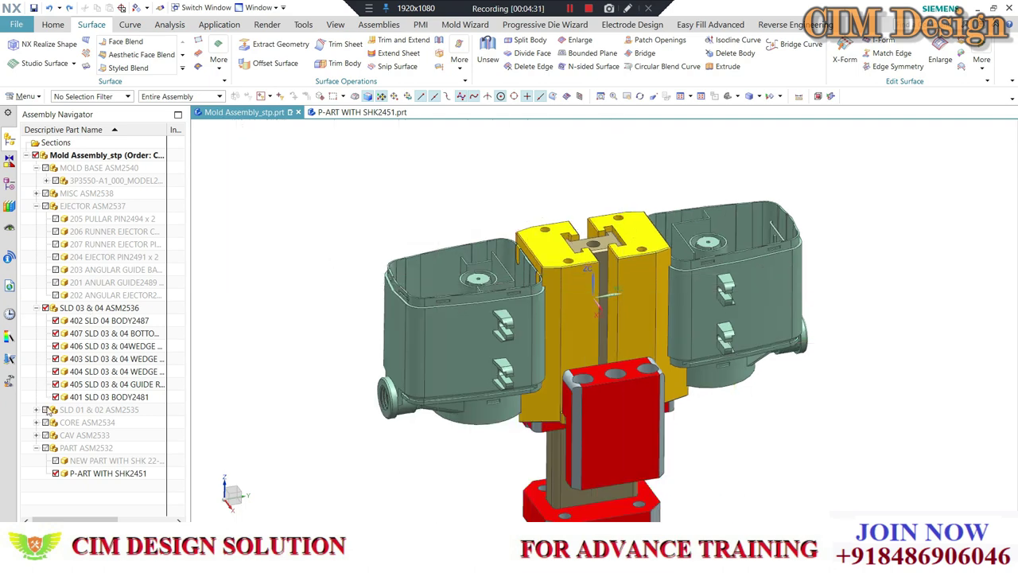
Show the CORE ASM2534 and CAV ASM2533 plate assemblies, then rotate the mold to inspect its underside
left_click(45, 422)
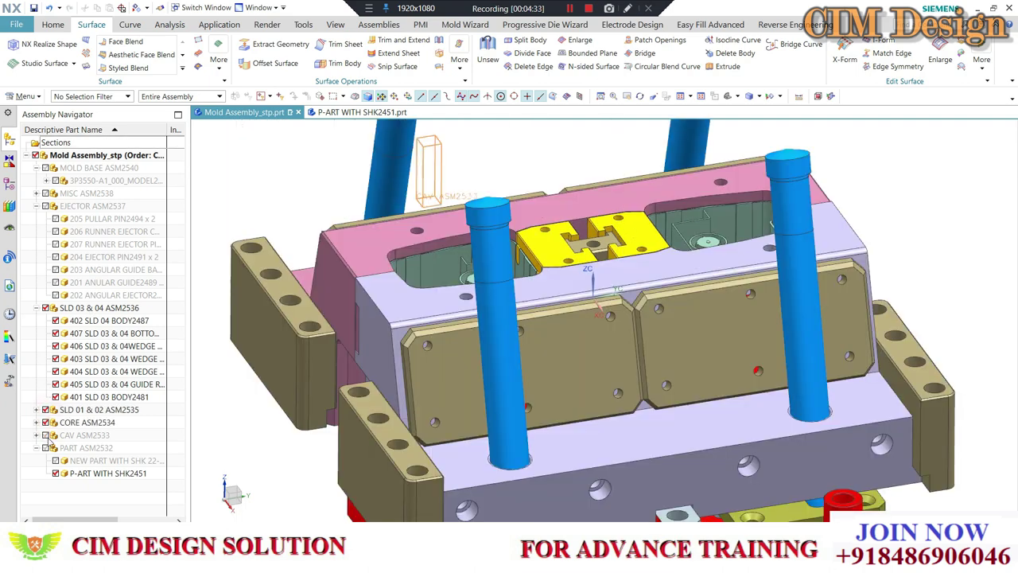
left_click(46, 435)
scroll(342, 314, "down", 5)
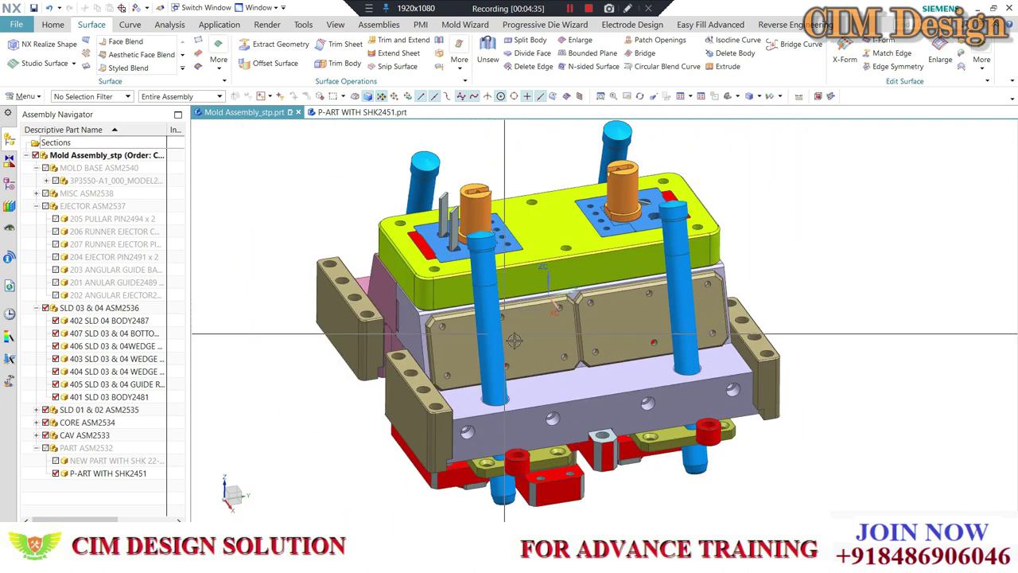
middle_click_drag(342, 314, 517, 338)
scroll(527, 339, "up", 3)
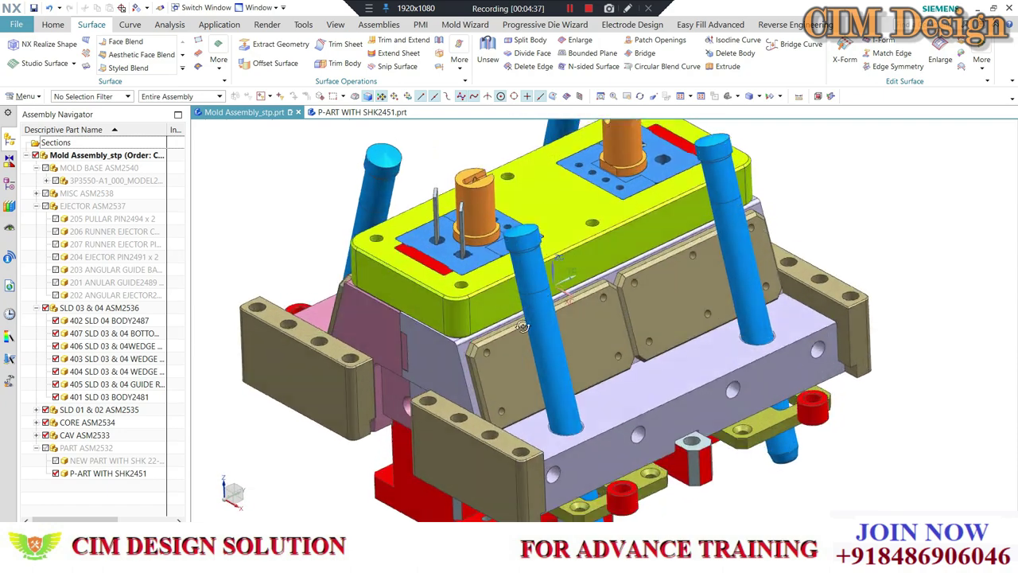
scroll(527, 326, "up", 2)
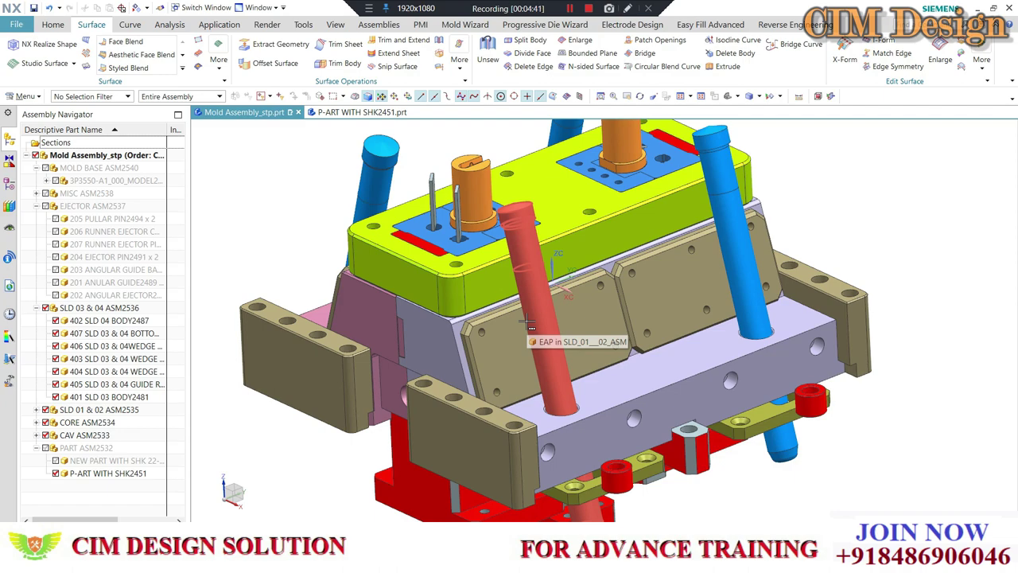
scroll(546, 296, "down", 2)
mouse_move(545, 296)
middle_mouse_down()
mouse_move(533, 338)
mouse_move(523, 263)
mouse_move(451, 236)
middle_mouse_up()
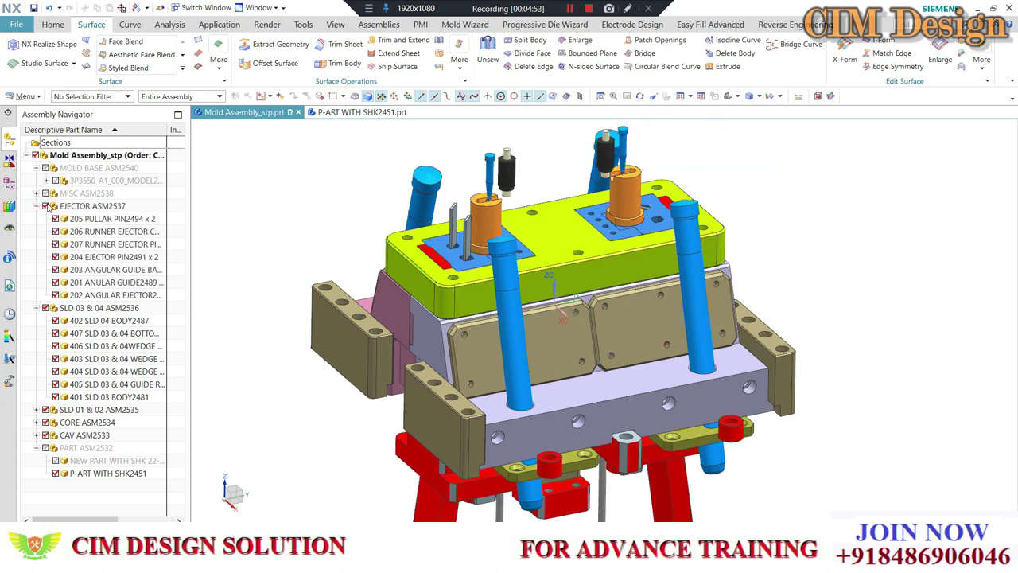
mouse_move(510, 334)
middle_mouse_down()
mouse_move(467, 360)
mouse_move(446, 350)
middle_mouse_up()
left_click(45, 307)
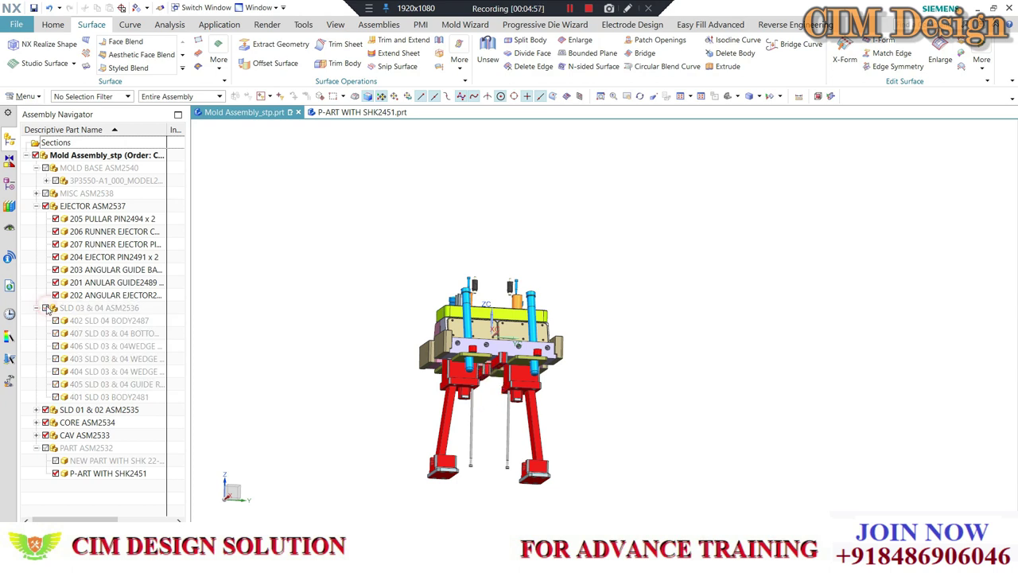
left_click(45, 410)
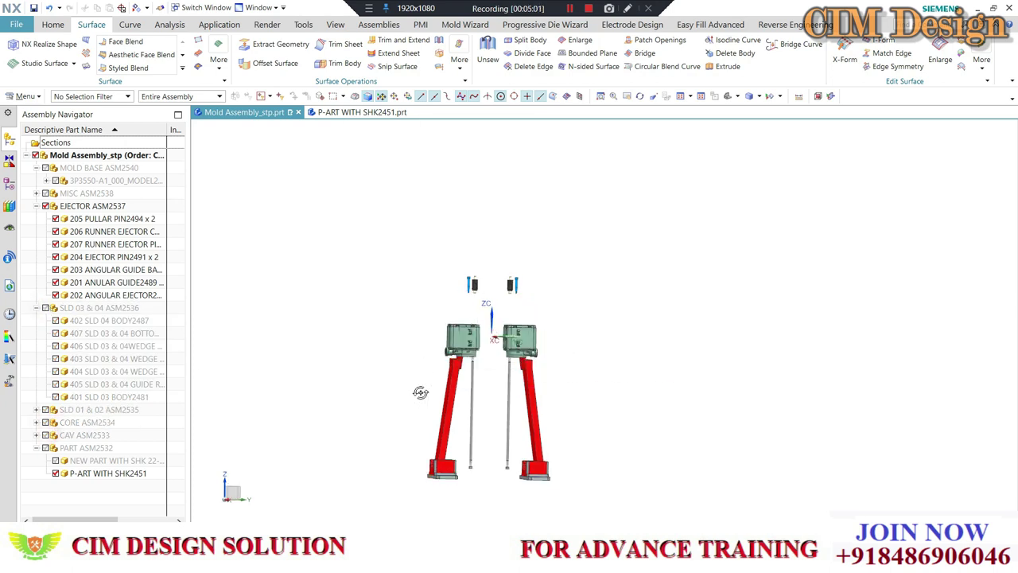
scroll(477, 292, "up", 3)
scroll(472, 262, "up", 2)
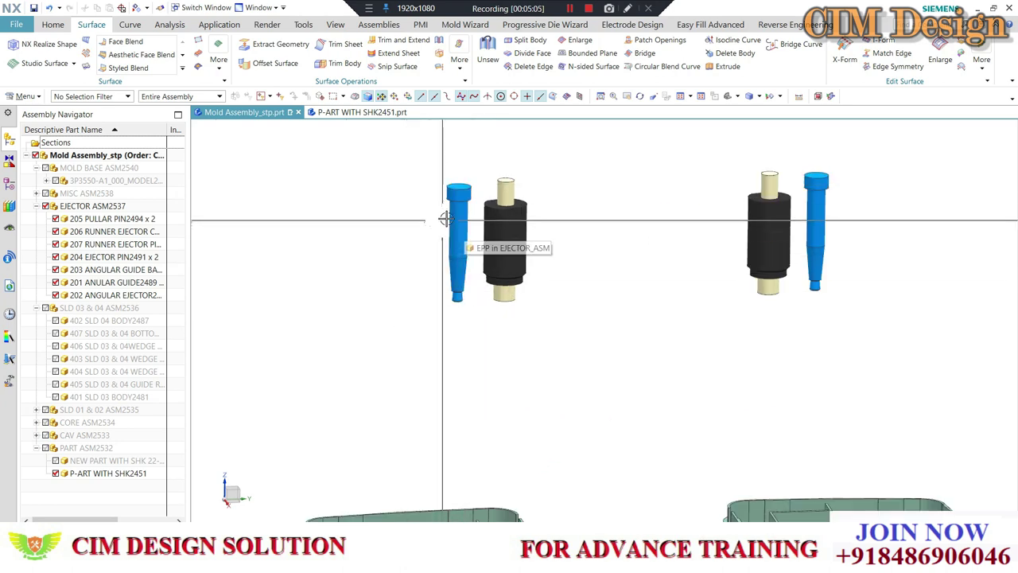
scroll(473, 229, "down", 2)
scroll(491, 231, "up", 2)
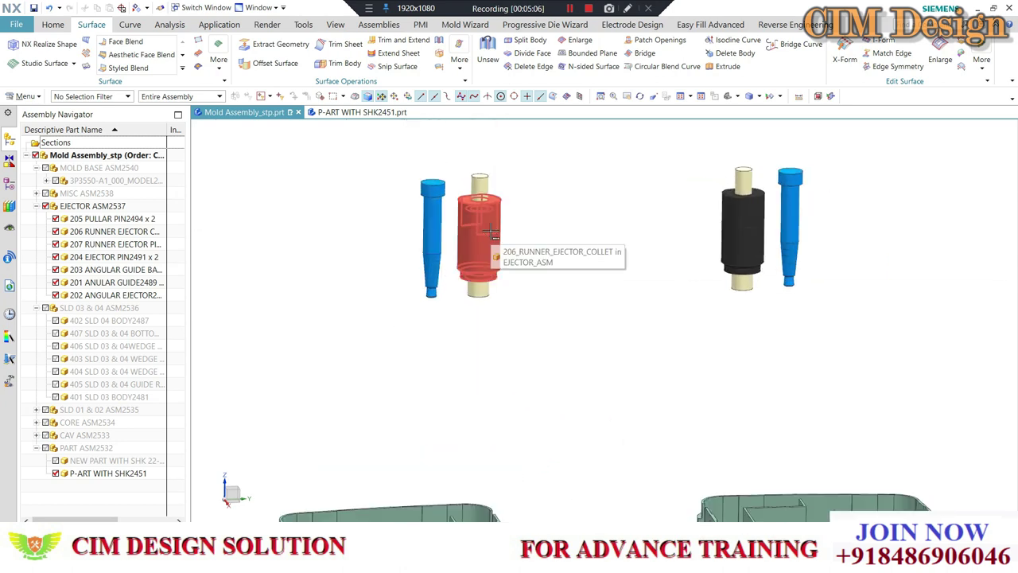
scroll(557, 191, "down", 2)
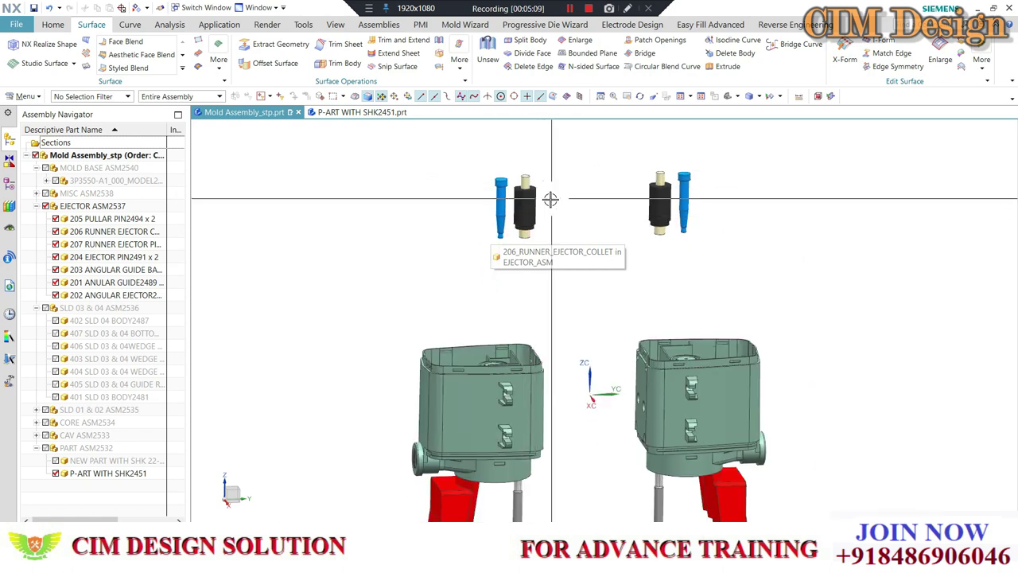
scroll(520, 246, "up", 2)
scroll(520, 246, "up", 1)
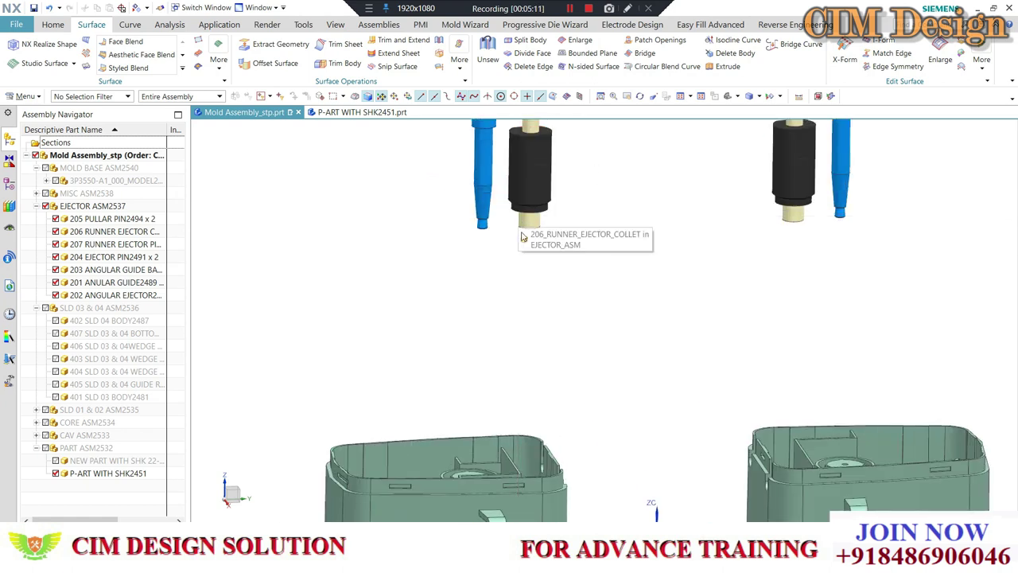
scroll(540, 227, "down", 1)
scroll(544, 225, "down", 1)
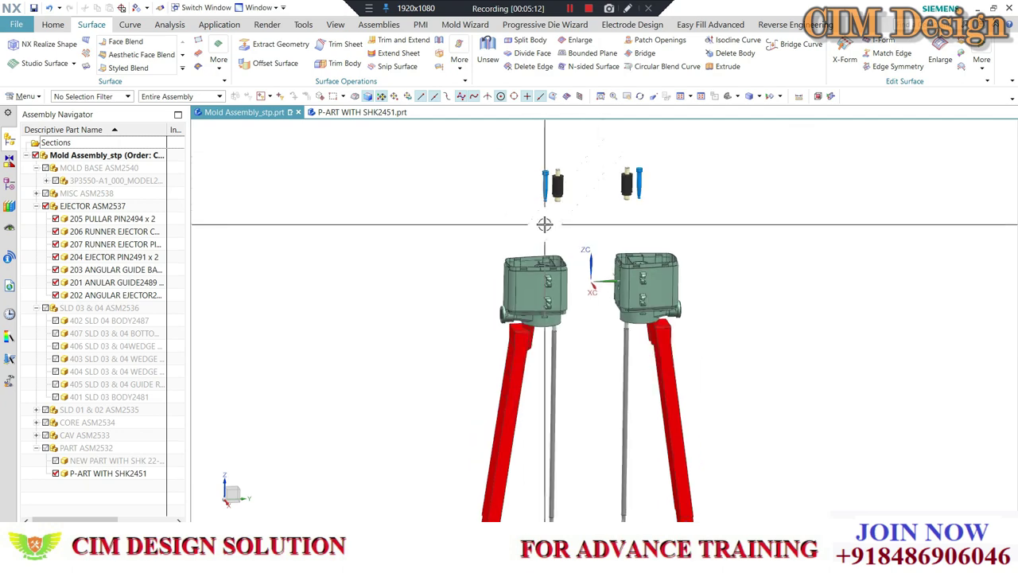
mouse_move(544, 224)
middle_mouse_down()
mouse_move(556, 228)
mouse_move(532, 313)
middle_mouse_up()
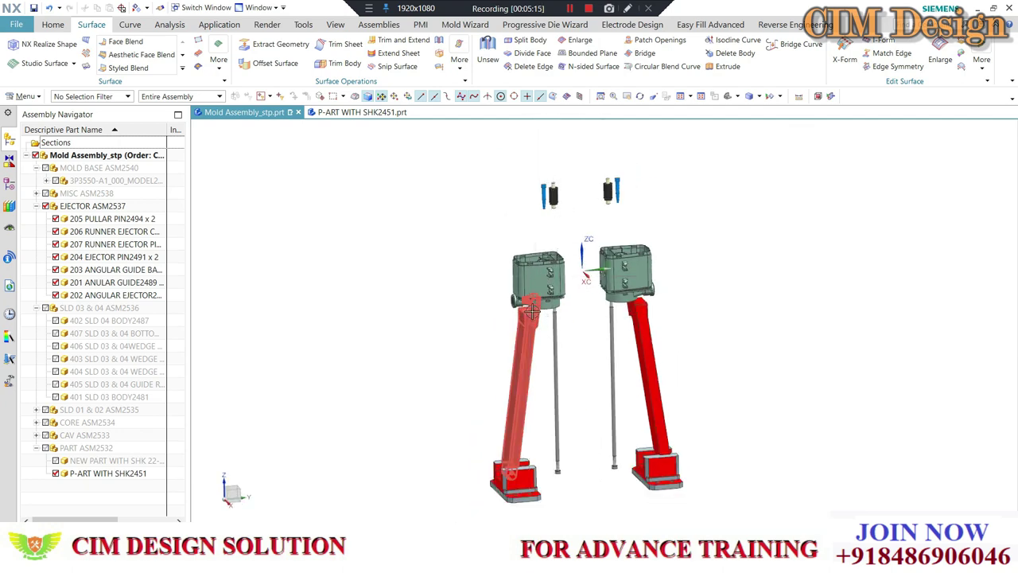
scroll(531, 313, "up", 1)
mouse_move(562, 217)
middle_mouse_down()
mouse_move(541, 188)
mouse_move(544, 282)
mouse_move(521, 327)
mouse_move(498, 432)
mouse_move(477, 409)
middle_mouse_up()
scroll(497, 432, "up", 3)
scroll(477, 409, "down", 3)
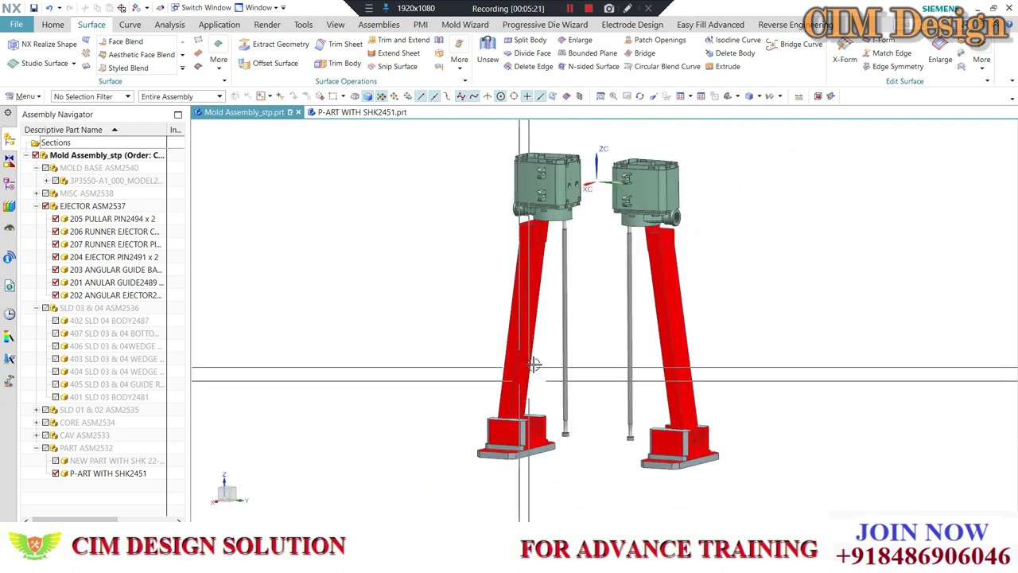
scroll(525, 238, "up", 3)
mouse_move(525, 238)
middle_mouse_down()
mouse_move(535, 242)
mouse_move(540, 204)
middle_mouse_up()
scroll(534, 243, "down", 2)
scroll(534, 243, "up", 3)
scroll(568, 265, "down", 3)
scroll(544, 265, "up", 1)
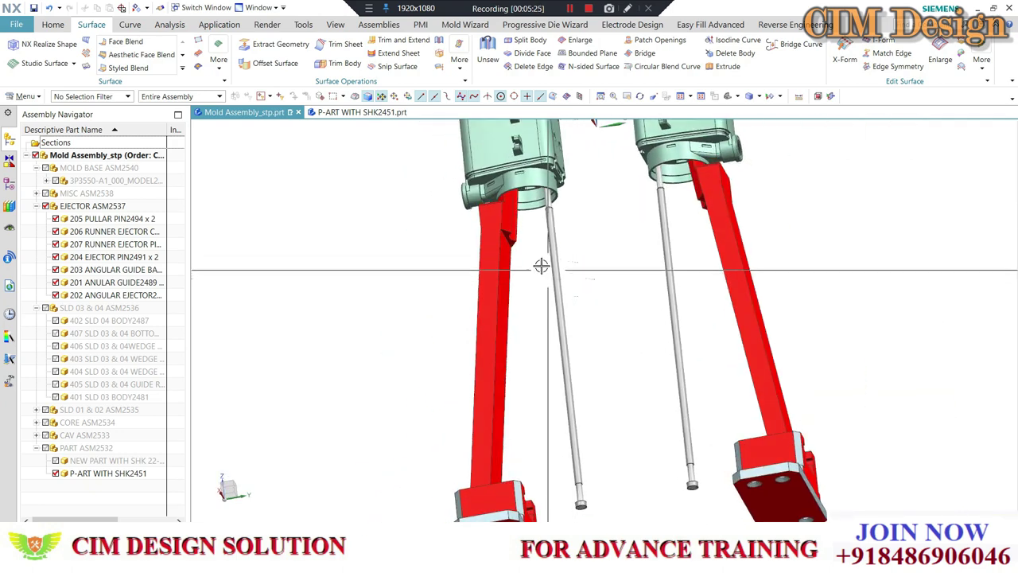
scroll(447, 174, "up", 3)
scroll(462, 165, "up", 1)
scroll(477, 222, "up", 1)
scroll(493, 258, "down", 2)
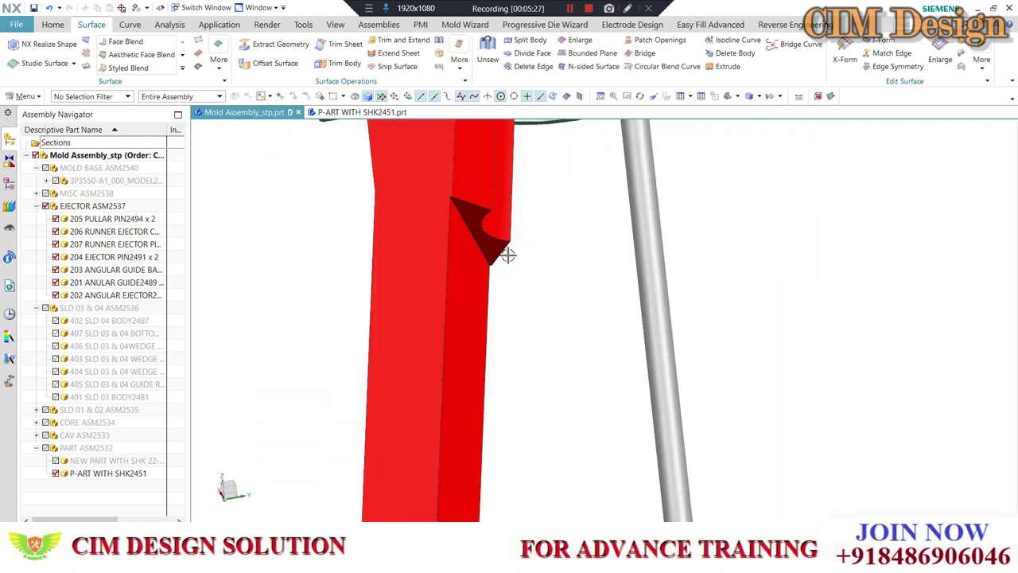
scroll(497, 256, "down", 1)
scroll(477, 213, "up", 3)
scroll(482, 215, "down", 2)
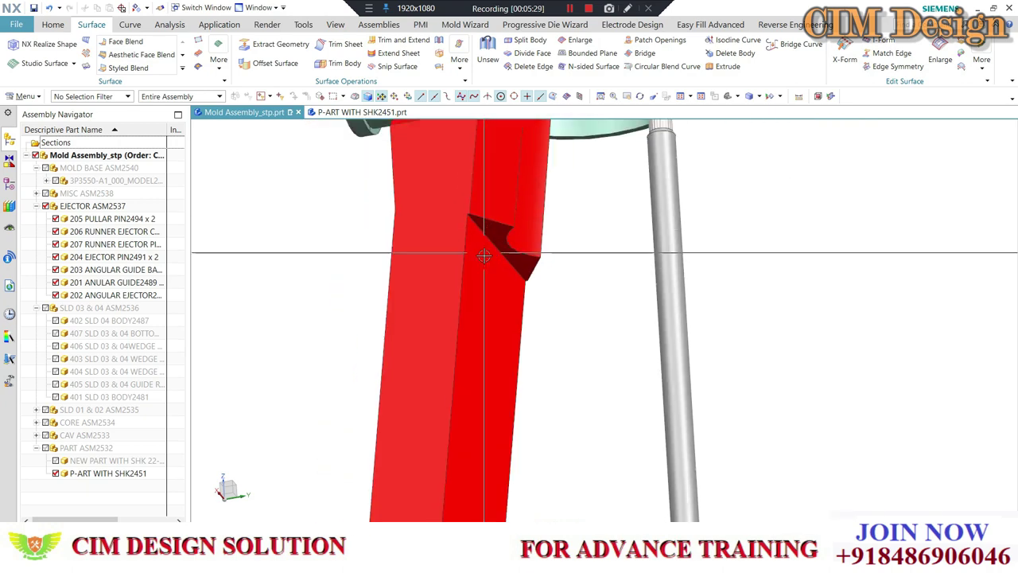
scroll(501, 226, "down", 1)
scroll(517, 216, "down", 2)
scroll(545, 221, "down", 1)
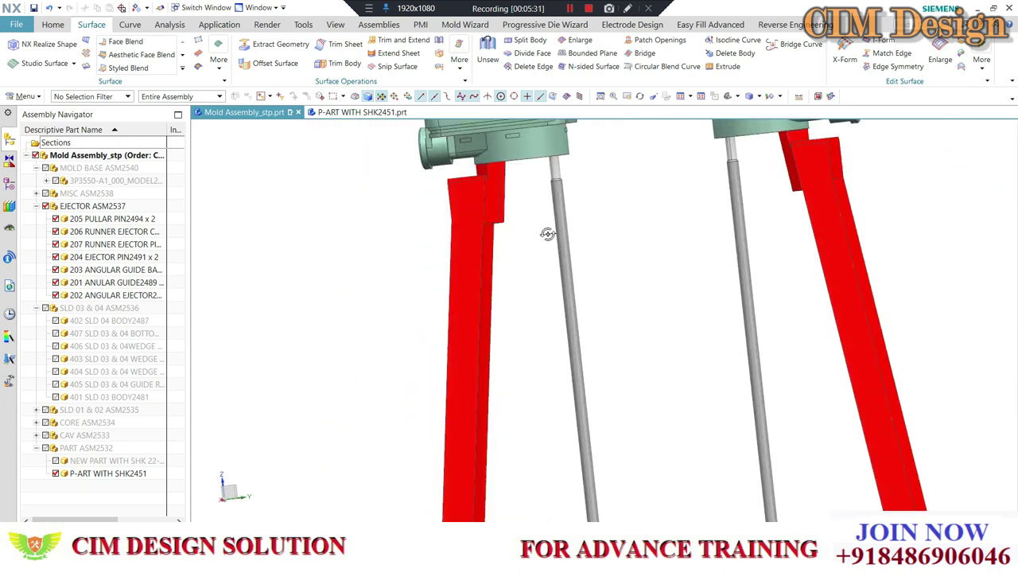
scroll(545, 219, "down", 2)
scroll(521, 197, "up", 3)
scroll(521, 197, "up", 2)
middle_click_drag(521, 197, 594, 277)
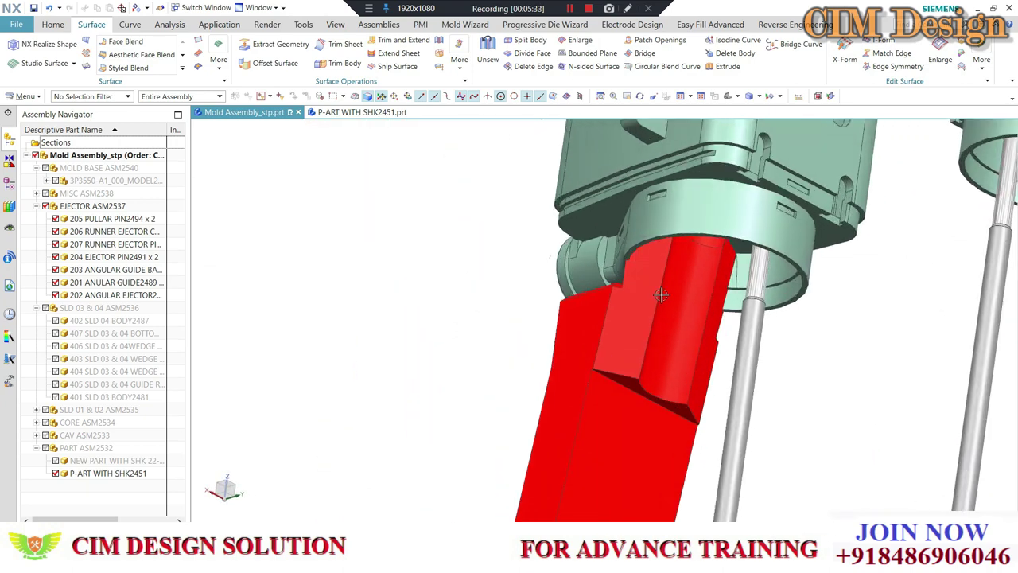
scroll(594, 277, "down", 1)
scroll(573, 238, "down", 1)
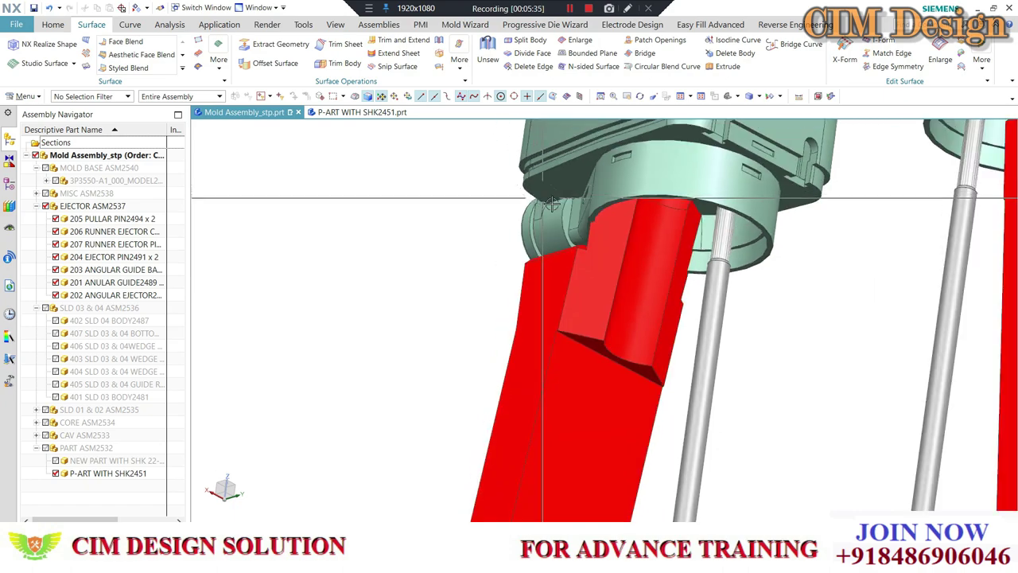
scroll(557, 213, "down", 1)
key("ctrl+alt+r")
scroll(544, 181, "down", 2)
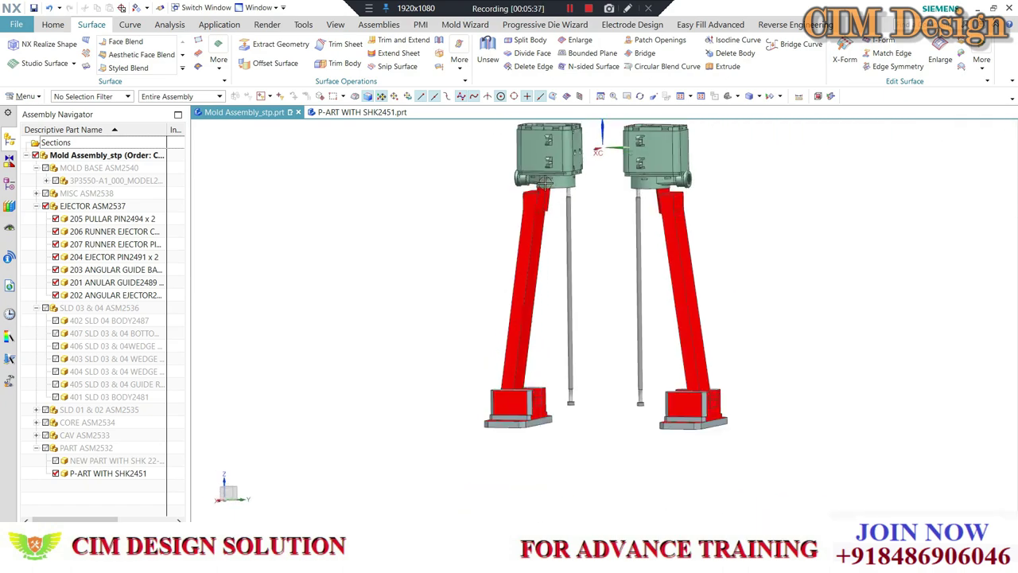
scroll(546, 420, "up", 2)
middle_click_drag(546, 420, 531, 358)
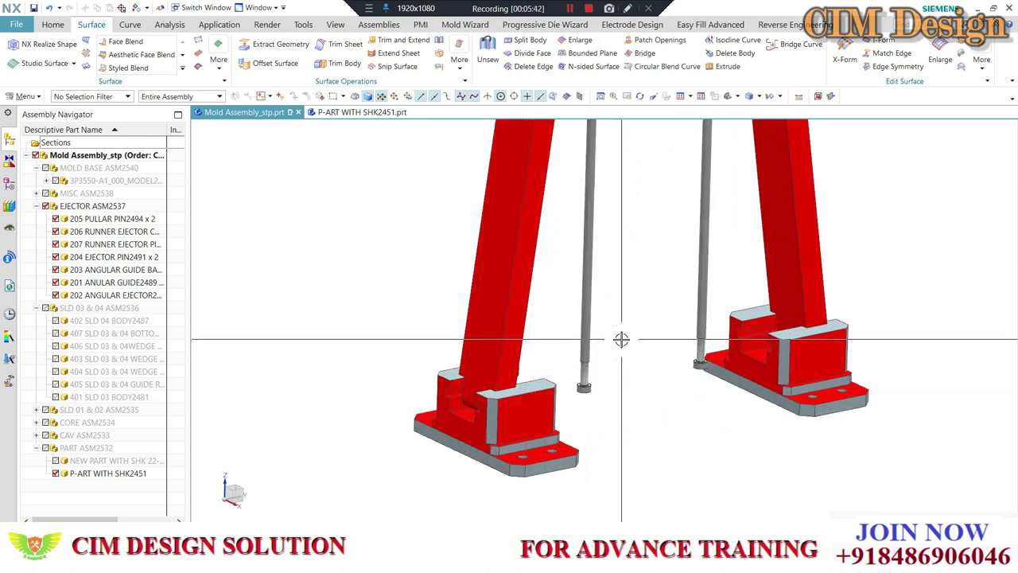
mouse_move(621, 340)
middle_mouse_down()
mouse_move(448, 390)
mouse_move(492, 310)
mouse_move(470, 284)
middle_mouse_up()
scroll(496, 170, "up", 3)
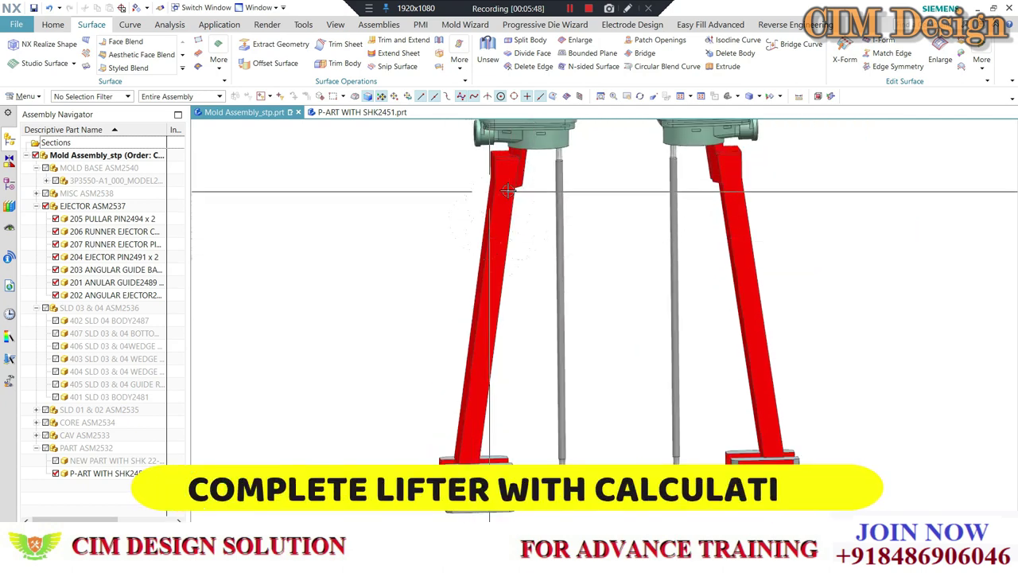
scroll(581, 156, "down", 2)
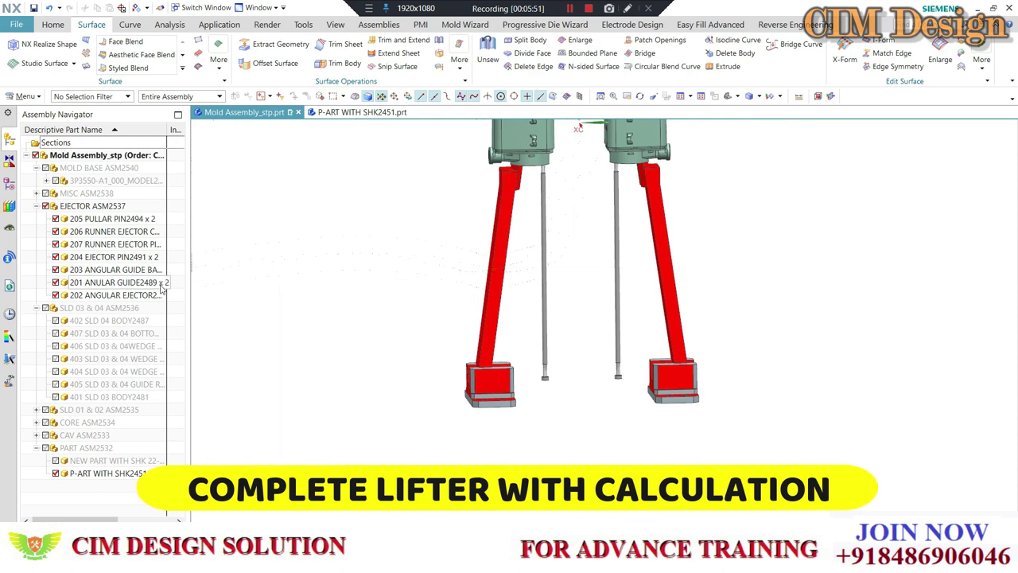
scroll(582, 296, "down", 2)
mouse_move(581, 295)
middle_mouse_down()
mouse_move(570, 250)
mouse_move(436, 278)
mouse_move(477, 271)
middle_mouse_up()
scroll(562, 223, "up", 2)
scroll(562, 223, "up", 3)
scroll(597, 273, "down", 2)
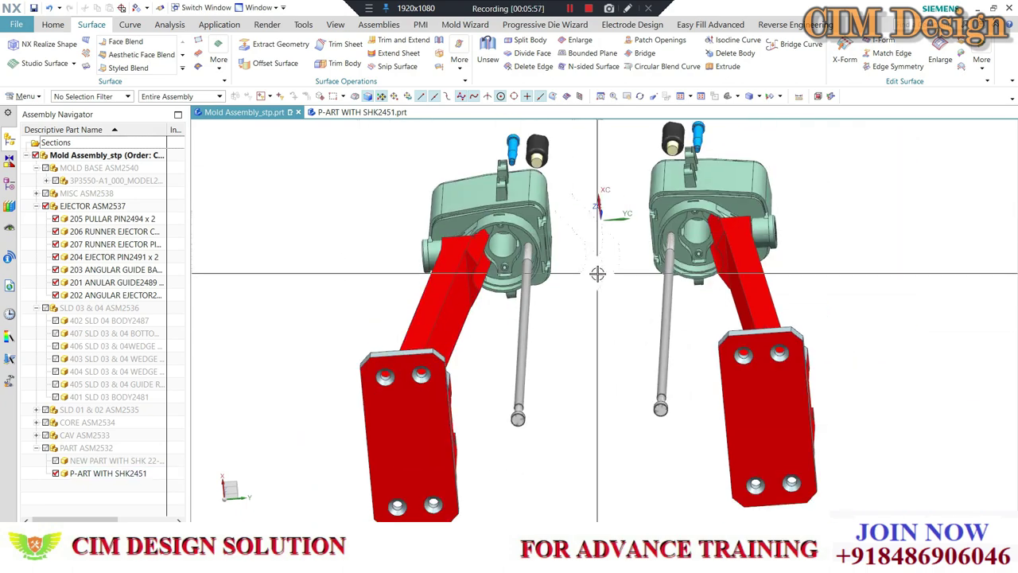
middle_click_drag(597, 273, 550, 266)
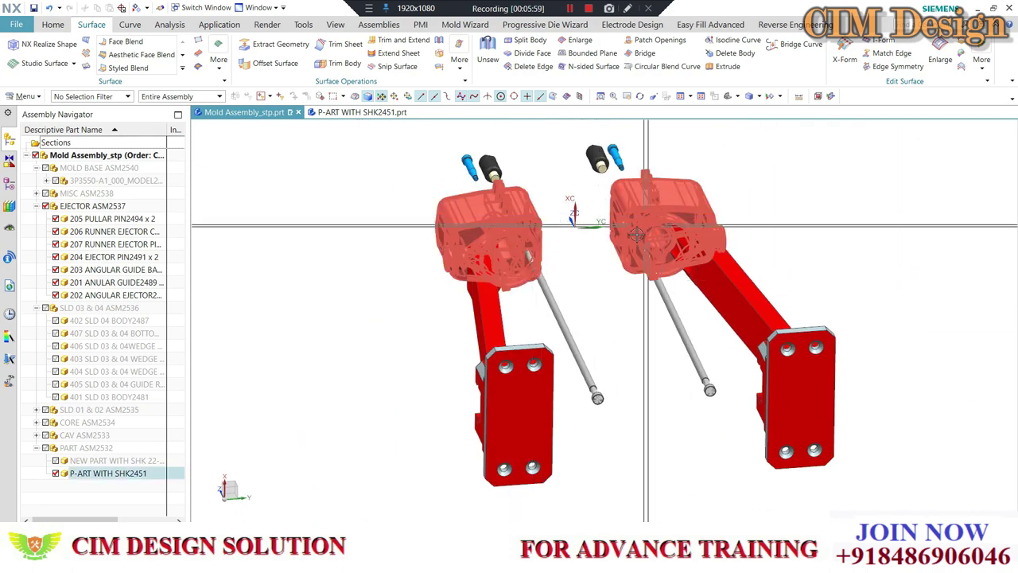
mouse_move(637, 233)
middle_mouse_down()
mouse_move(576, 311)
mouse_move(536, 305)
middle_mouse_up()
scroll(604, 271, "up", 3)
scroll(537, 305, "up", 3)
scroll(472, 246, "up", 2)
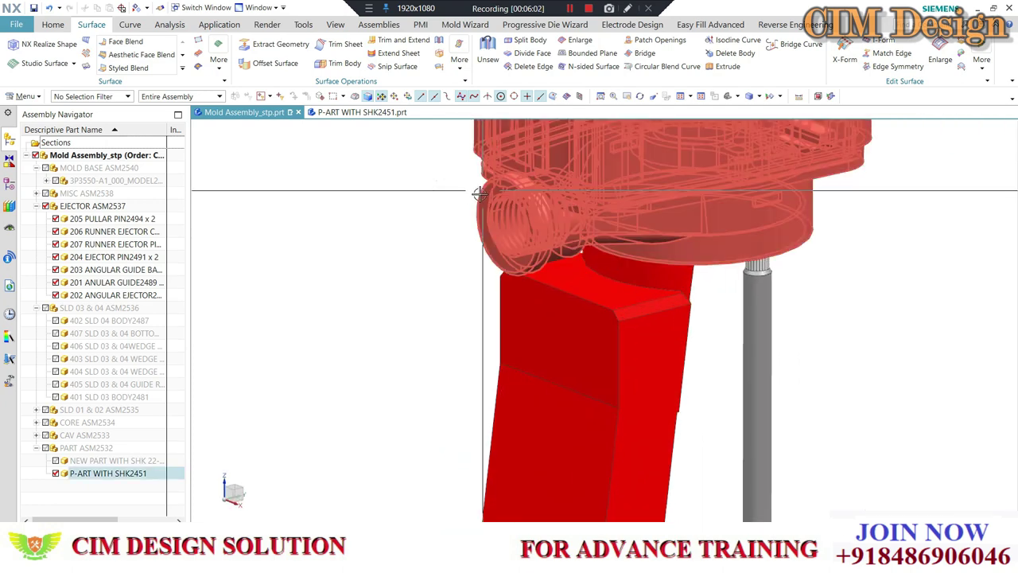
scroll(480, 194, "down", 3)
mouse_move(479, 195)
middle_mouse_down()
mouse_move(466, 228)
mouse_move(521, 203)
middle_mouse_up()
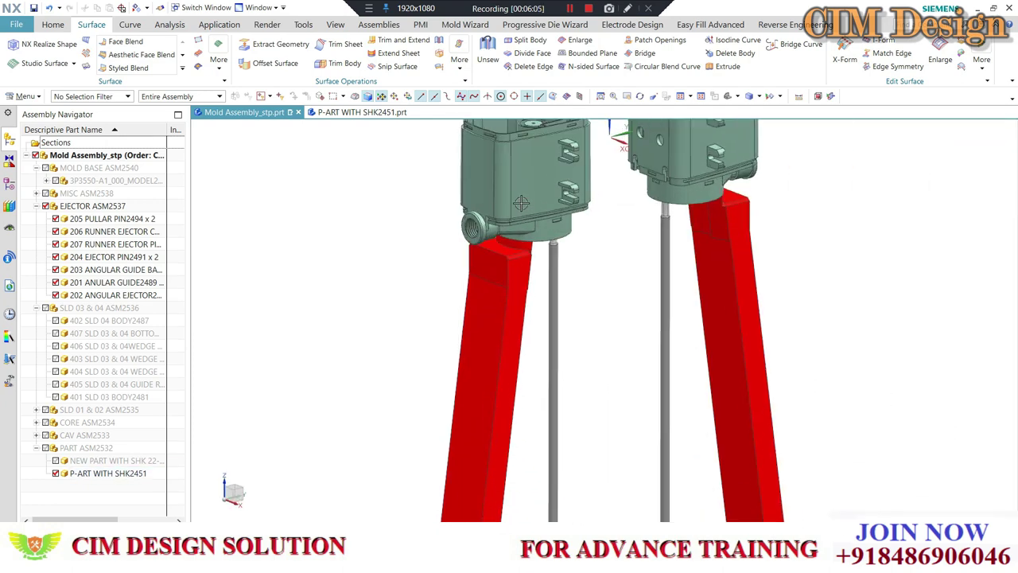
scroll(521, 203, "up", 3)
scroll(451, 230, "down", 2)
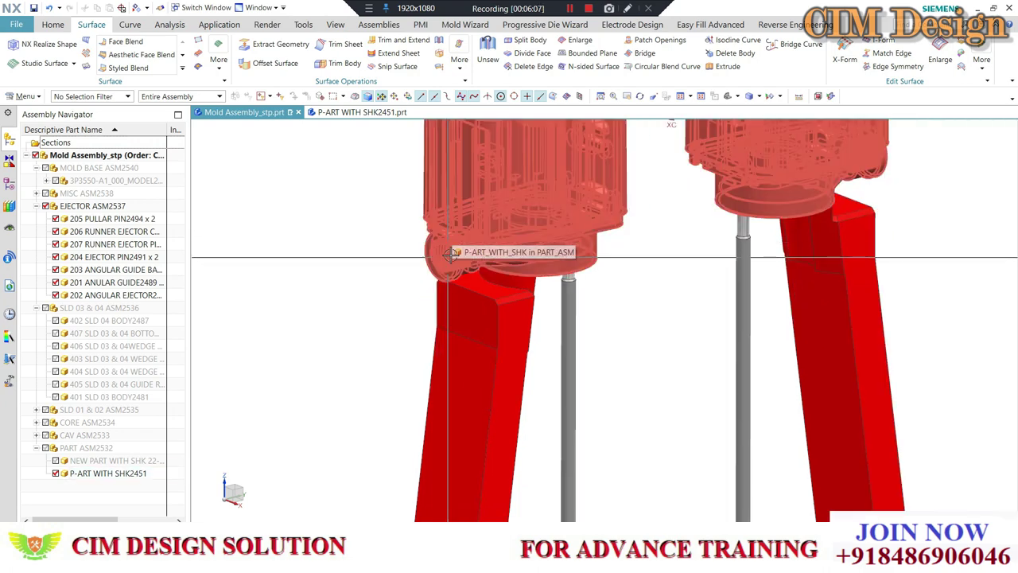
scroll(451, 231, "down", 2)
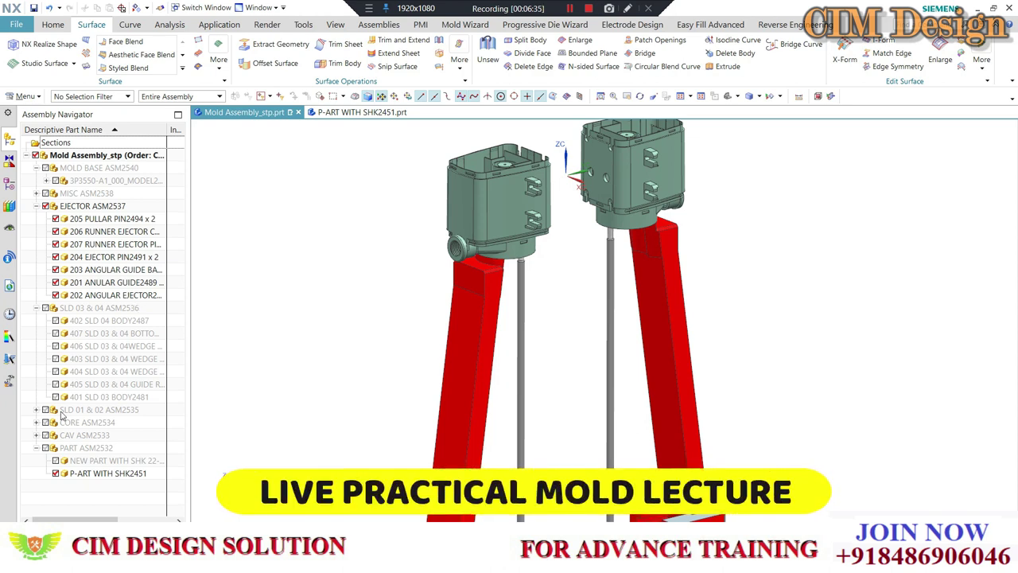
Hide the EJECTOR ASM2537 parts, leaving only the two green P-ART WITH SHK2451 housings
left_click(45, 206)
scroll(358, 354, "down", 2)
scroll(461, 215, "up", 2)
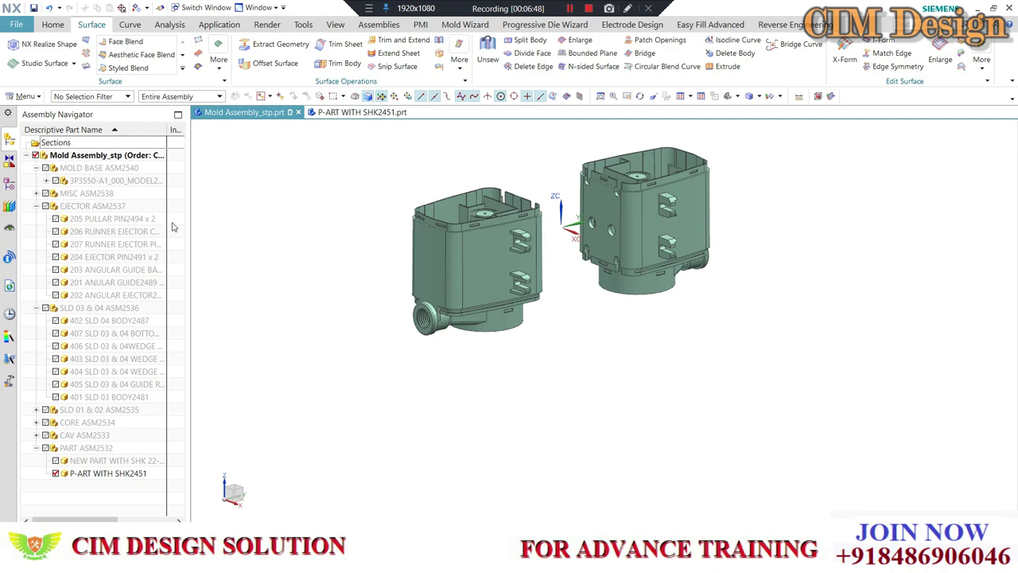
scroll(557, 239, "up", 3)
scroll(587, 208, "down", 5)
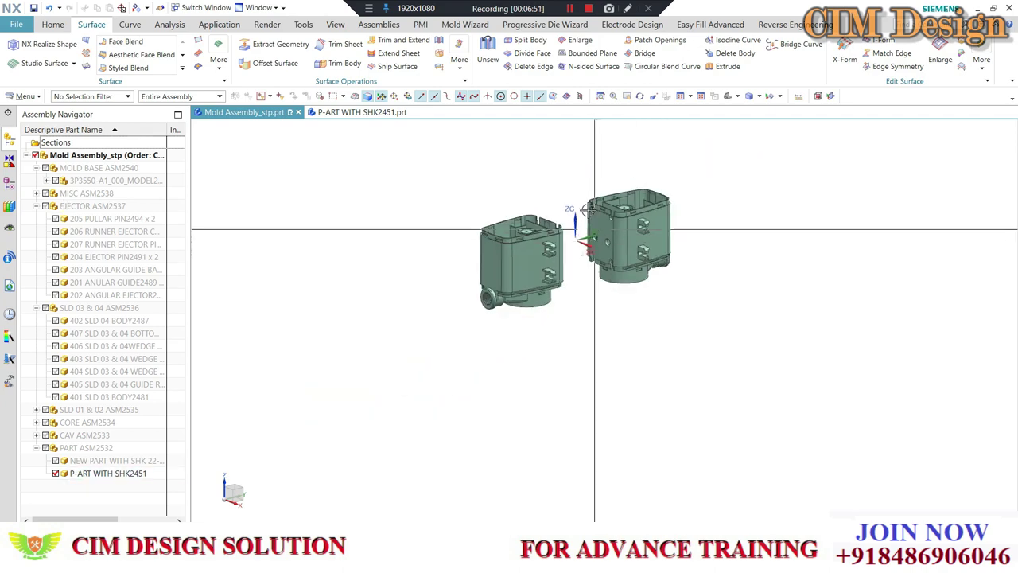
left_click(45, 194)
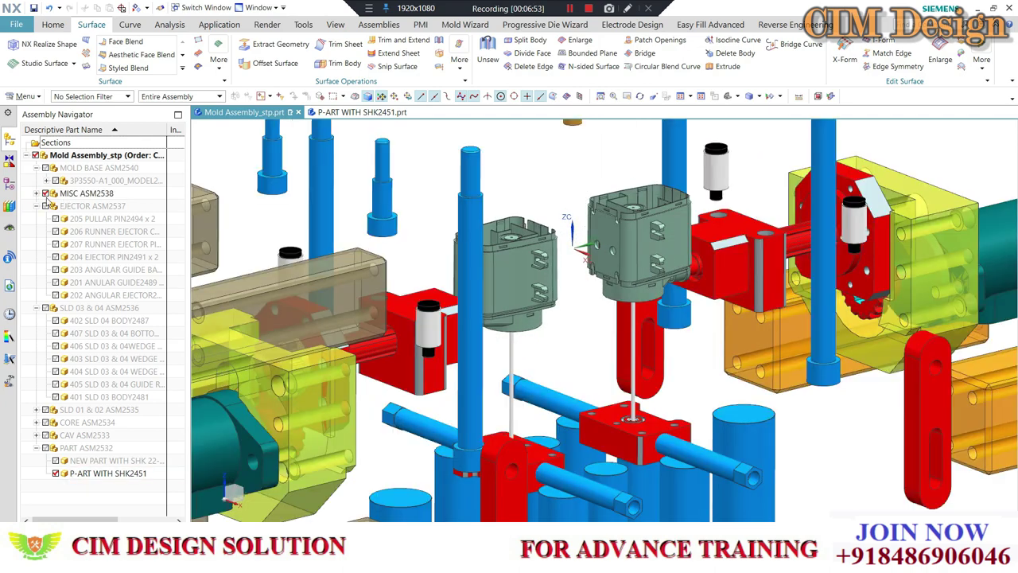
scroll(436, 324, "down", 3)
scroll(436, 325, "down", 2)
scroll(436, 325, "down", 2)
scroll(435, 324, "up", 1)
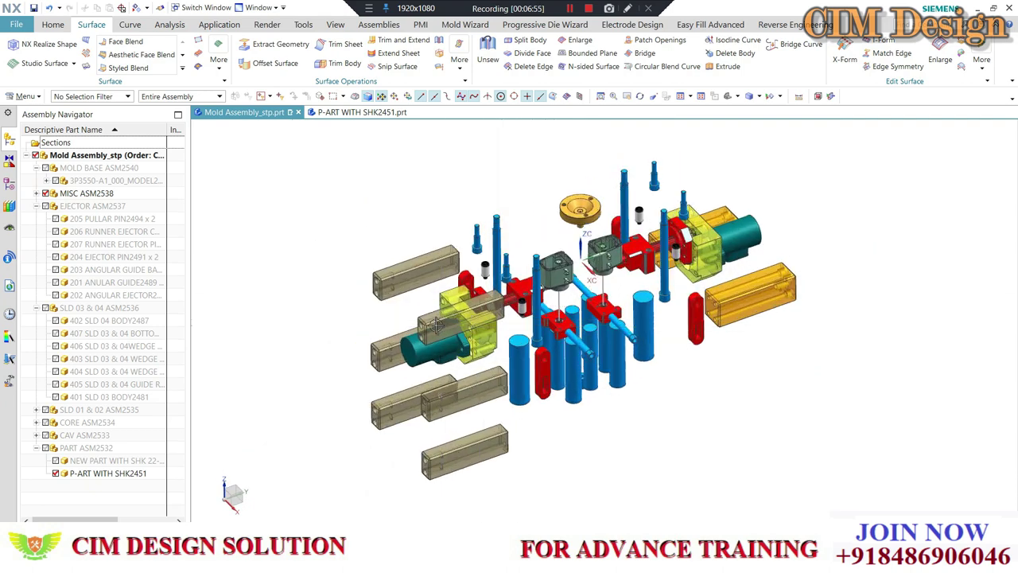
scroll(436, 325, "up", 2)
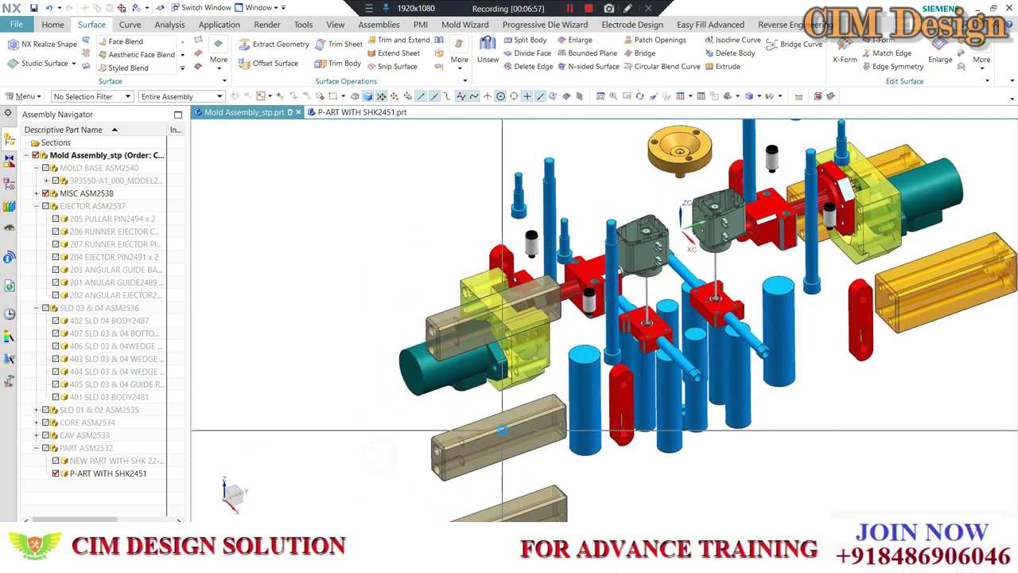
scroll(484, 413, "down", 1)
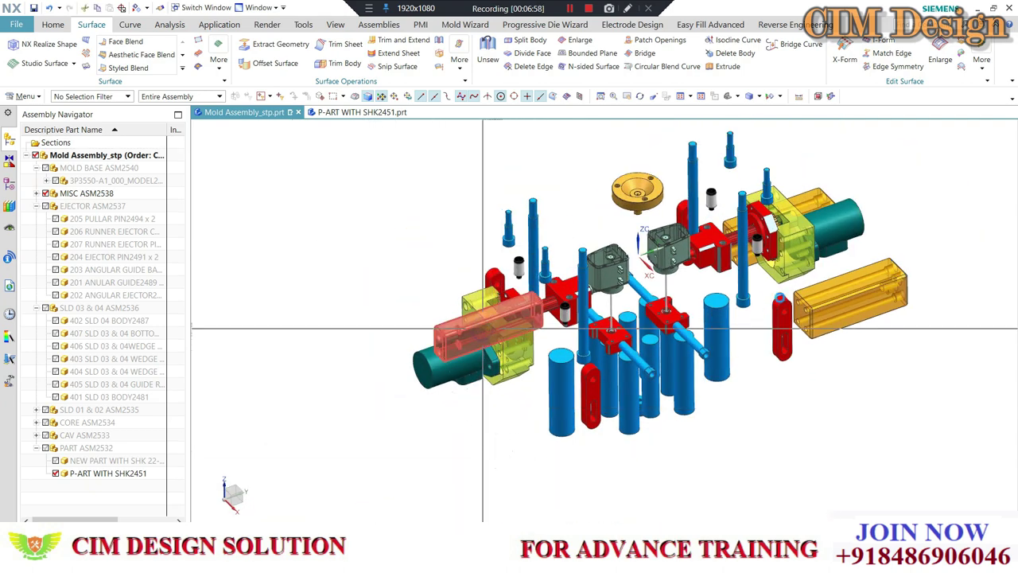
mouse_move(830, 235)
middle_mouse_down()
mouse_move(785, 156)
mouse_move(684, 287)
middle_mouse_up()
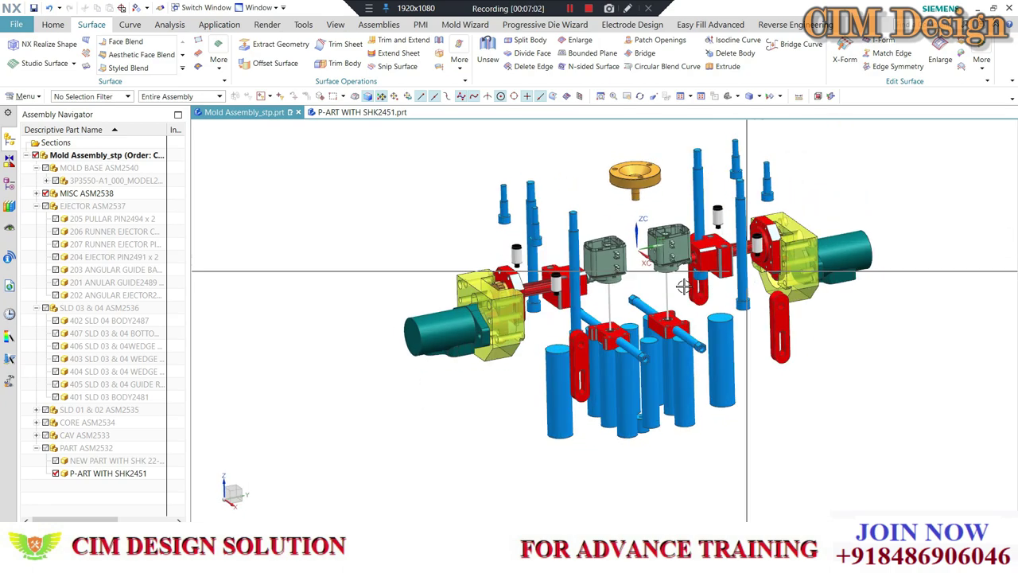
scroll(683, 287, "up", 3)
scroll(636, 286, "down", 2)
scroll(597, 286, "up", 3)
scroll(563, 286, "up", 3)
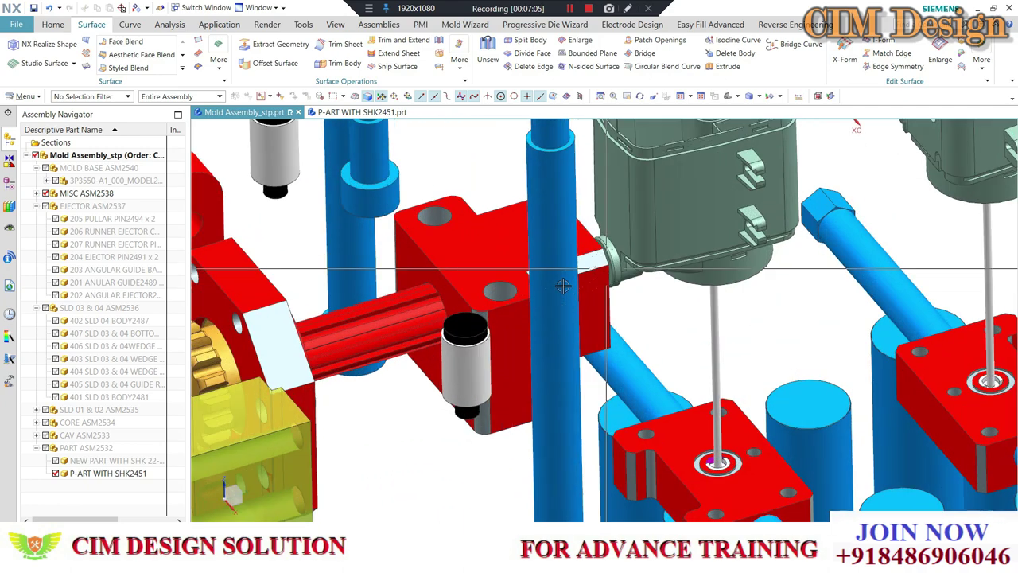
scroll(478, 318, "down", 2)
scroll(382, 342, "down", 2)
scroll(368, 350, "up", 3)
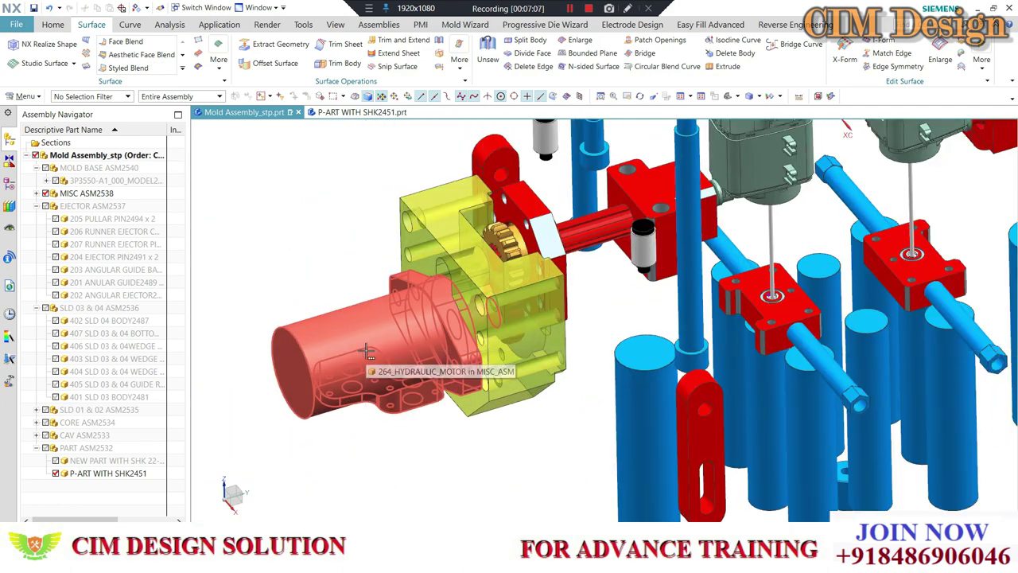
scroll(365, 334, "down", 2)
scroll(352, 266, "up", 2)
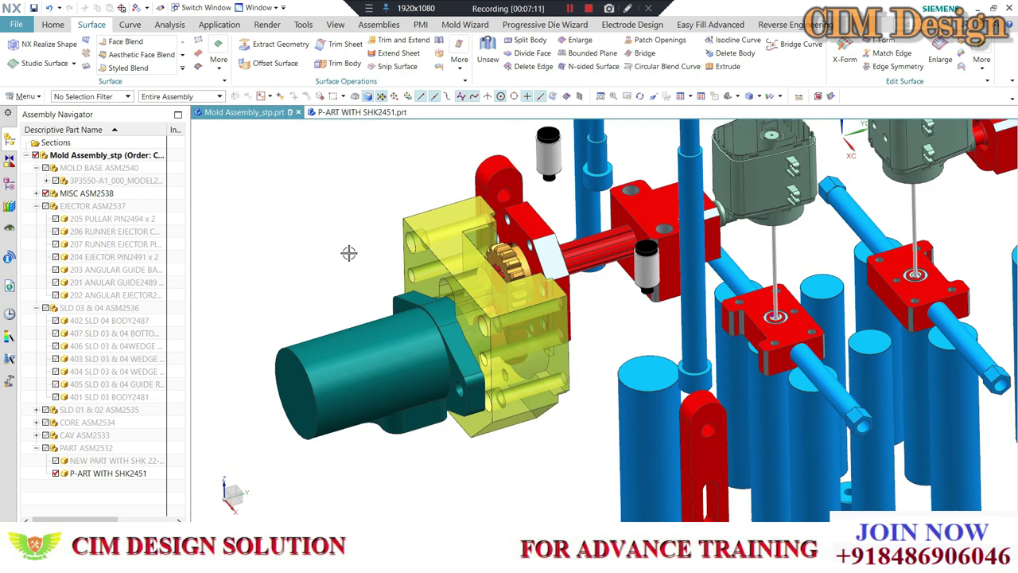
scroll(354, 270, "down", 2)
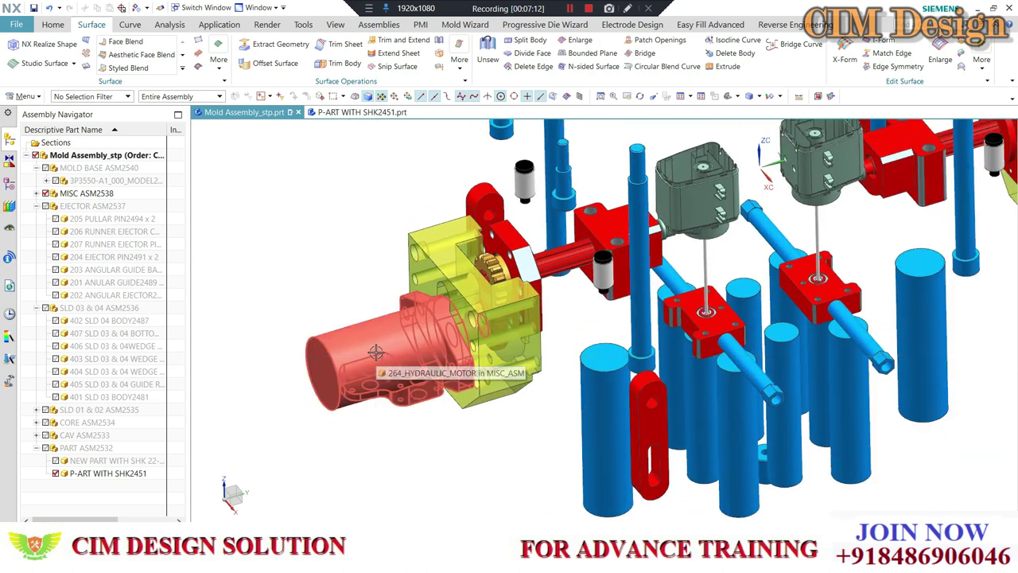
scroll(378, 354, "down", 2)
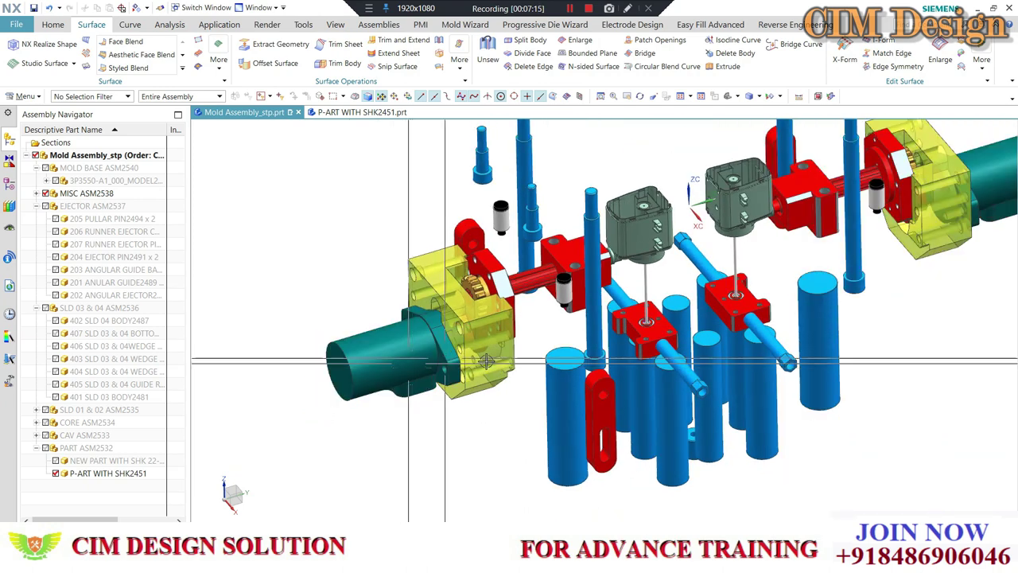
scroll(573, 267, "up", 2)
scroll(591, 260, "up", 2)
scroll(591, 260, "down", 2)
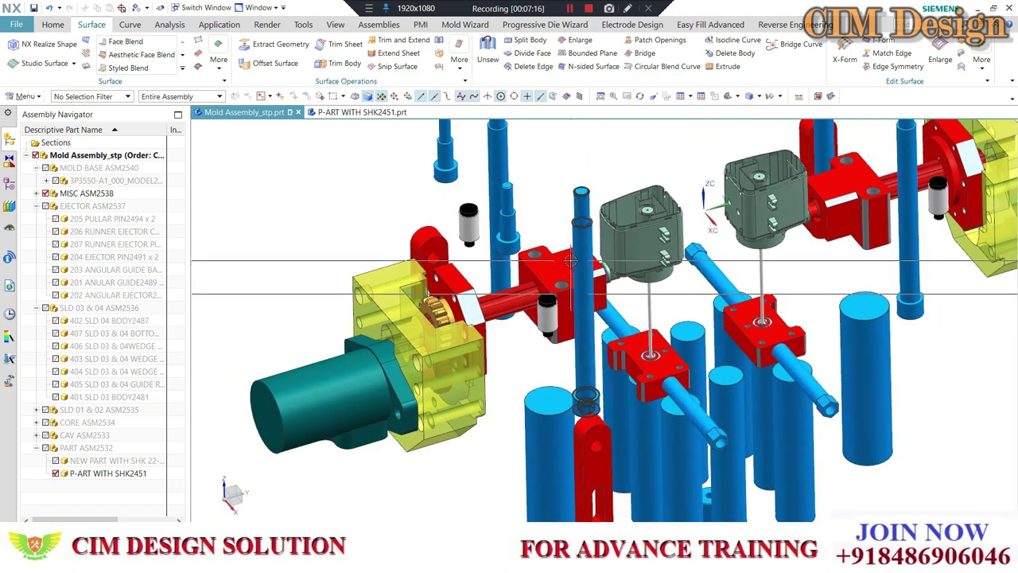
scroll(371, 346, "down", 1)
scroll(372, 346, "up", 1)
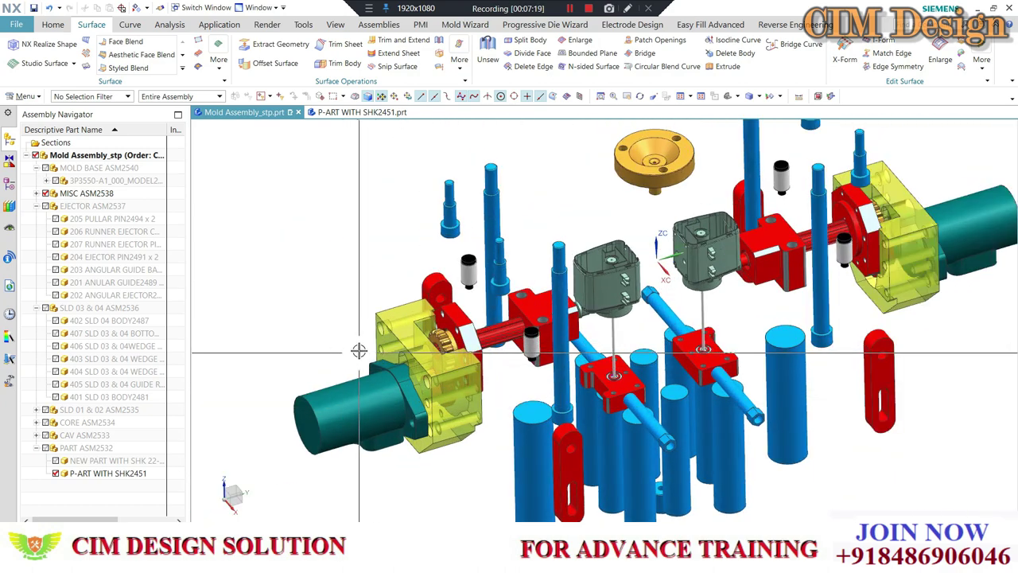
scroll(319, 332, "up", 1)
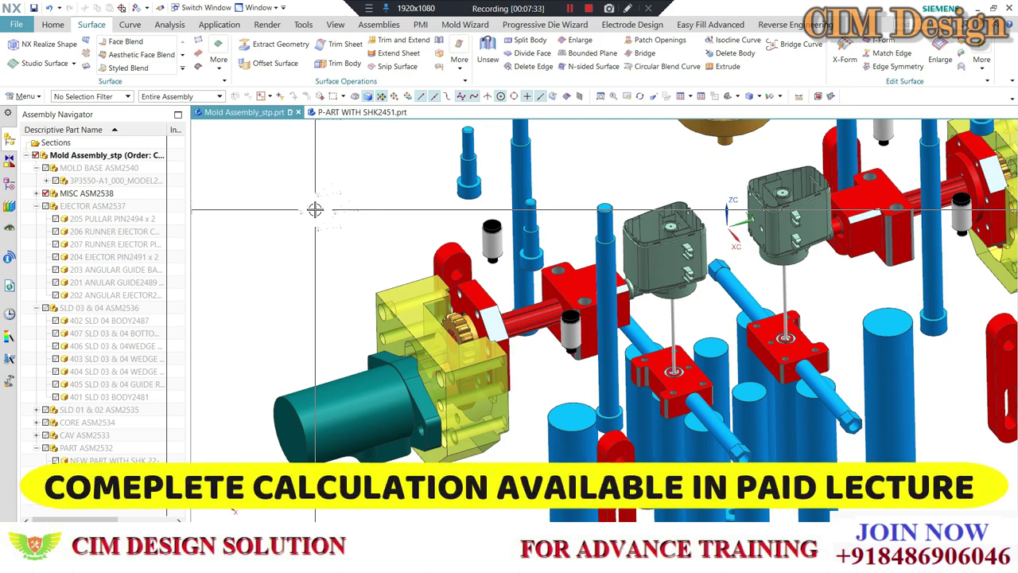
scroll(336, 230, "down", 2)
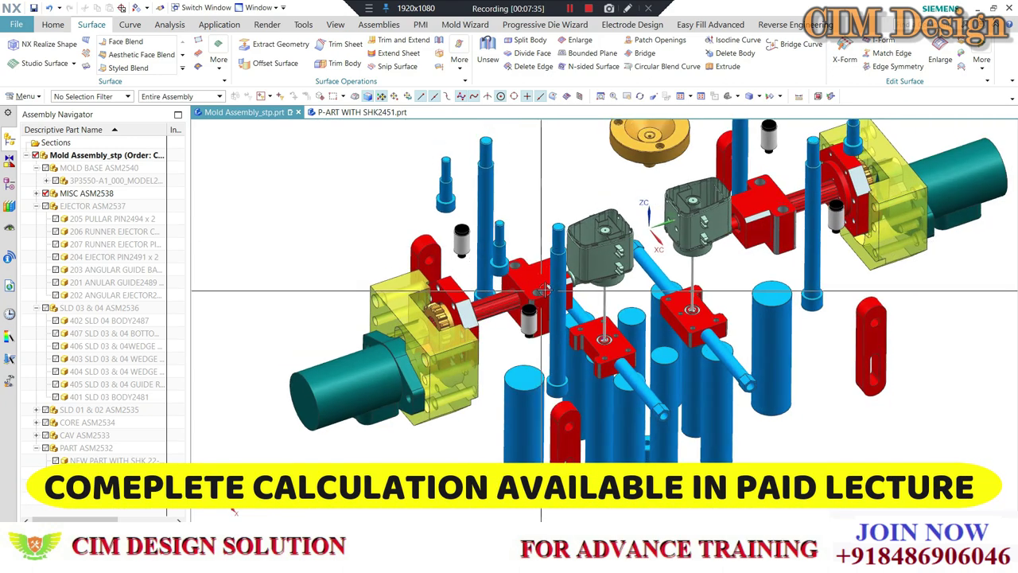
scroll(541, 291, "up", 2)
scroll(539, 286, "up", 2)
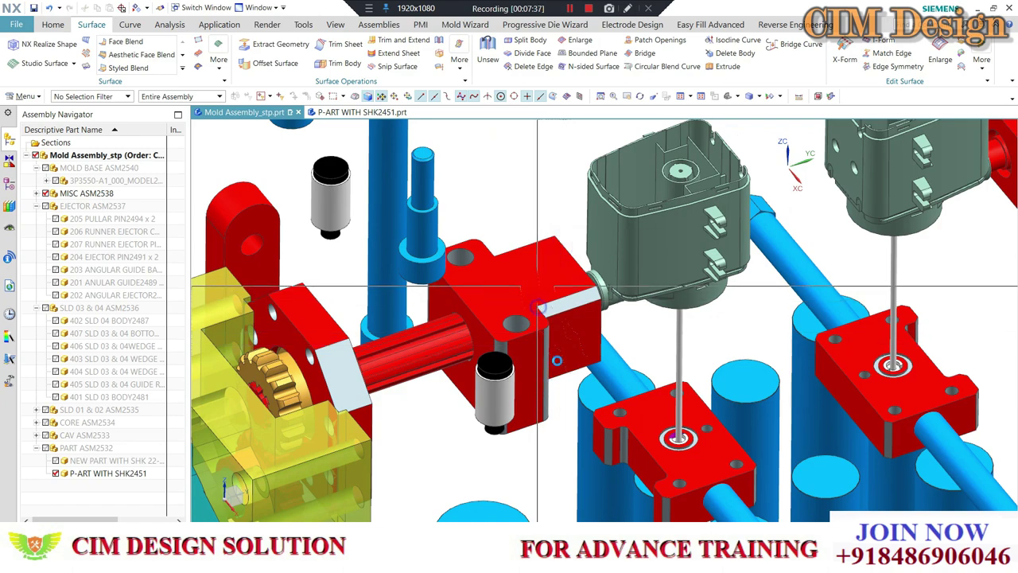
scroll(540, 302, "up", 2)
scroll(549, 298, "up", 2)
scroll(557, 294, "up", 2)
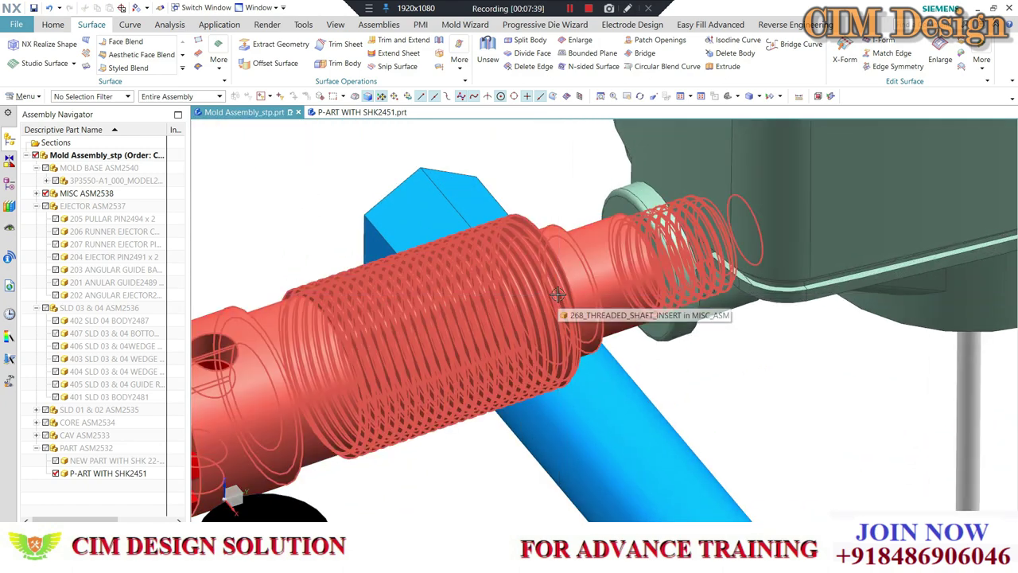
scroll(566, 274, "down", 3)
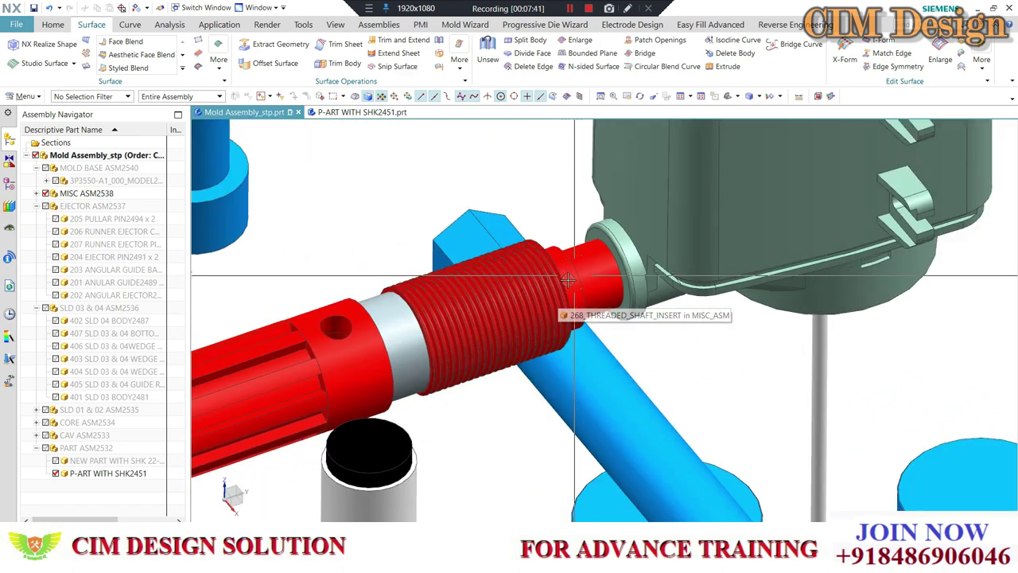
scroll(577, 249, "up", 1)
scroll(568, 251, "up", 2)
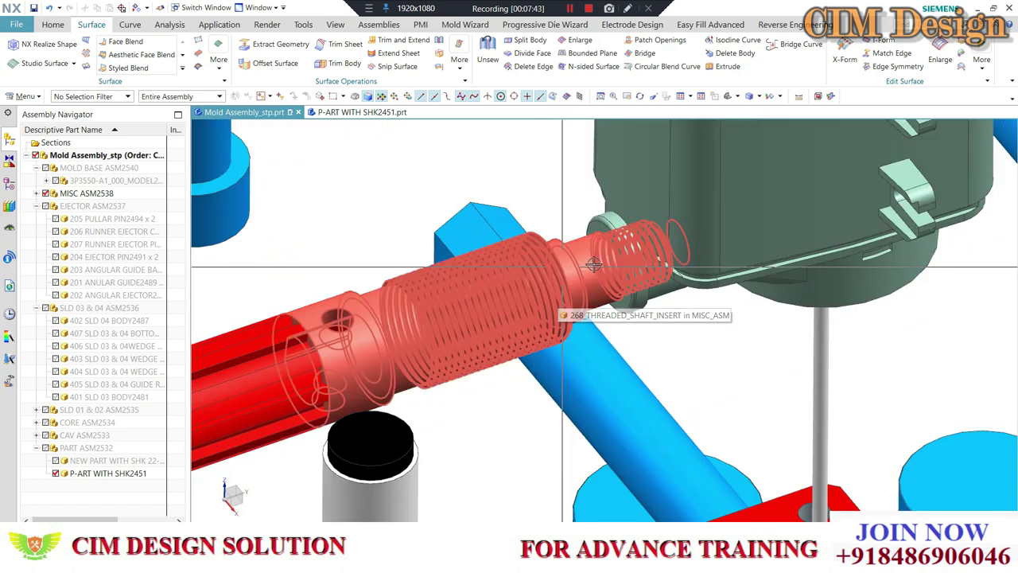
scroll(558, 253, "down", 1)
scroll(558, 253, "down", 3)
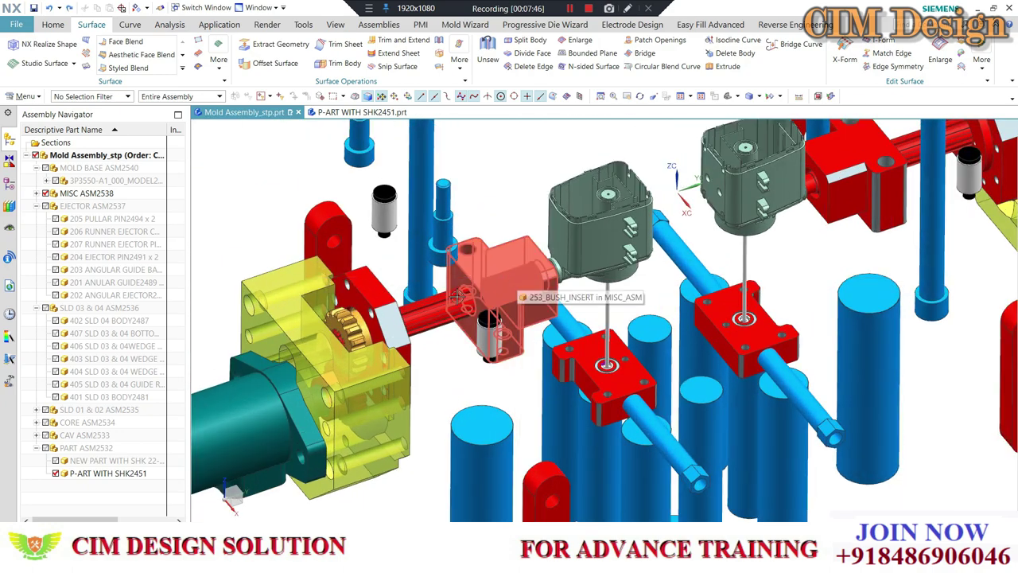
scroll(451, 296, "up", 2)
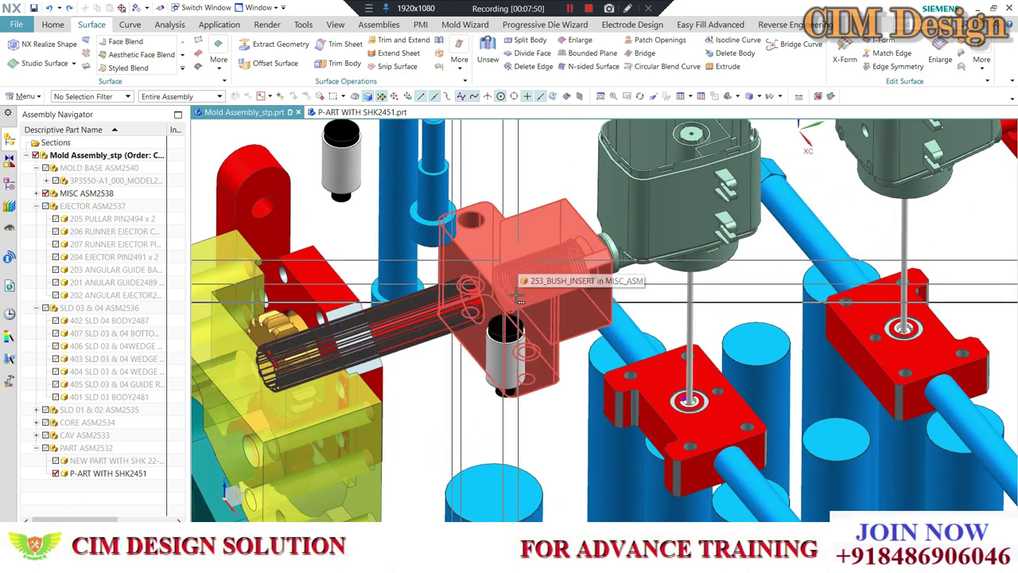
scroll(518, 263, "down", 3)
scroll(501, 303, "up", 1)
scroll(490, 315, "up", 1)
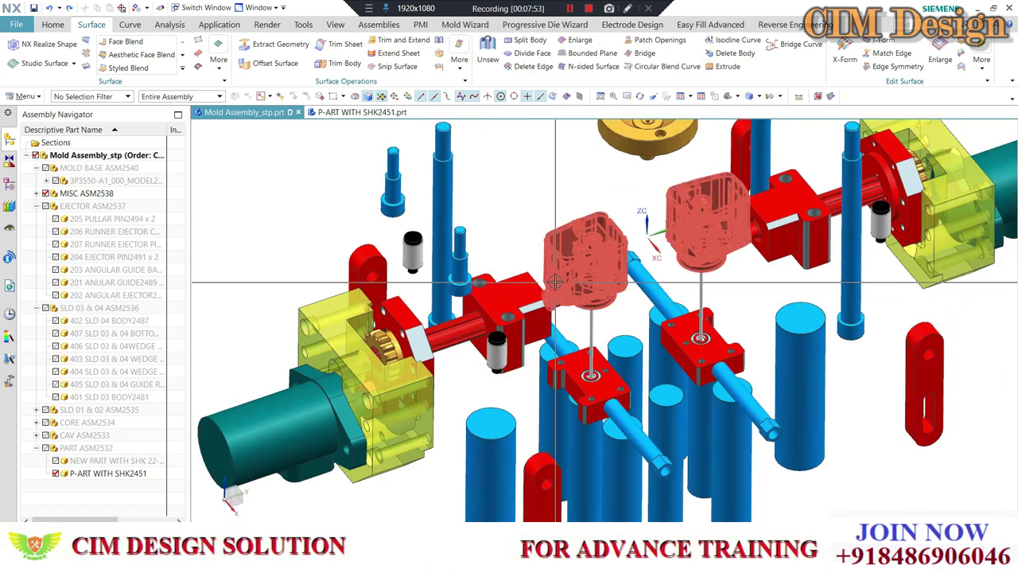
scroll(478, 325, "up", 1)
scroll(509, 318, "down", 2)
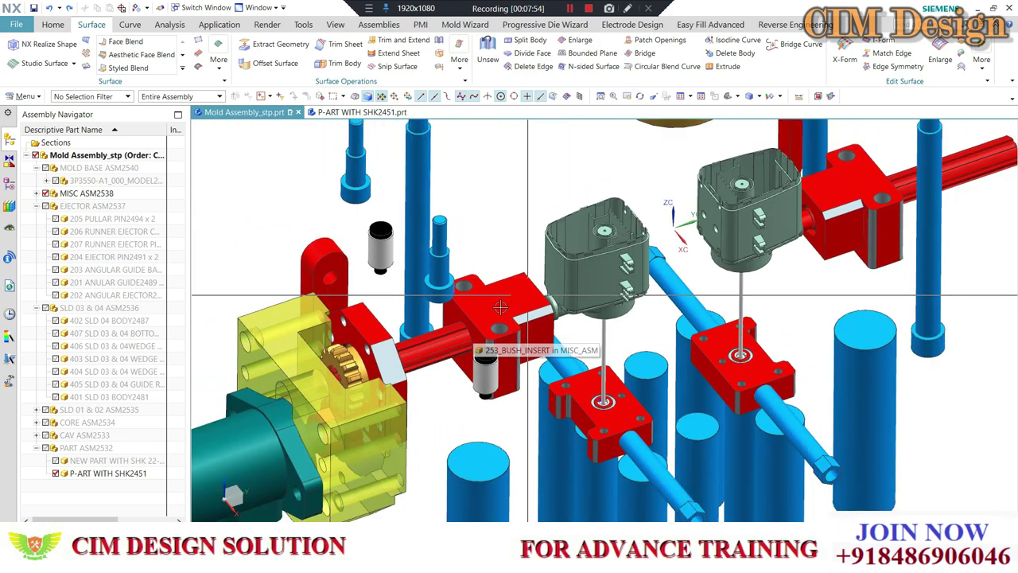
scroll(569, 305, "down", 1)
scroll(571, 304, "down", 1)
scroll(592, 286, "down", 1)
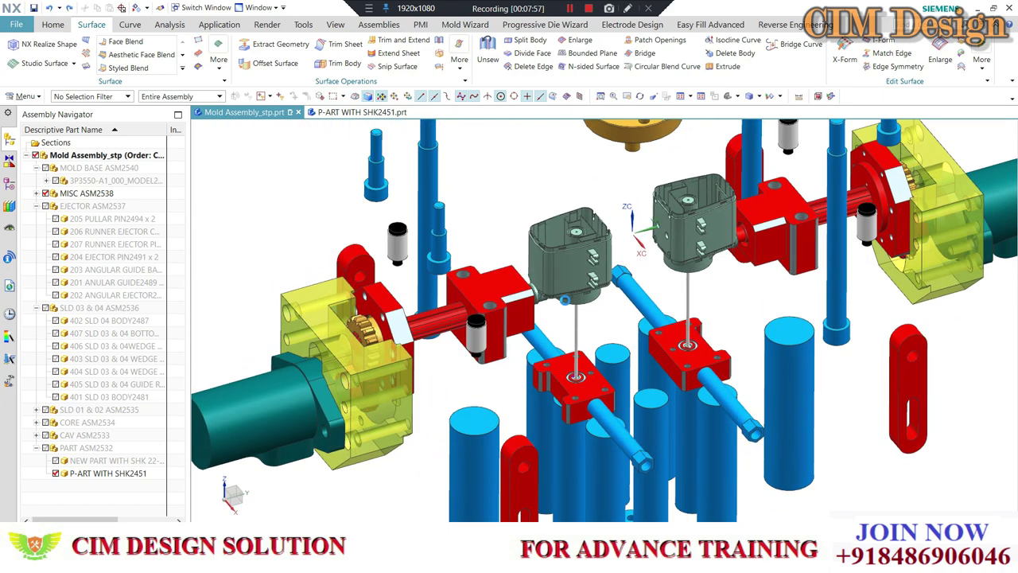
scroll(628, 262, "down", 1)
scroll(665, 236, "down", 1)
scroll(665, 237, "up", 1)
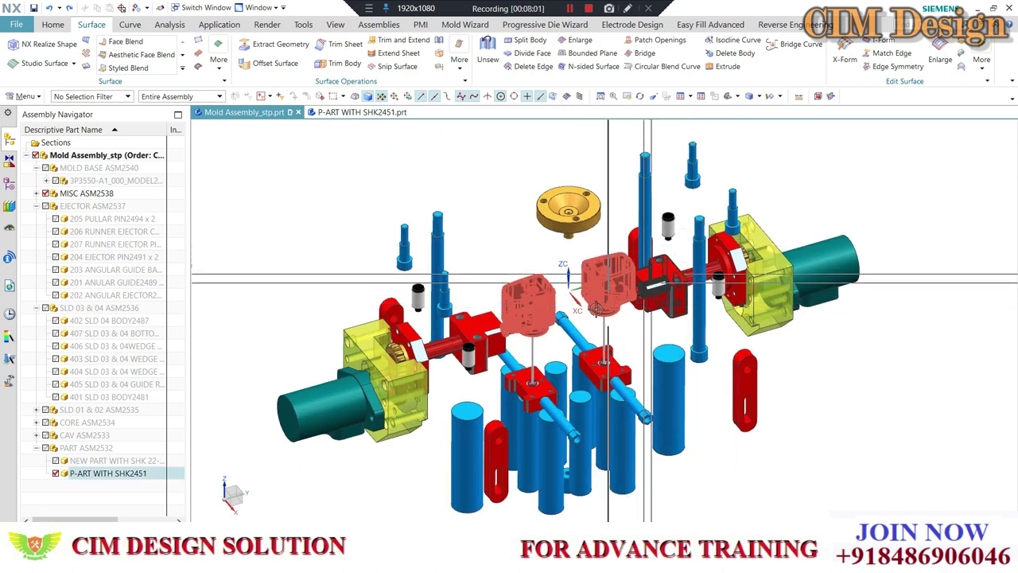
scroll(594, 309, "down", 1)
scroll(583, 296, "up", 1)
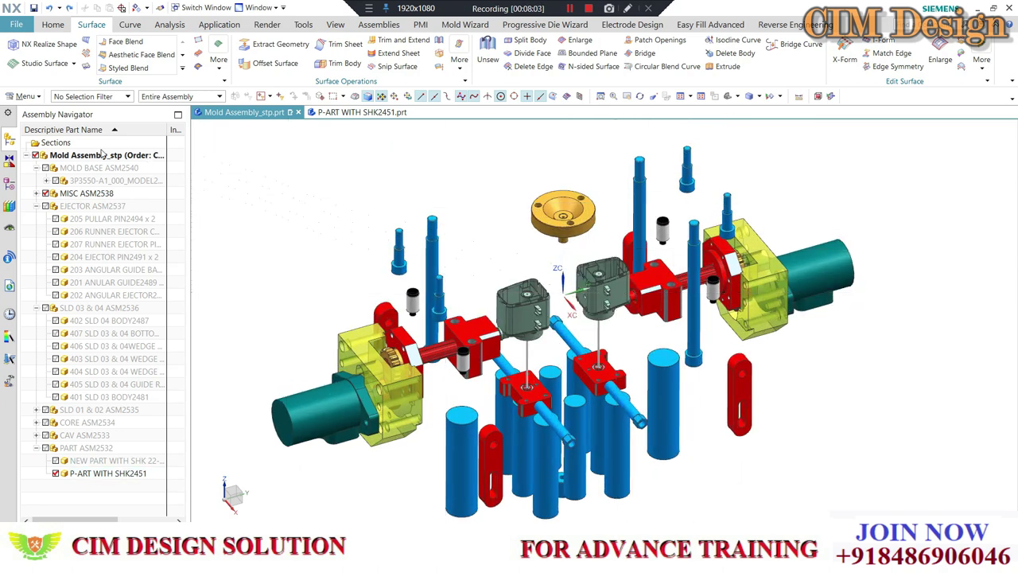
Unhide every mold component with Ctrl+Shift+U and pan the full mold into view
key("ctrl+shift+u")
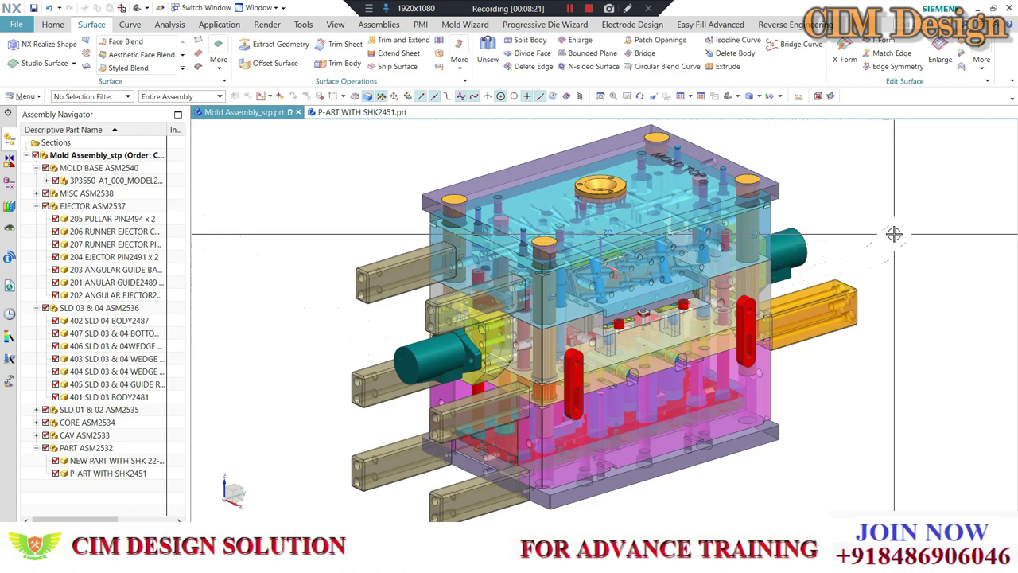
middle_click_drag(860, 252, 475, 293)
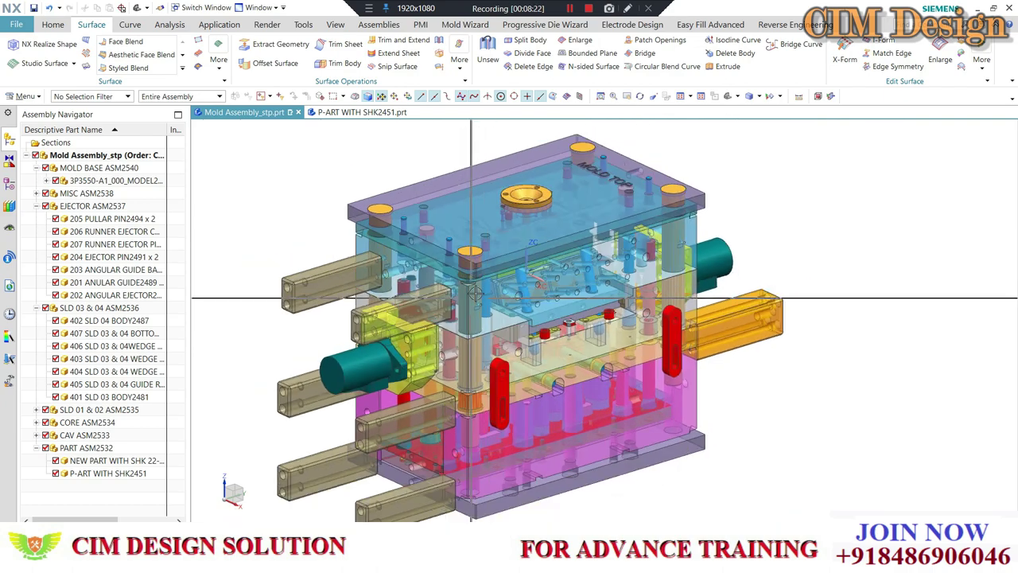
middle_click_drag(763, 231, 684, 294)
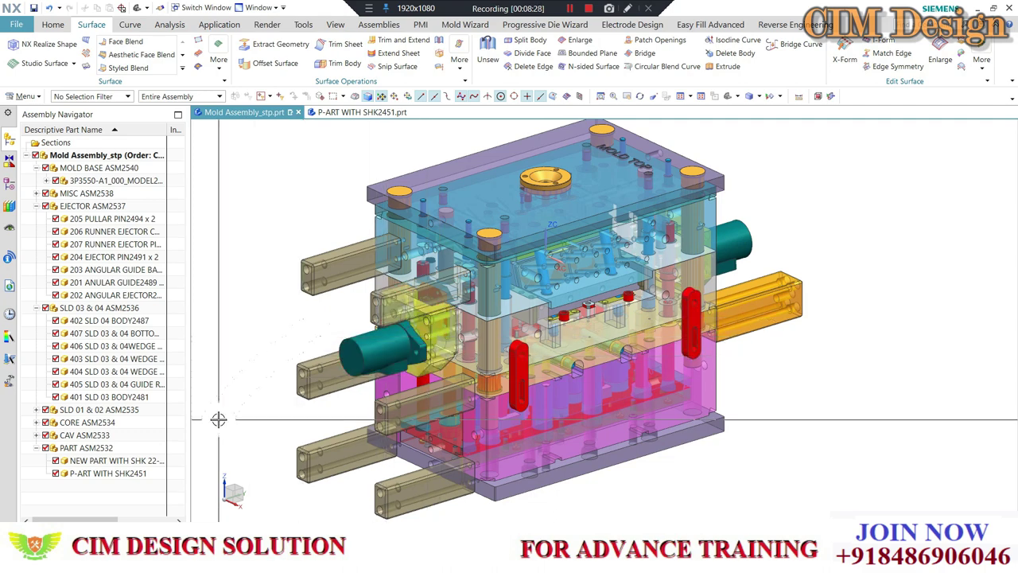
mouse_move(469, 400)
middle_mouse_down("shift")
mouse_move(500, 400)
mouse_move(525, 382)
middle_mouse_up("shift")
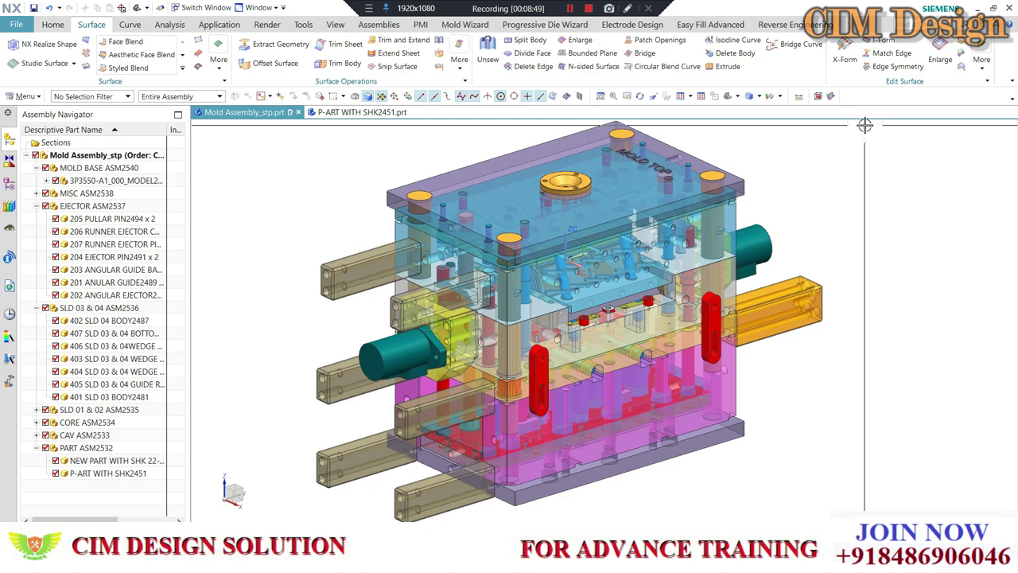
Select the mold's top plate, then clear the selection and fit the whole mold to the view
scroll(681, 230, "down", 2)
scroll(715, 263, "up", 3)
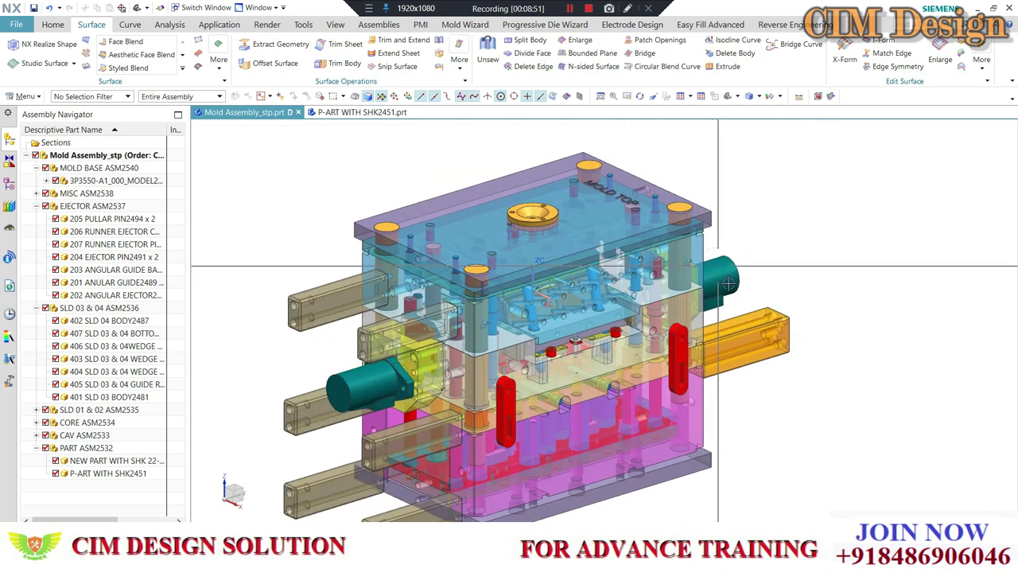
scroll(692, 294, "down", 1)
scroll(696, 279, "up", 1)
scroll(700, 263, "down", 1)
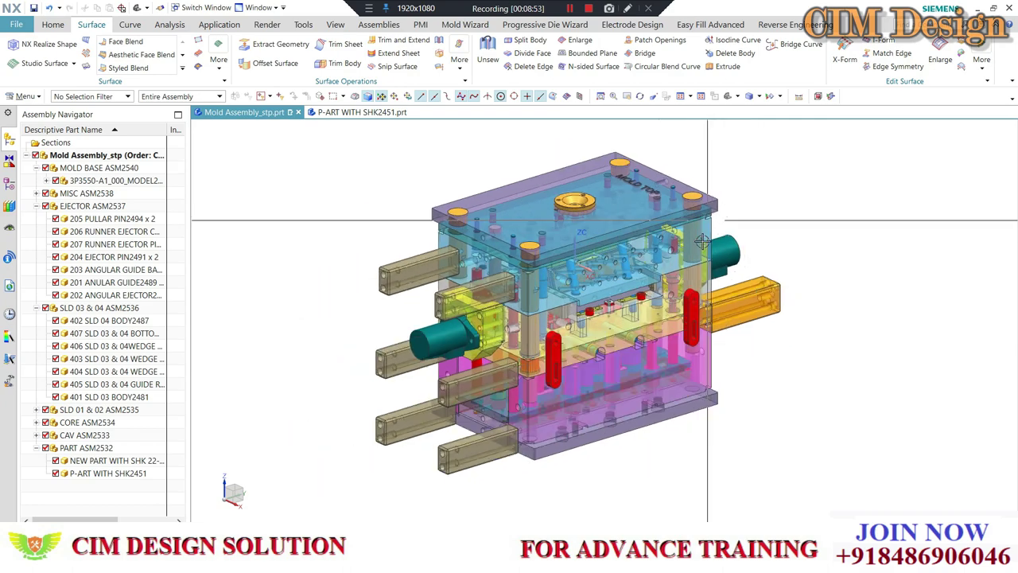
scroll(704, 250, "up", 1)
left_click(706, 252)
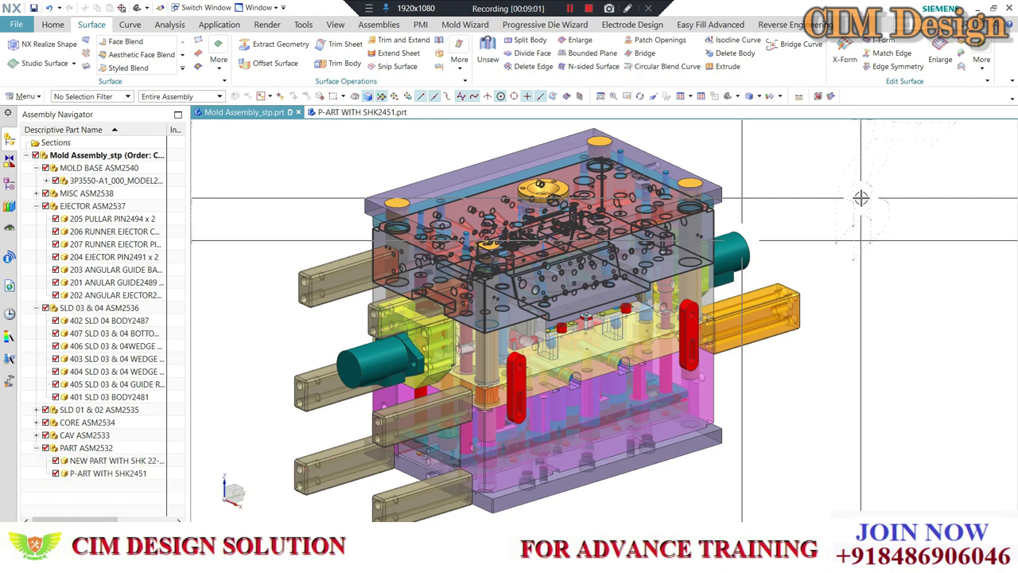
key("Escape")
key("ctrl+f")
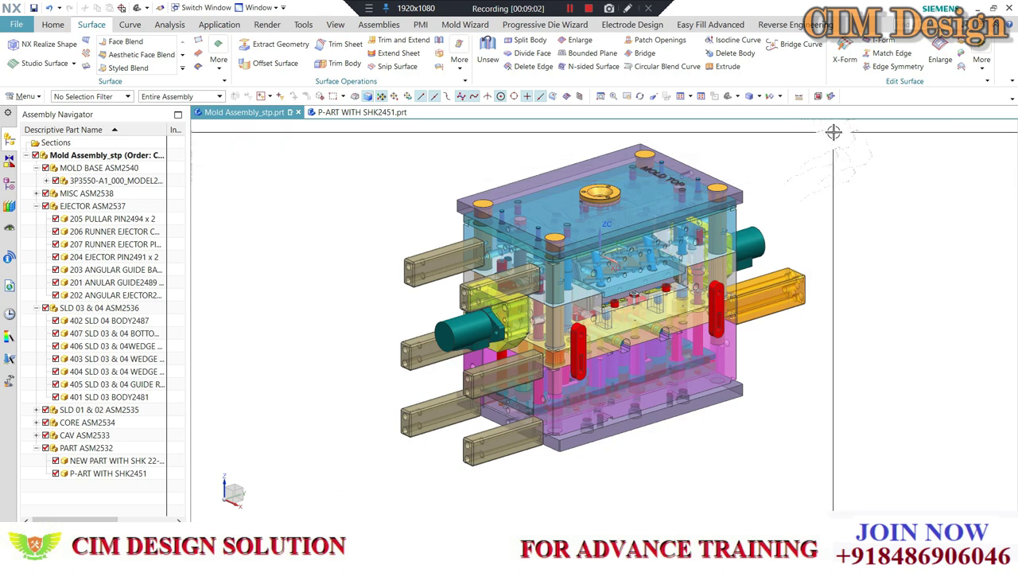